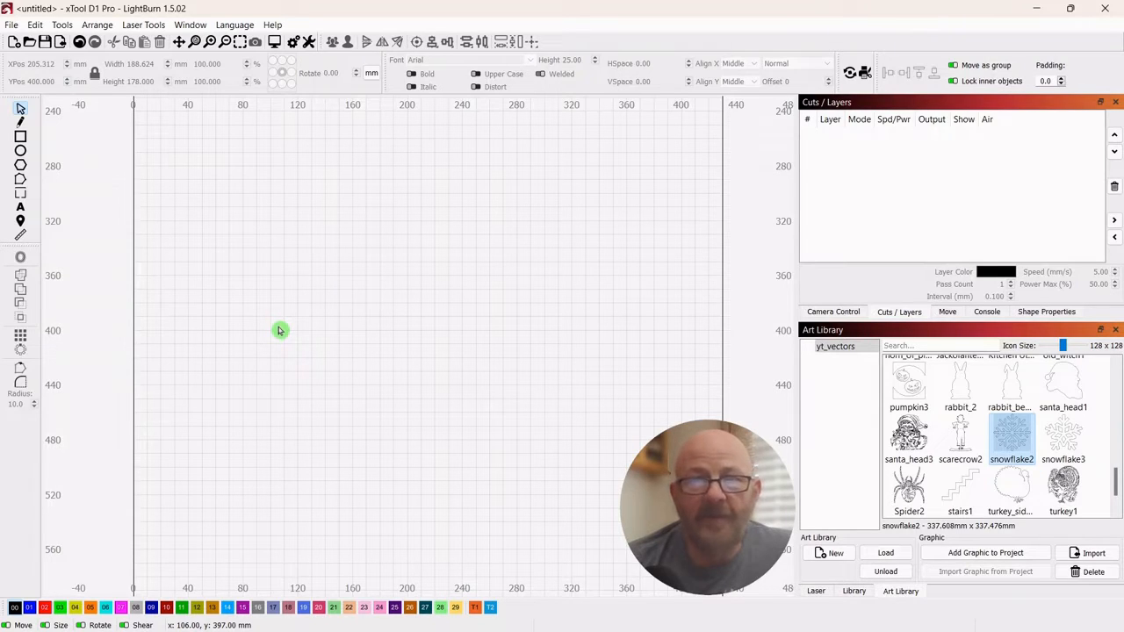
# - Check the snapping options for objects and the grid in the program settings
pyautogui.click(295, 43)
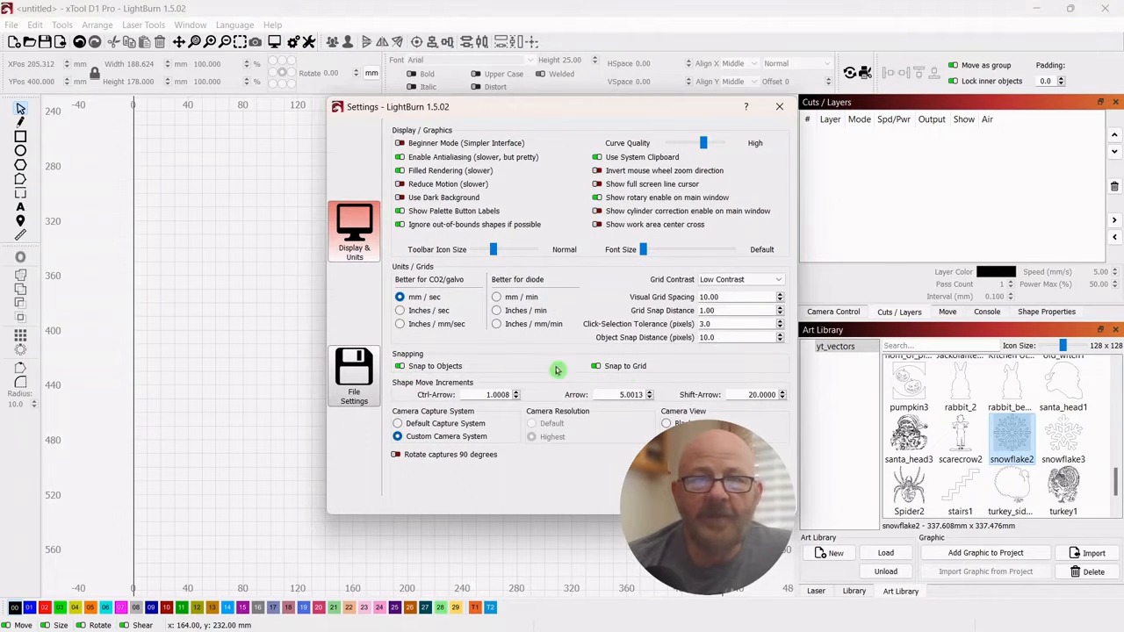
pyautogui.click(692, 495)
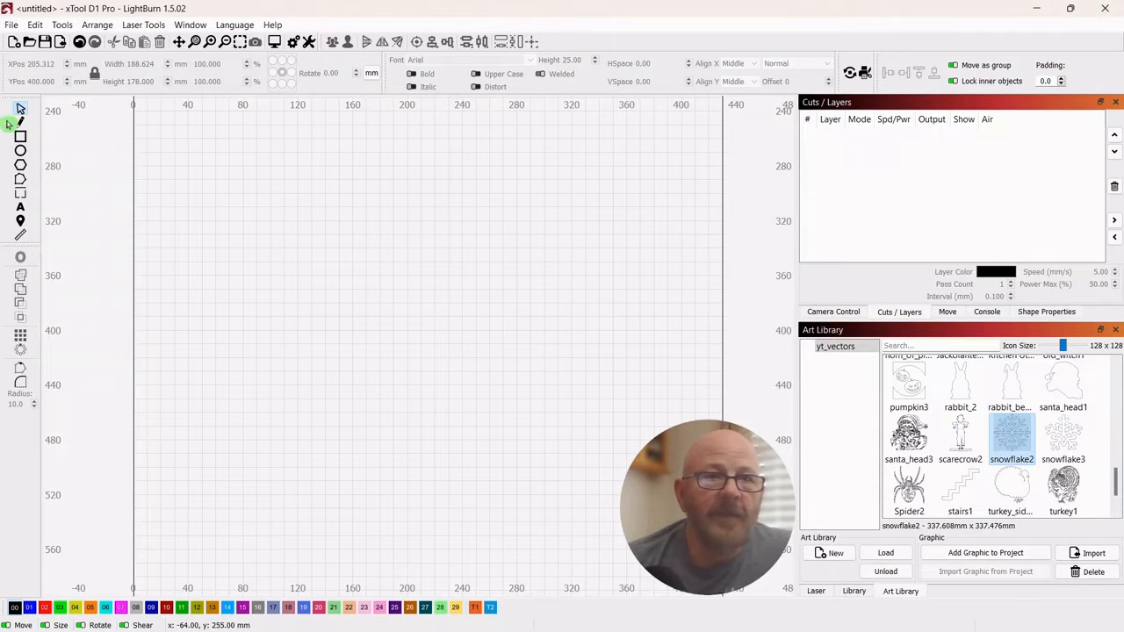
# - Draw a circle about 180 mm in diameter and move it to about X 195, Y 393 mm
pyautogui.click(20, 153)
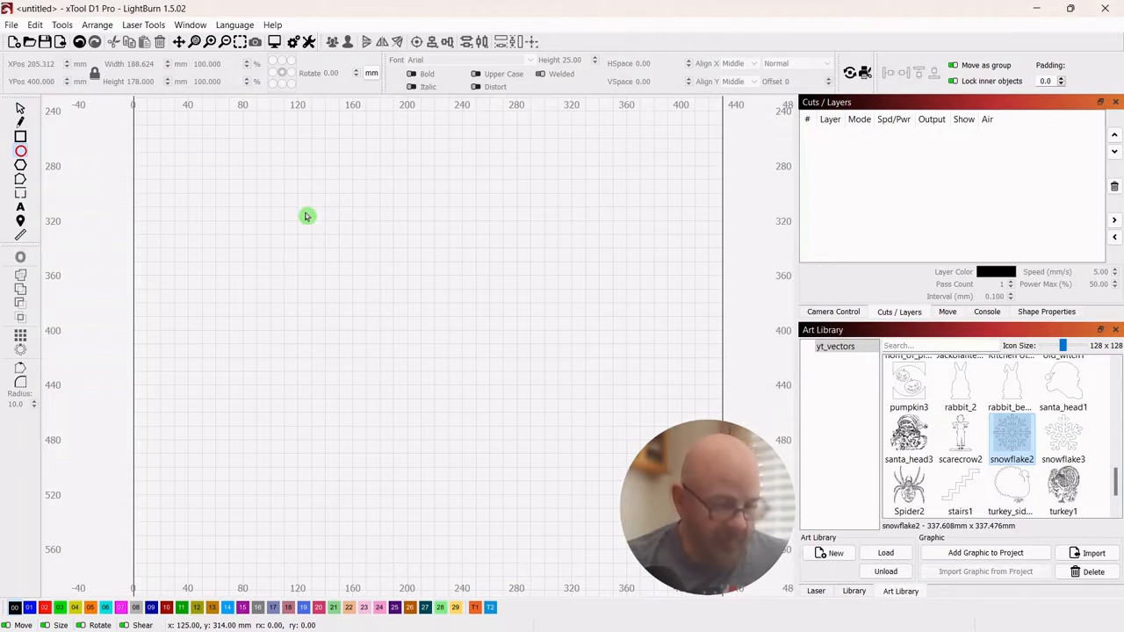
pyautogui.moveTo(306, 216); pyautogui.dragTo(554, 431)
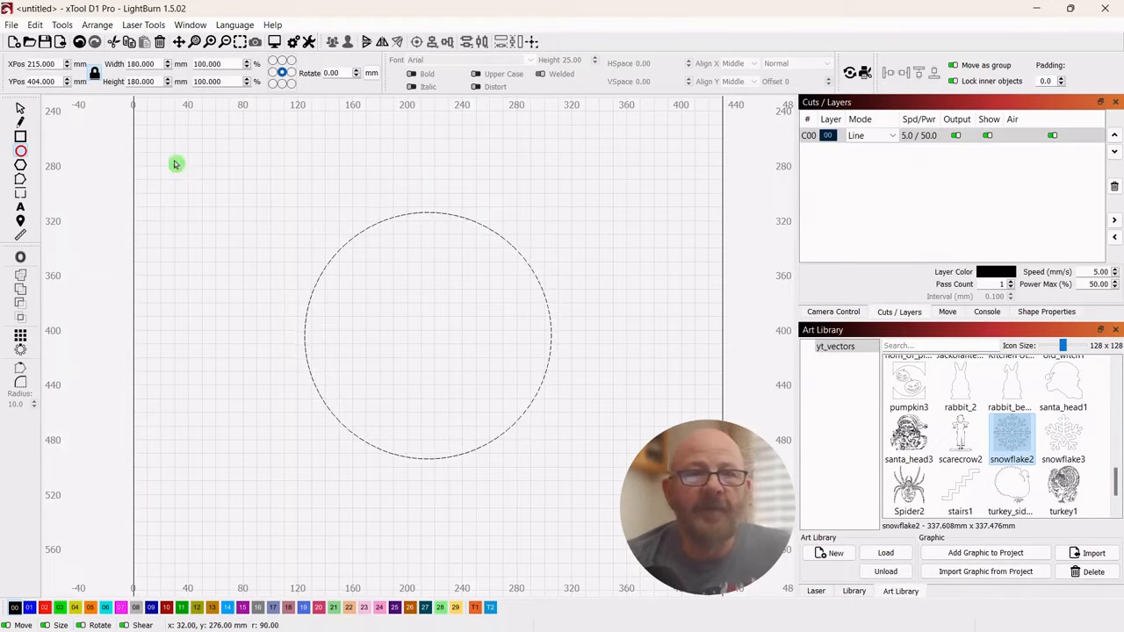
pyautogui.click(21, 111)
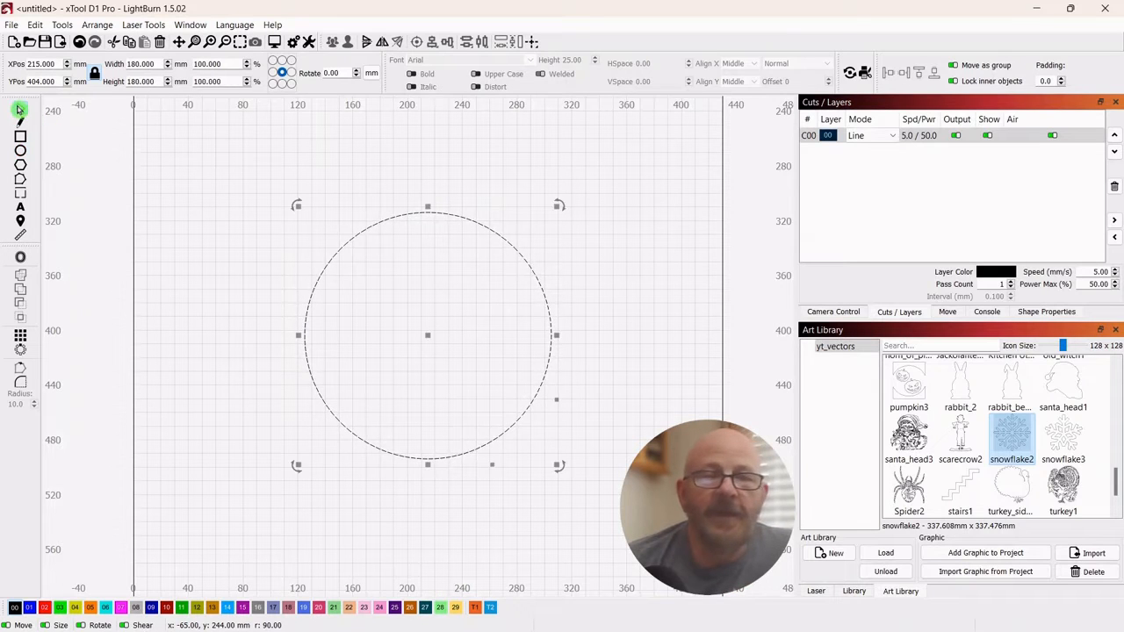
pyautogui.moveTo(427, 342); pyautogui.dragTo(392, 326)
pyautogui.scroll(3, 612, 337)
pyautogui.scroll(-2, 612, 337)
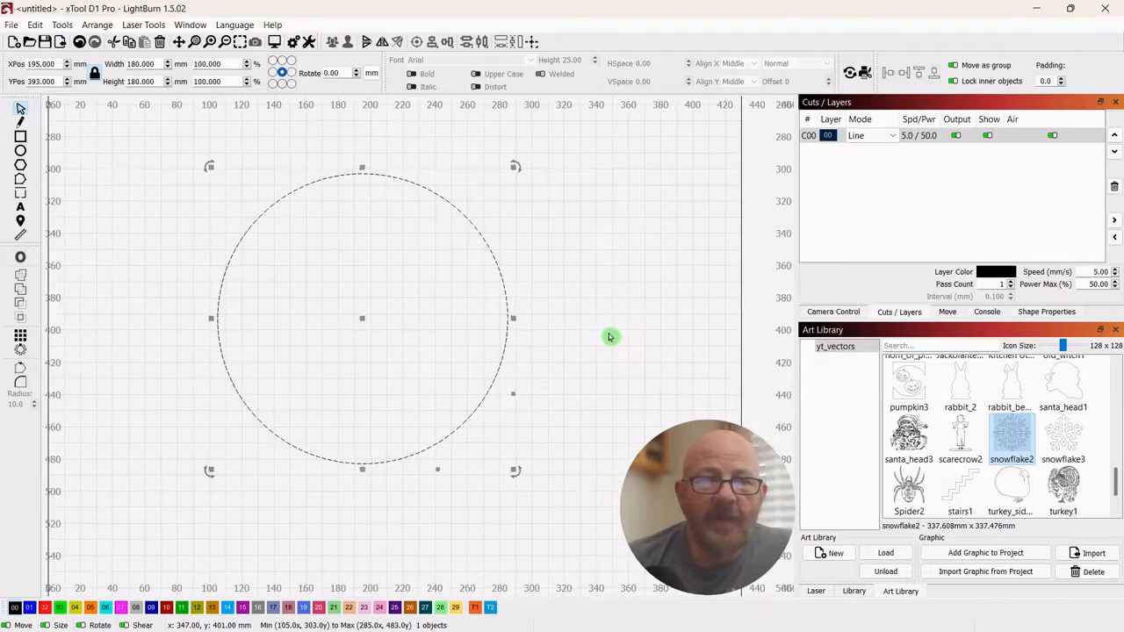
pyautogui.scroll(1, 609, 332)
pyautogui.moveTo(609, 327); pyautogui.dragTo(645, 328)
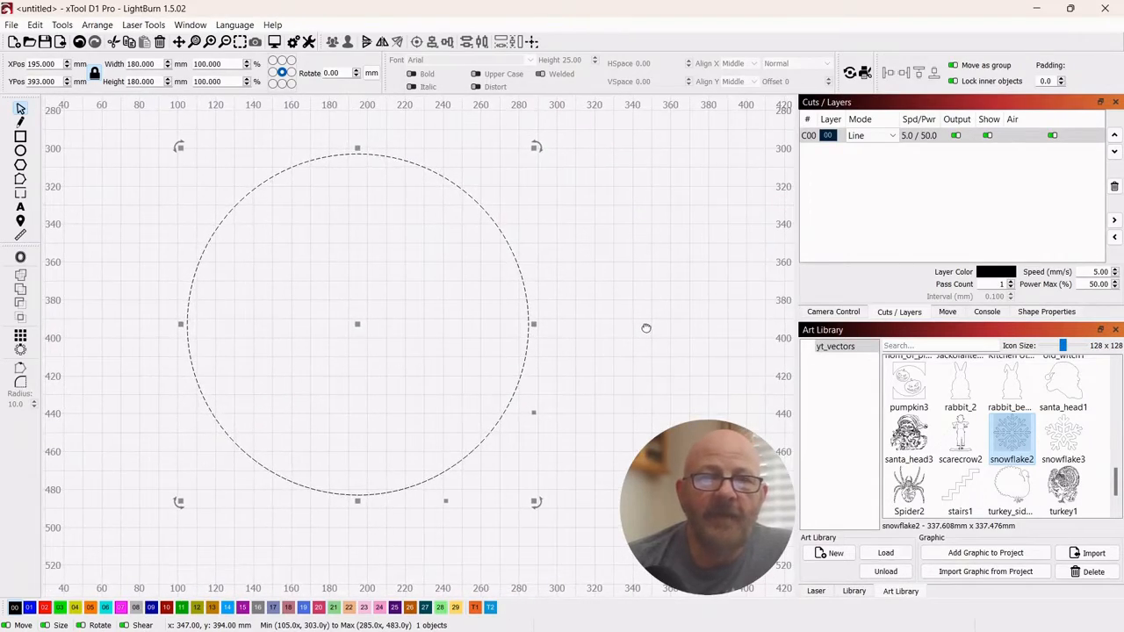
pyautogui.scroll(-1, 647, 330)
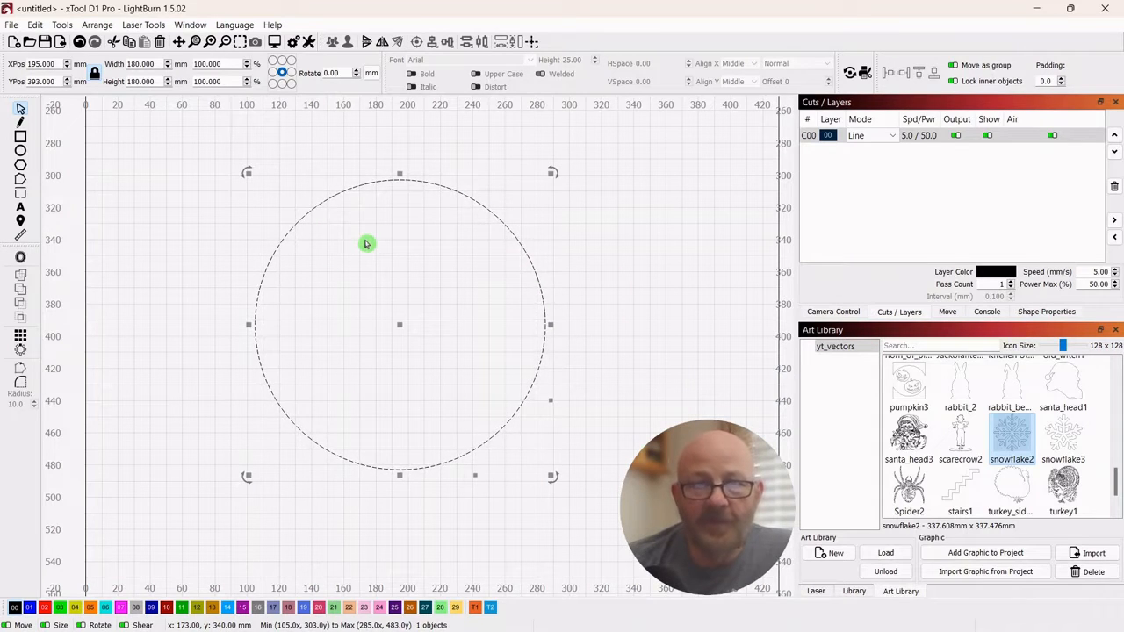
# - Convert the circle to a path and examine its nodes in node editing mode
pyautogui.rightClick(401, 324)
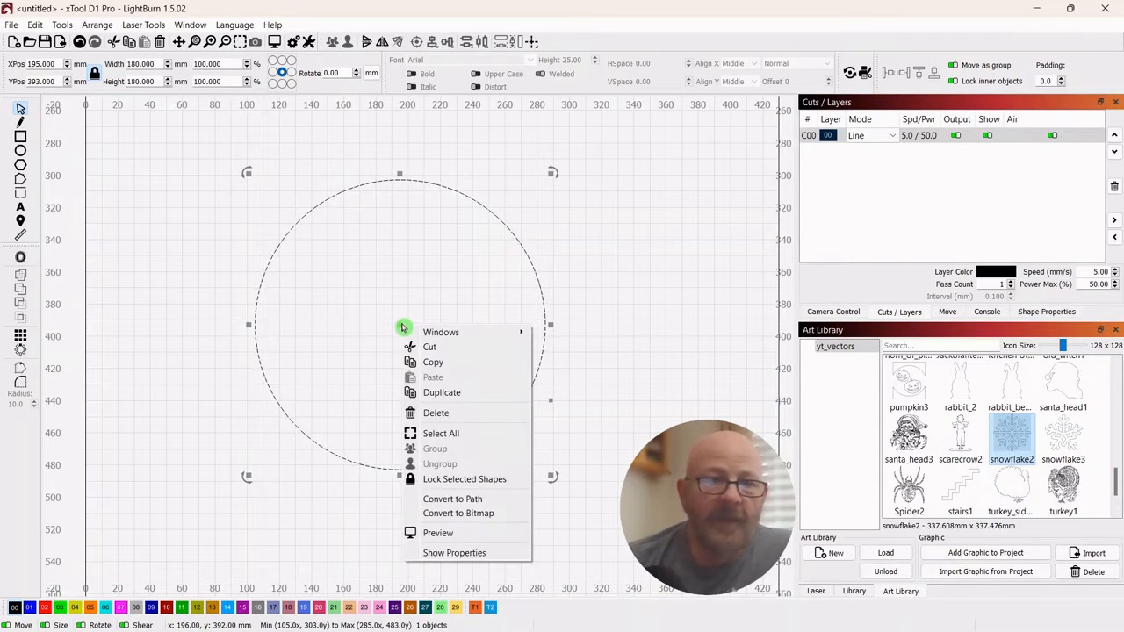
pyautogui.click(449, 498)
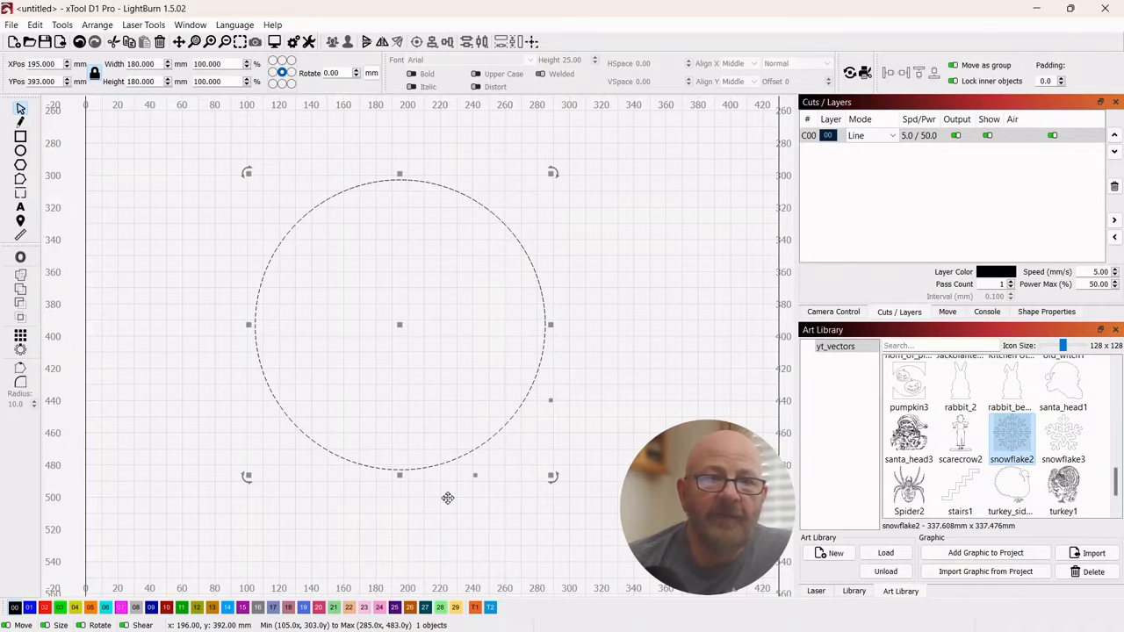
pyautogui.click(21, 372)
pyautogui.scroll(1, 563, 319)
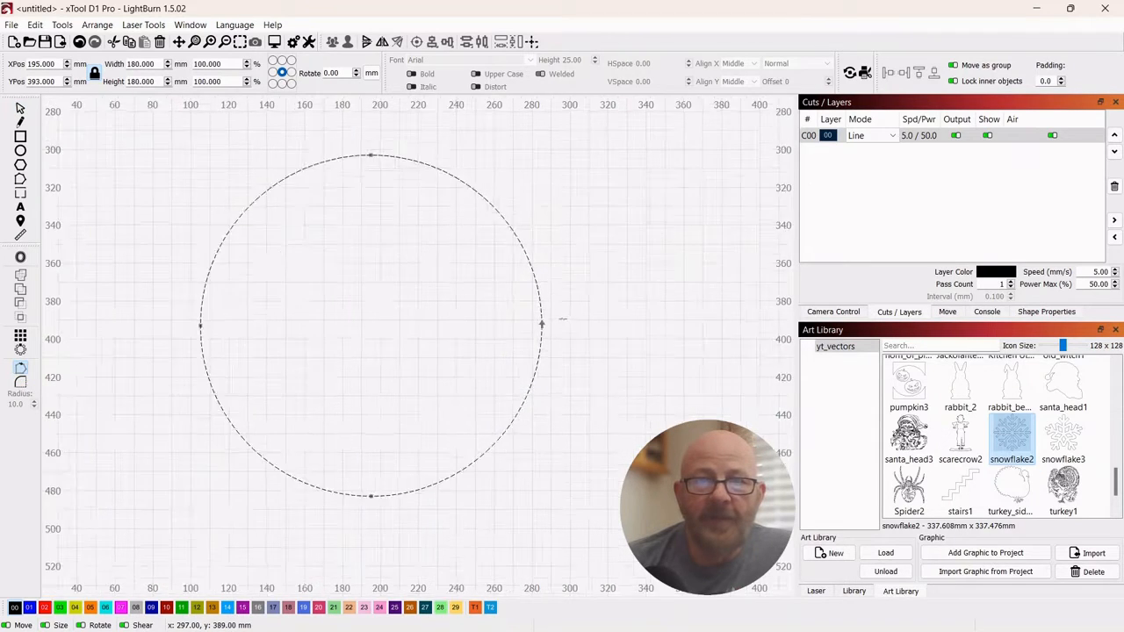
pyautogui.scroll(2, 563, 319)
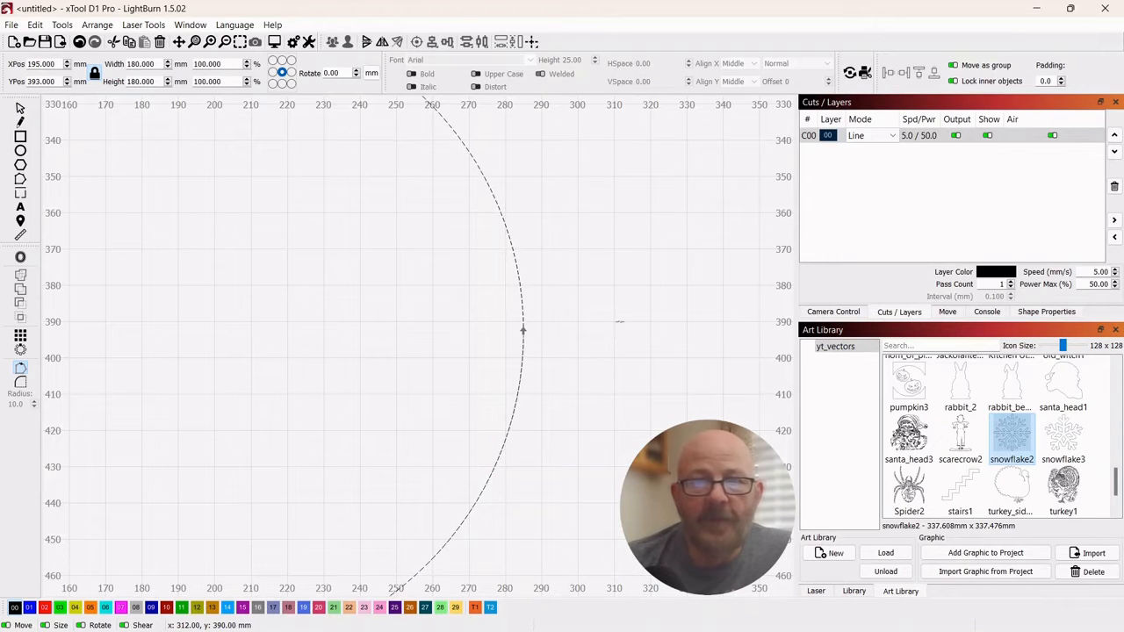
pyautogui.scroll(-4, 619, 322)
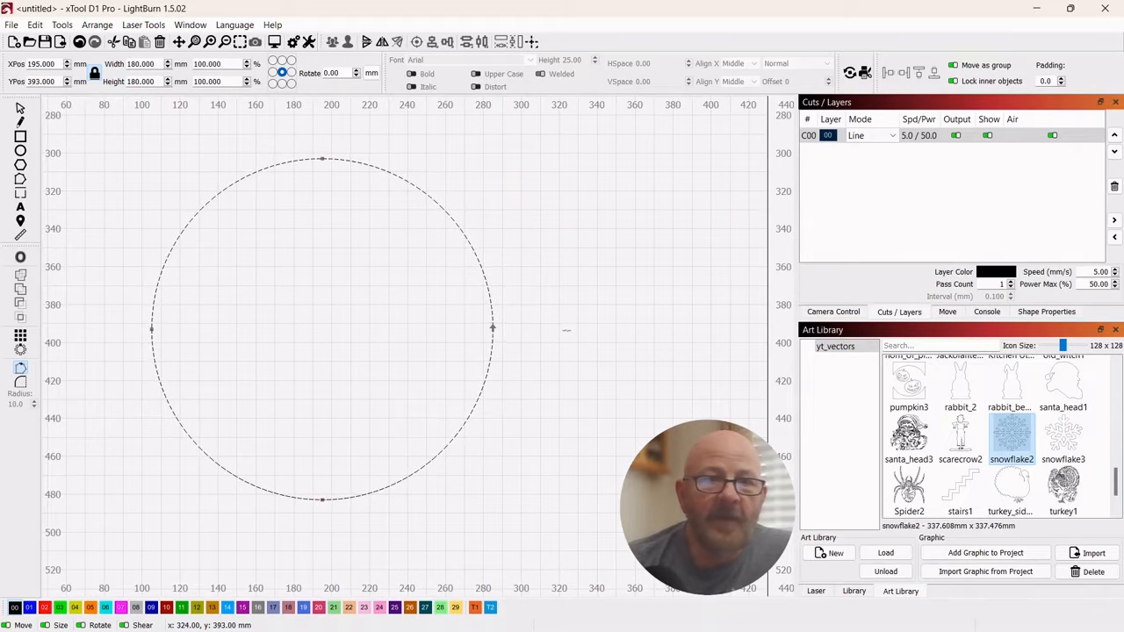
pyautogui.scroll(2, 566, 330)
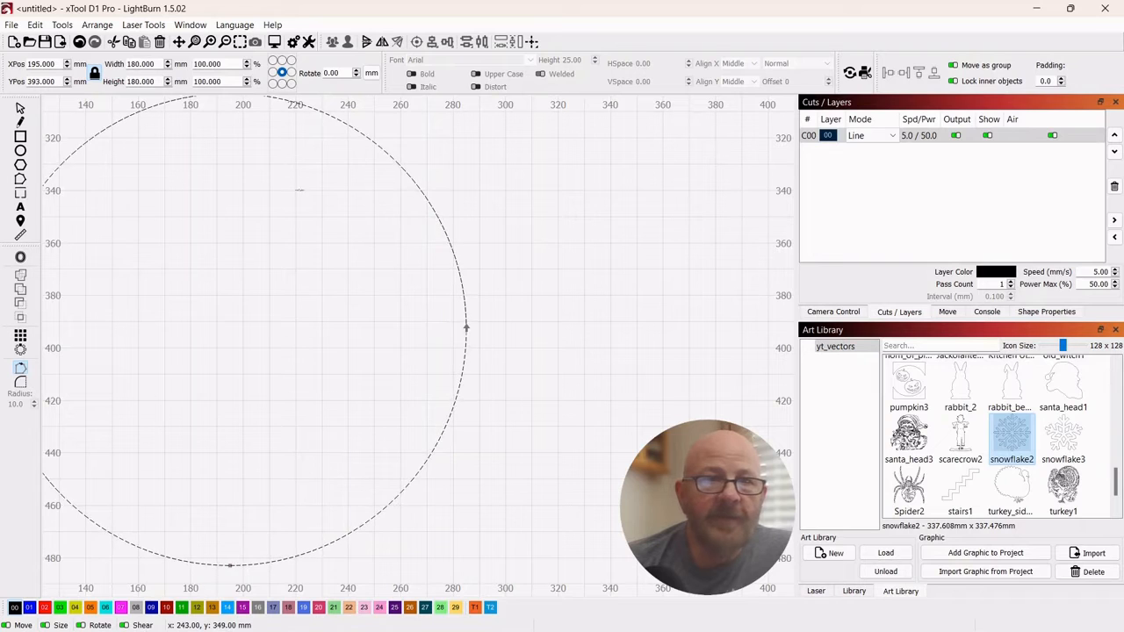
pyautogui.click(18, 113)
pyautogui.scroll(-2, 208, 255)
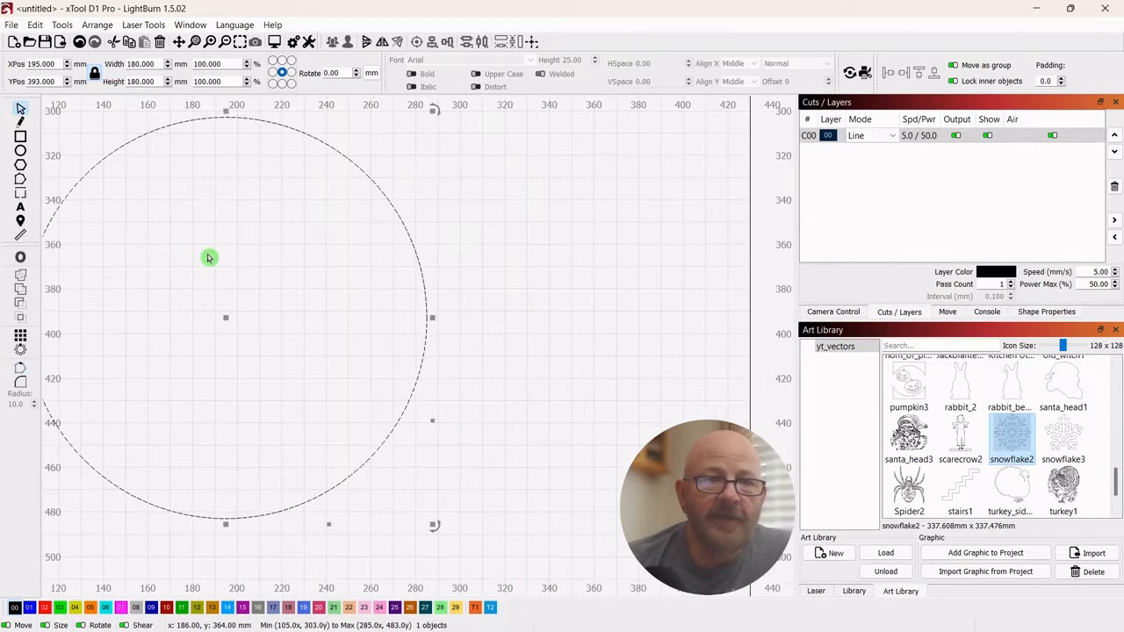
# - Add the snowflake2 graphic from the art library and shrink it to about 18.6 mm wide just outside the circle
pyautogui.moveTo(517, 353); pyautogui.dragTo(614, 372)
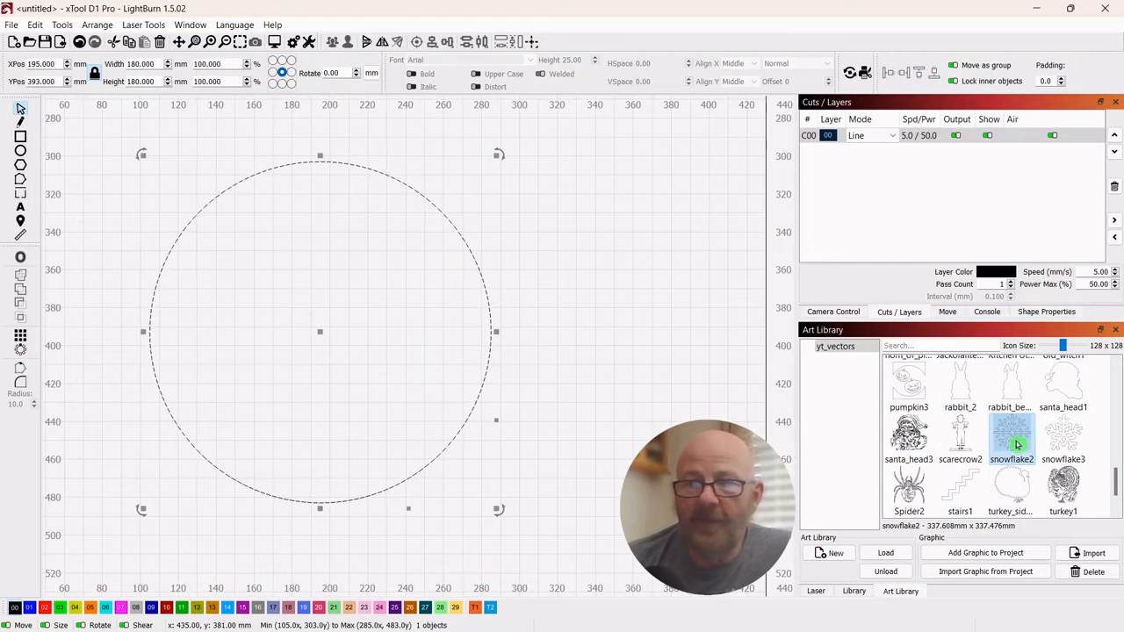
pyautogui.moveTo(1015, 445); pyautogui.dragTo(575, 366)
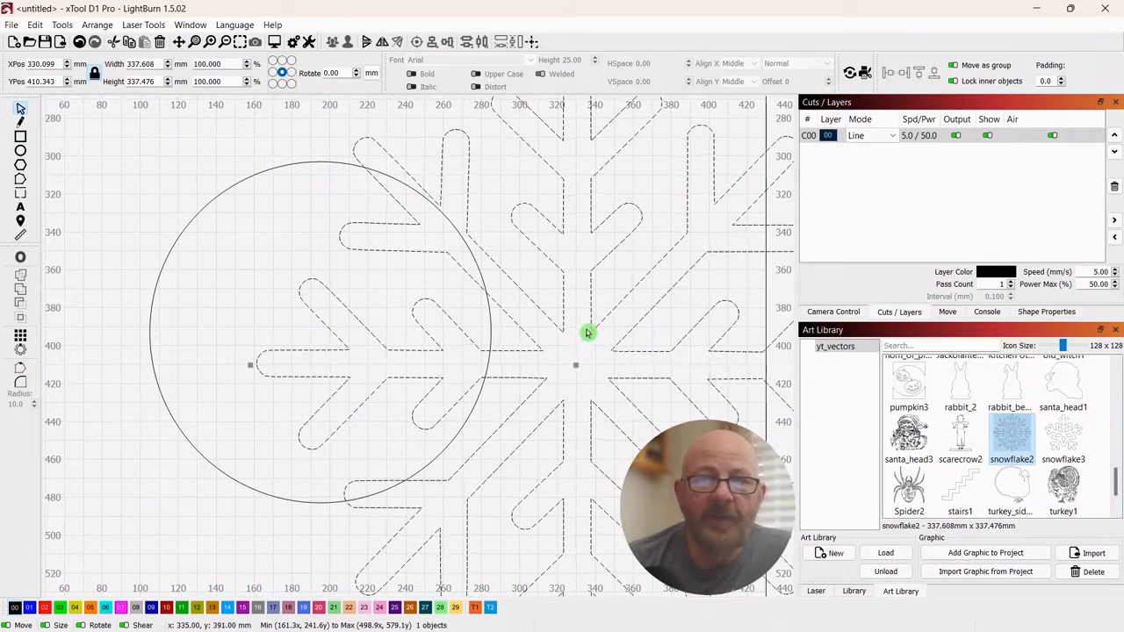
pyautogui.scroll(-5, 588, 332)
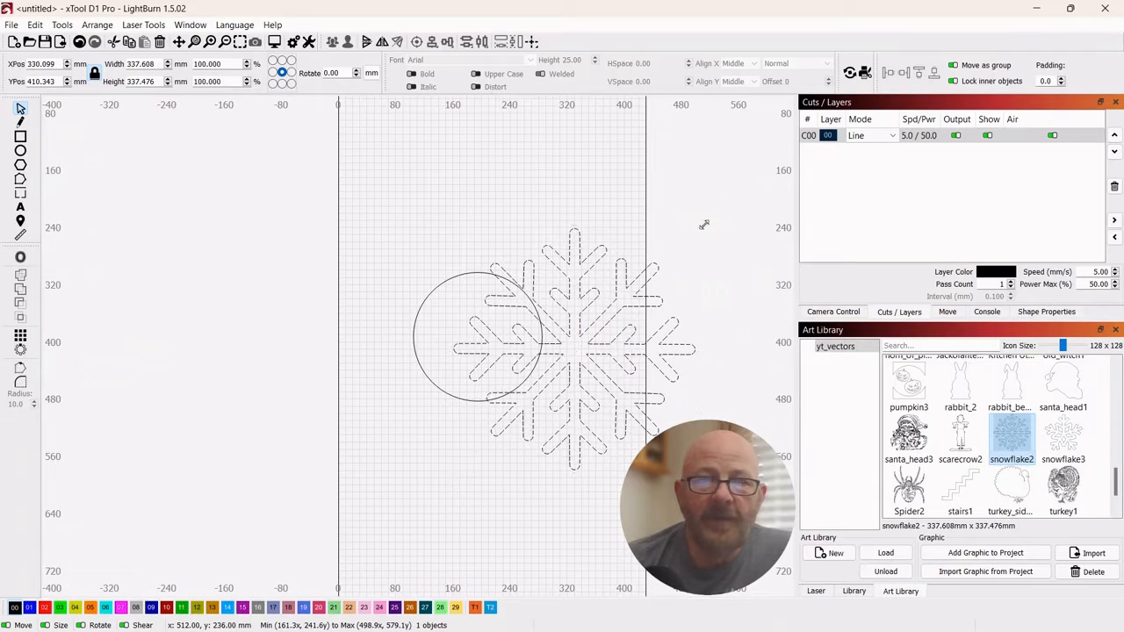
pyautogui.moveTo(704, 225); pyautogui.dragTo(565, 302)
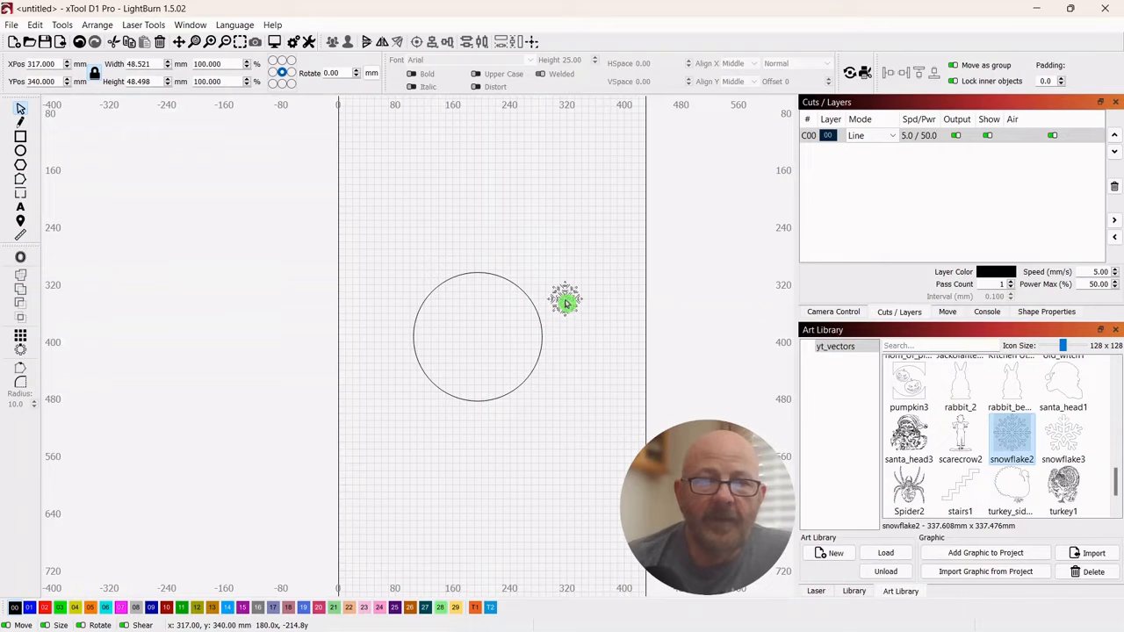
pyautogui.scroll(6, 572, 356)
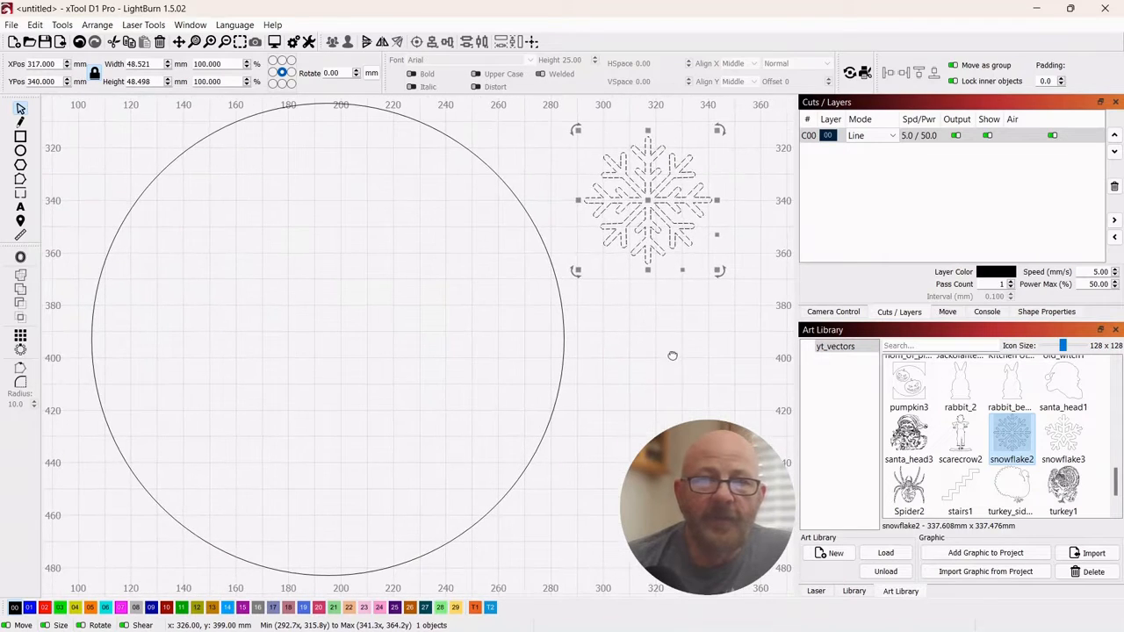
pyautogui.moveTo(718, 130); pyautogui.dragTo(631, 219)
pyautogui.scroll(-1, 642, 333)
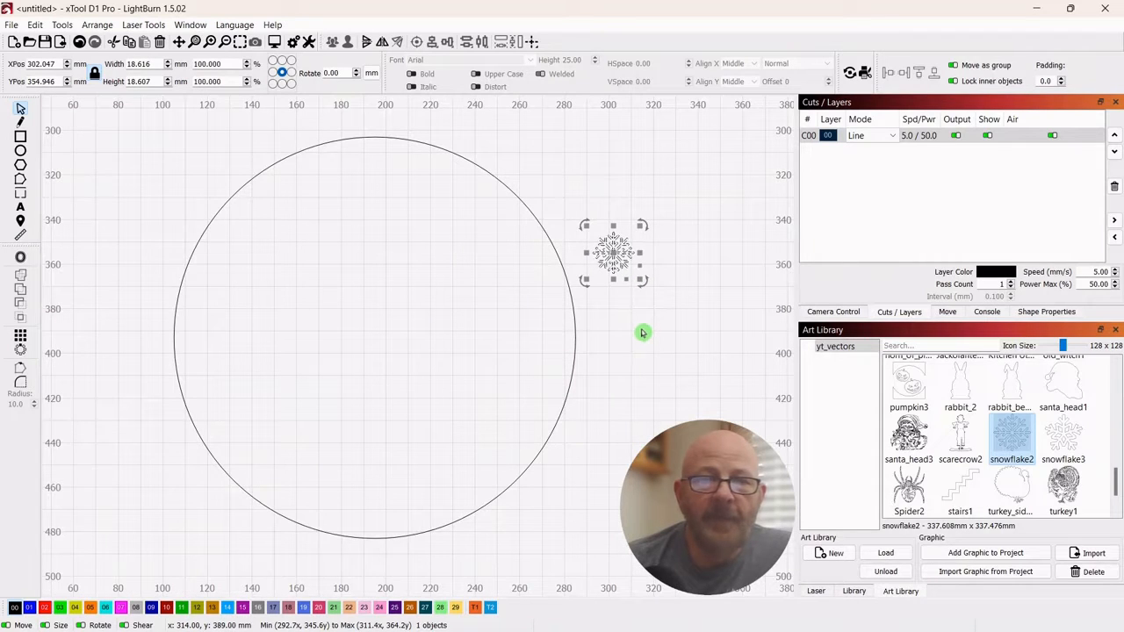
# - Shrink the snowflake to about 14.7 mm wide and centre it on the circle's right edge at about X 284, Y 399 mm
pyautogui.moveTo(636, 233); pyautogui.dragTo(573, 353)
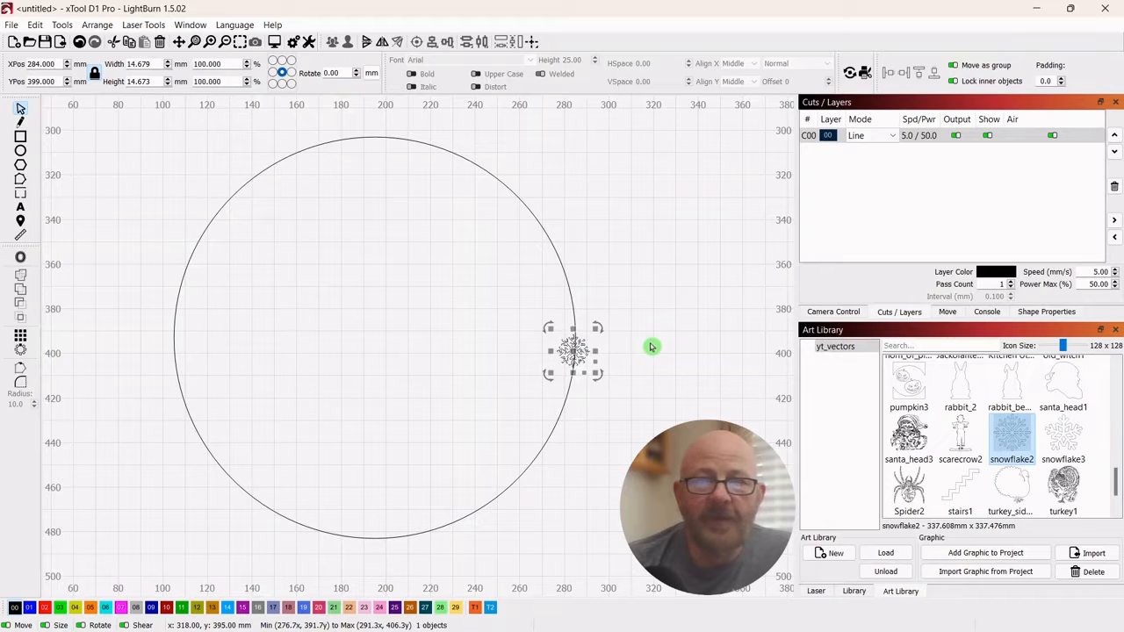
pyautogui.scroll(-1, 651, 346)
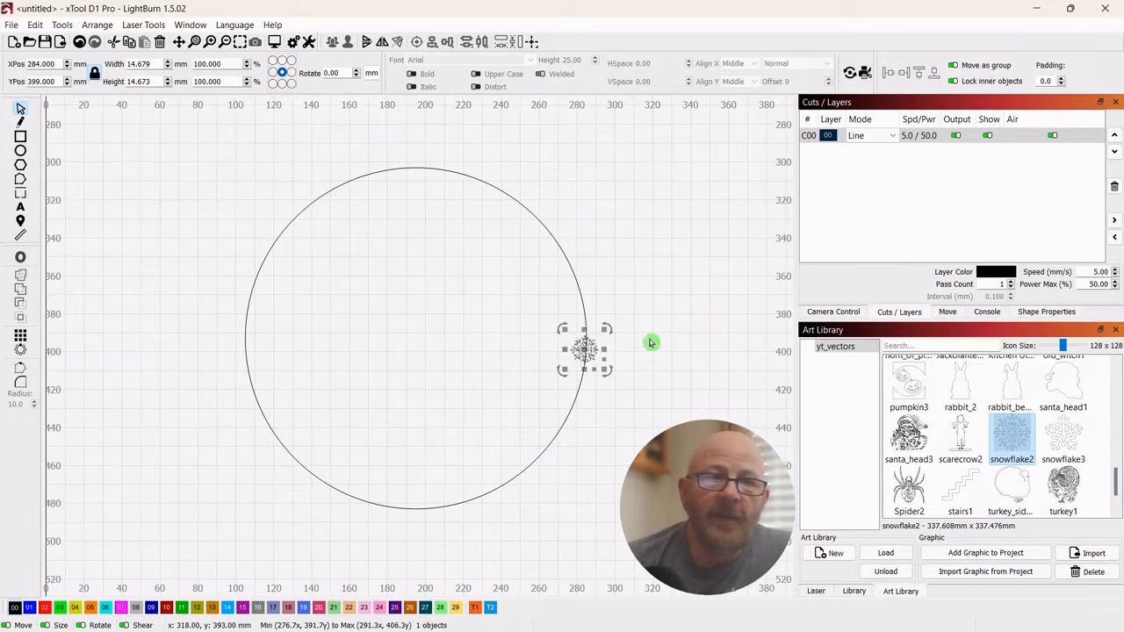
pyautogui.moveTo(657, 318); pyautogui.dragTo(614, 319)
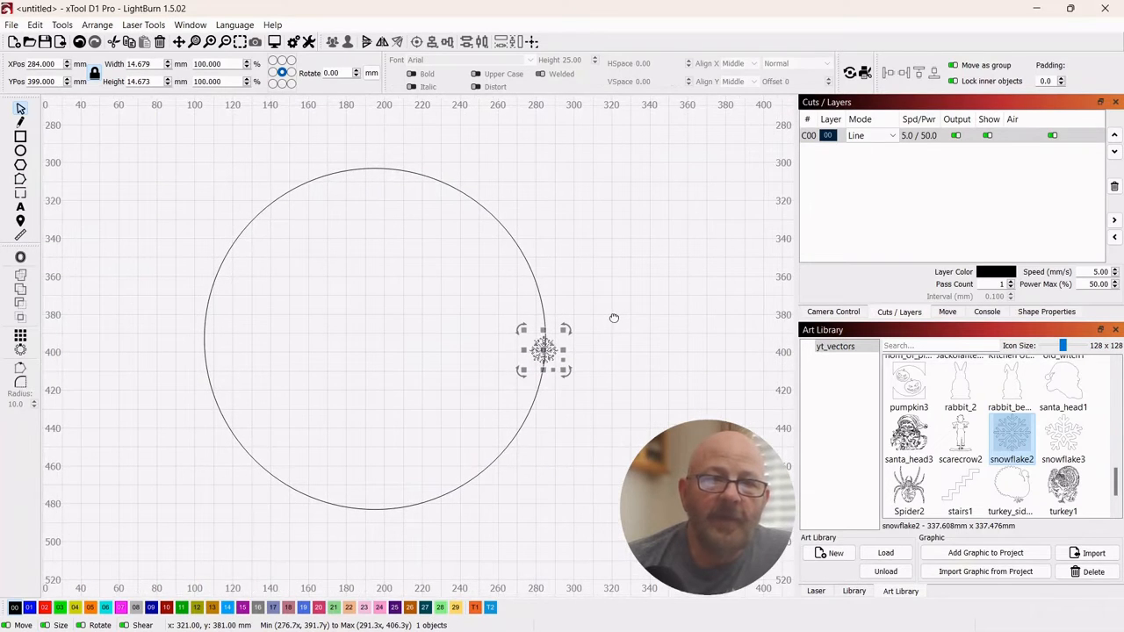
pyautogui.scroll(2, 549, 350)
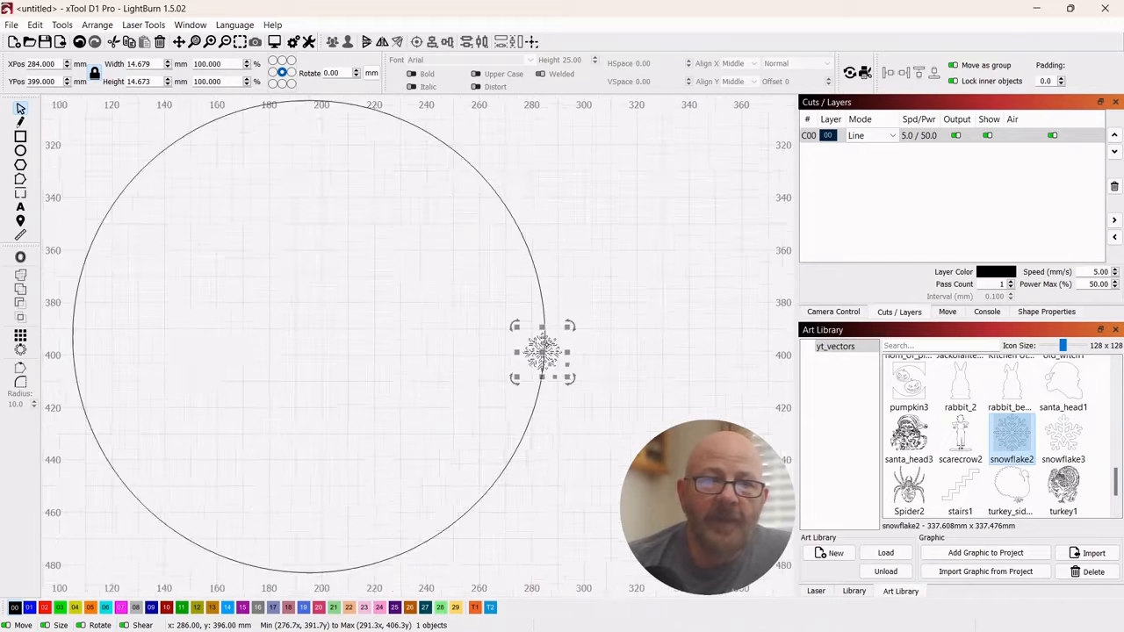
# - Copy the snowflake along the circle with Copy Along Path, using 30 mm of space between copies
pyautogui.scroll(-3, 620, 366)
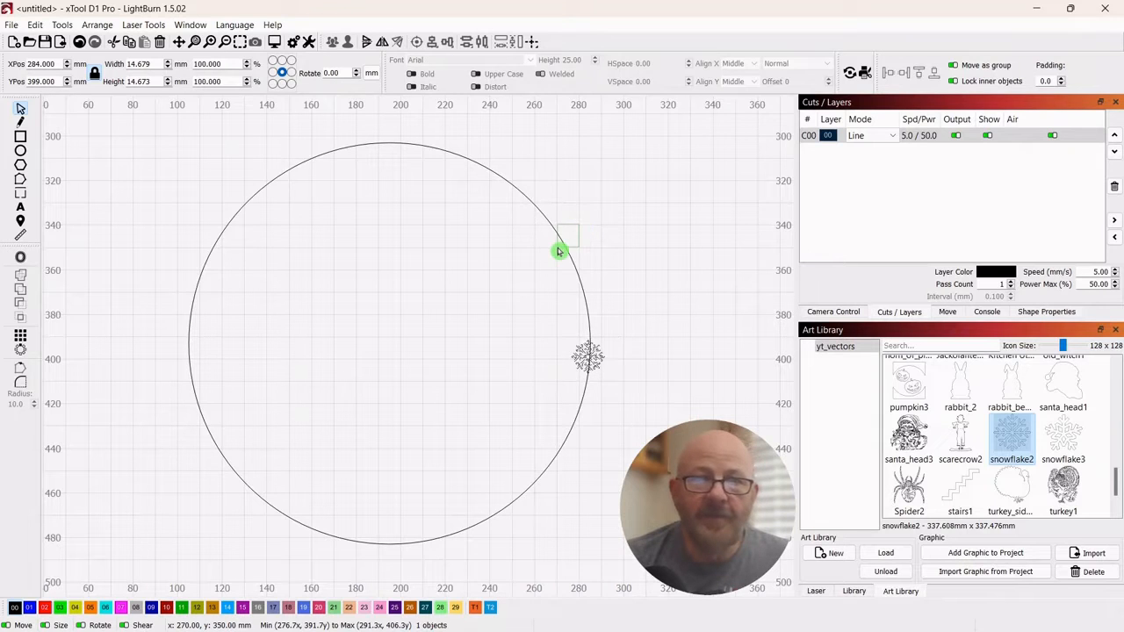
pyautogui.keyDown('shift'); pyautogui.click(558, 247); pyautogui.keyUp('shift')
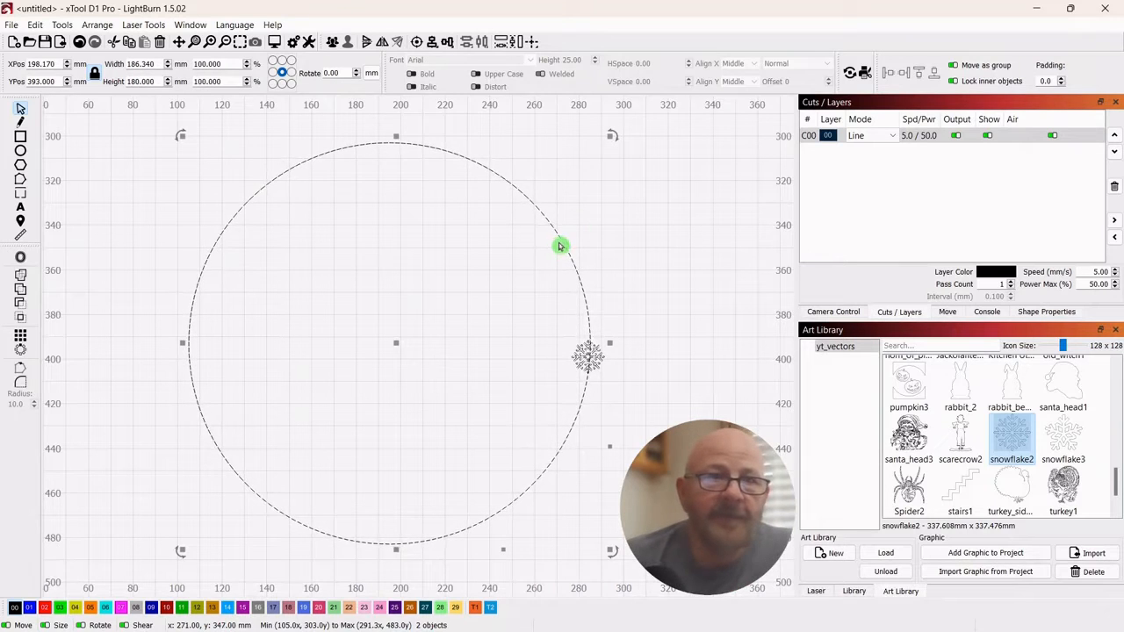
pyautogui.click(97, 25)
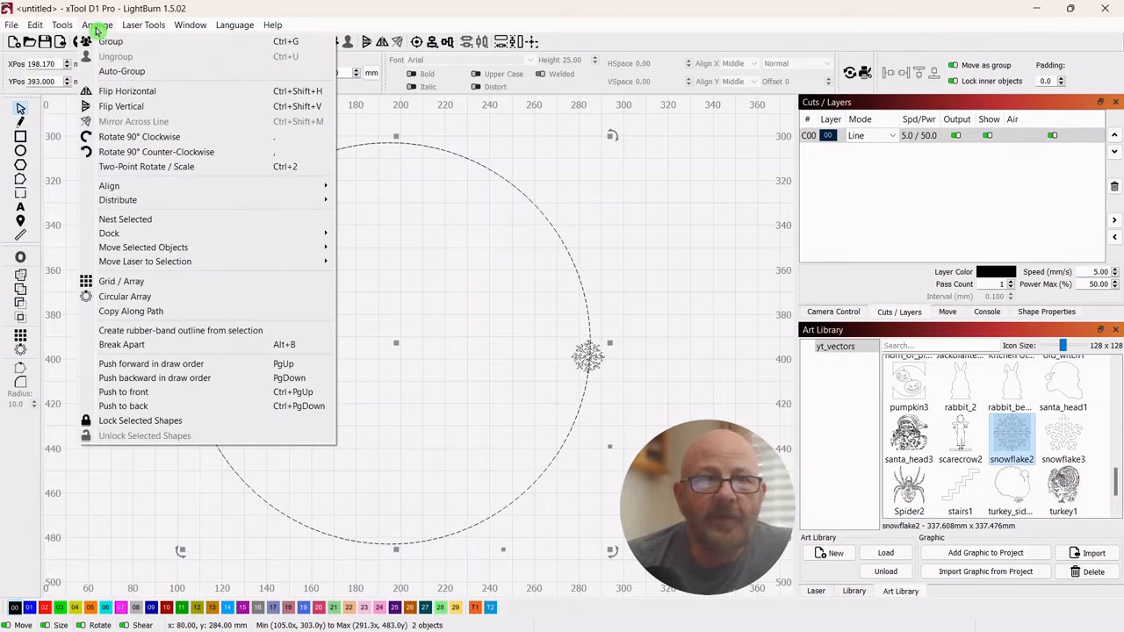
pyautogui.click(129, 314)
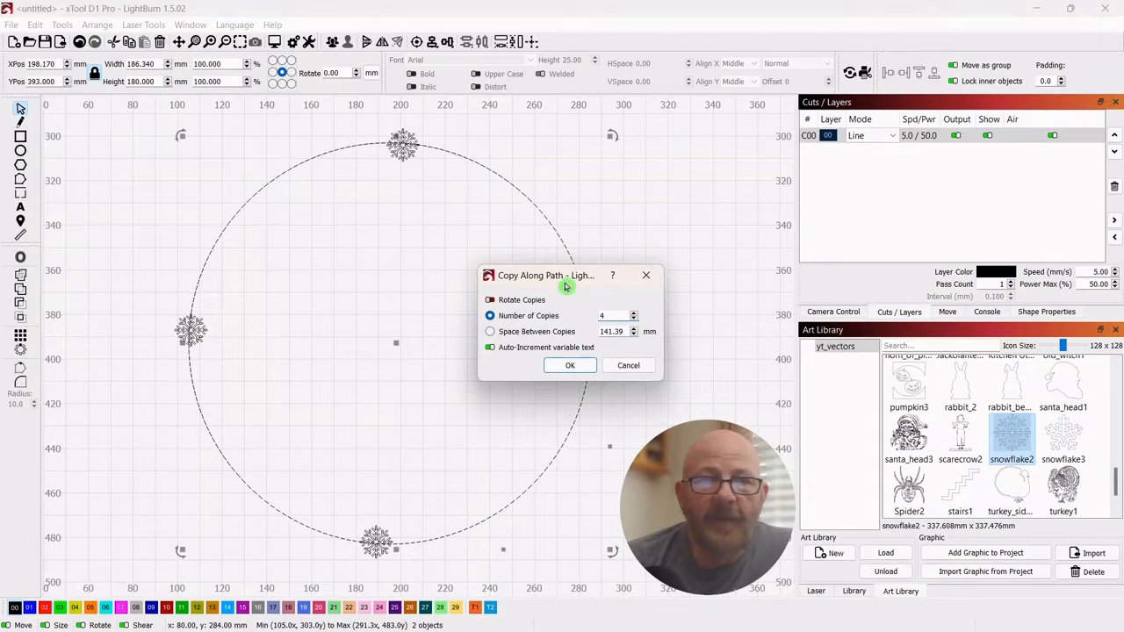
pyautogui.moveTo(567, 286); pyautogui.dragTo(684, 185)
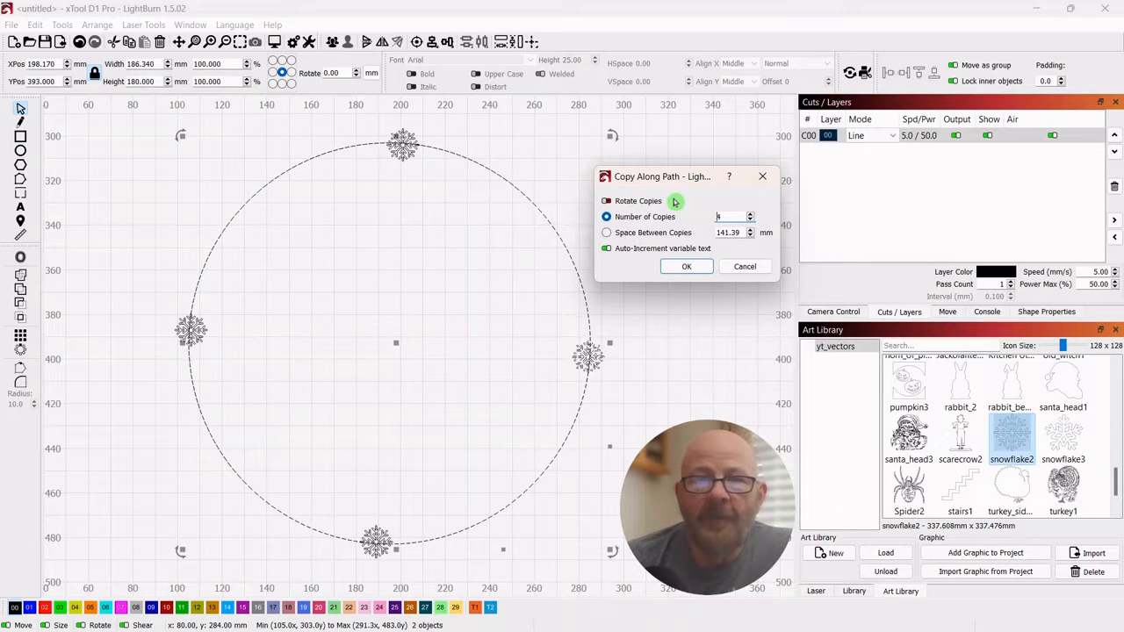
pyautogui.doubleClick(721, 217)
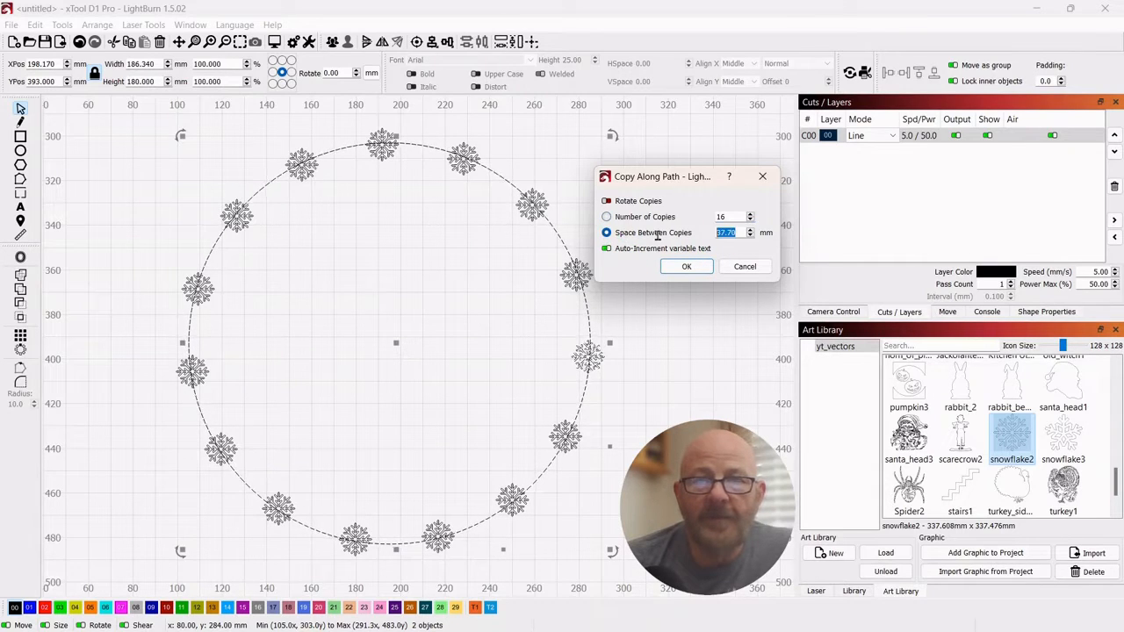
pyautogui.write('30')
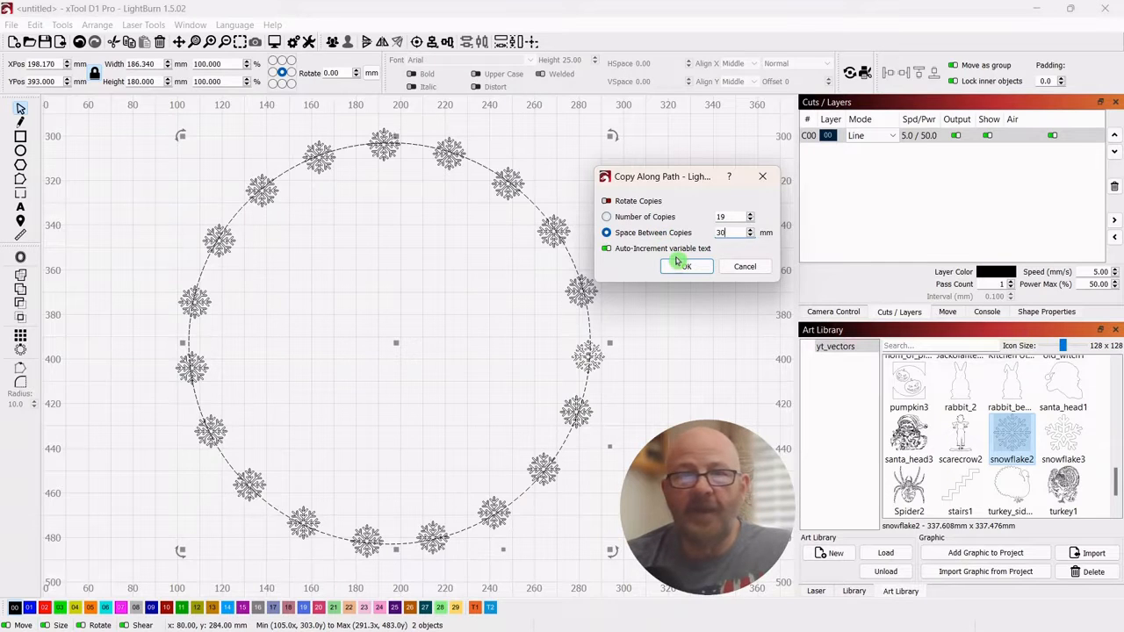
pyautogui.click(680, 265)
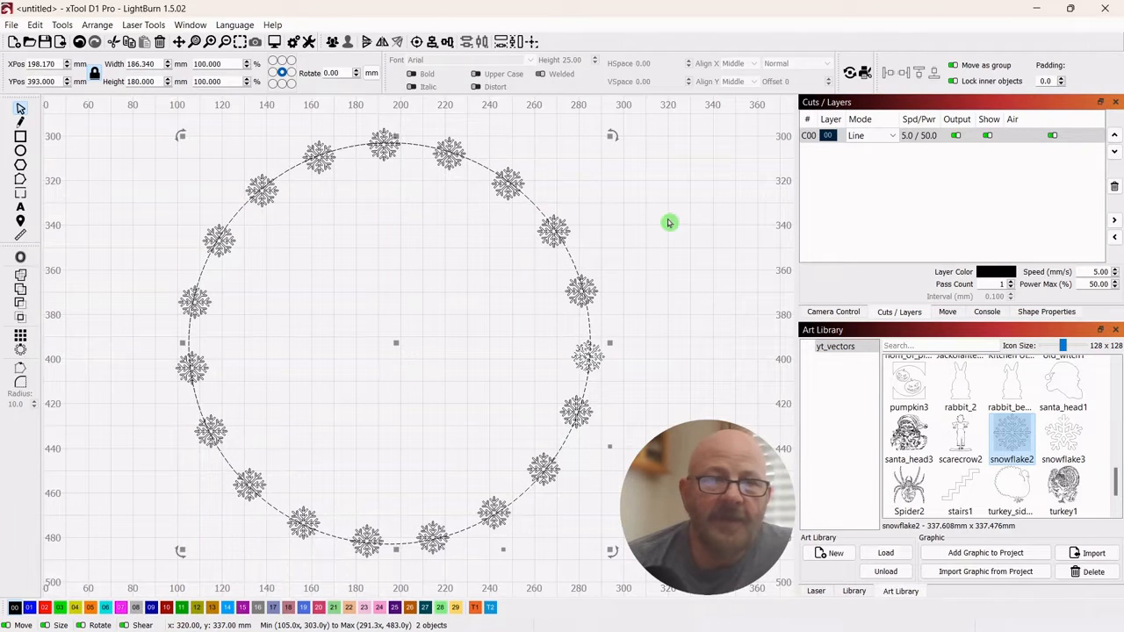
# - Assign the guide circle alone to the T1 tool layer
pyautogui.click(518, 217)
pyautogui.click(530, 202)
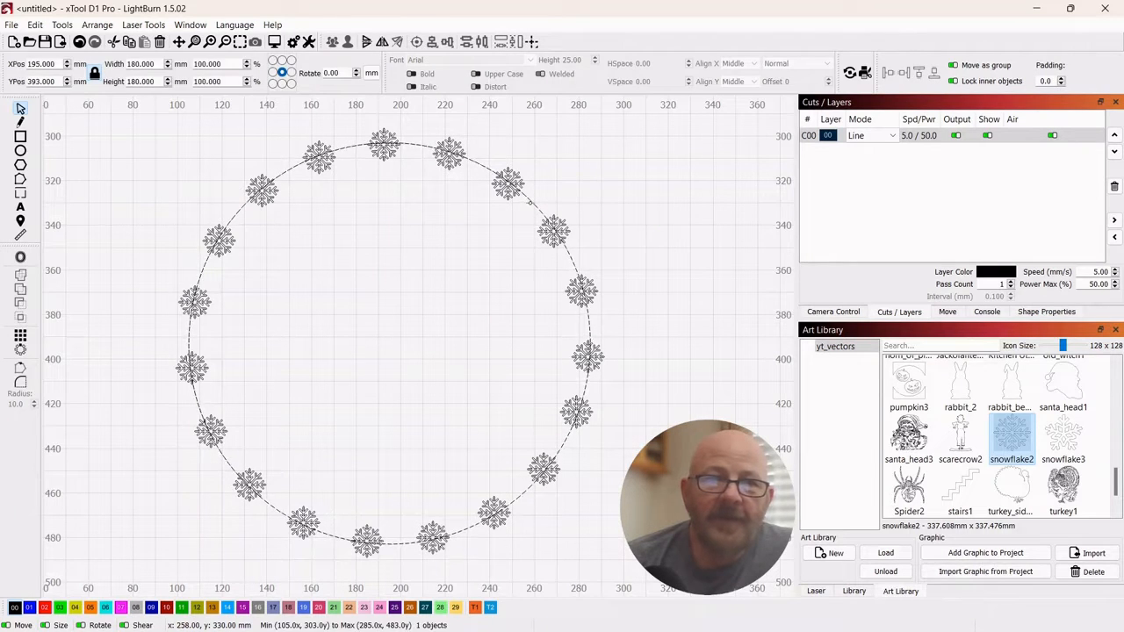
pyautogui.click(477, 609)
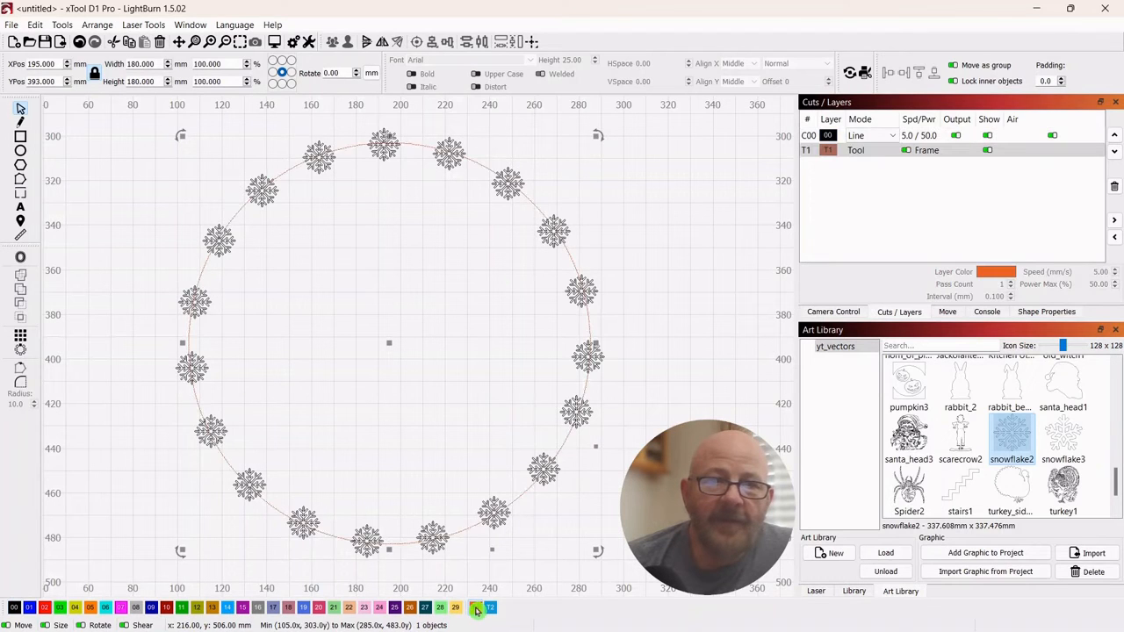
# - Group all the snowflakes together with the guide circle into one object
pyautogui.scroll(-1, 682, 290)
pyautogui.click(681, 289)
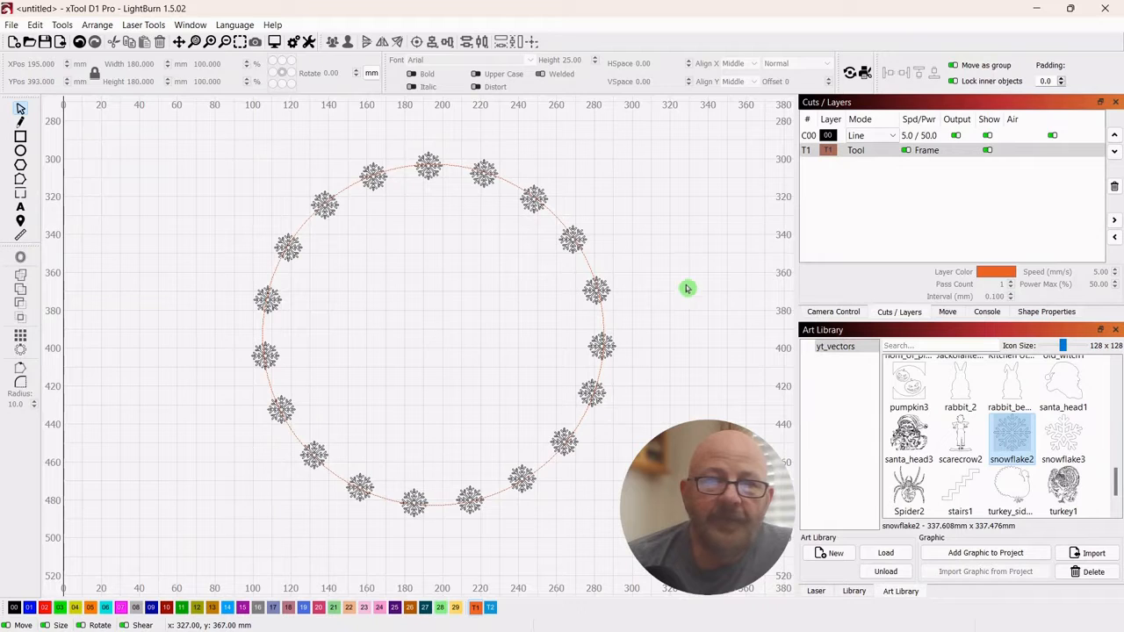
pyautogui.moveTo(674, 144); pyautogui.dragTo(188, 544)
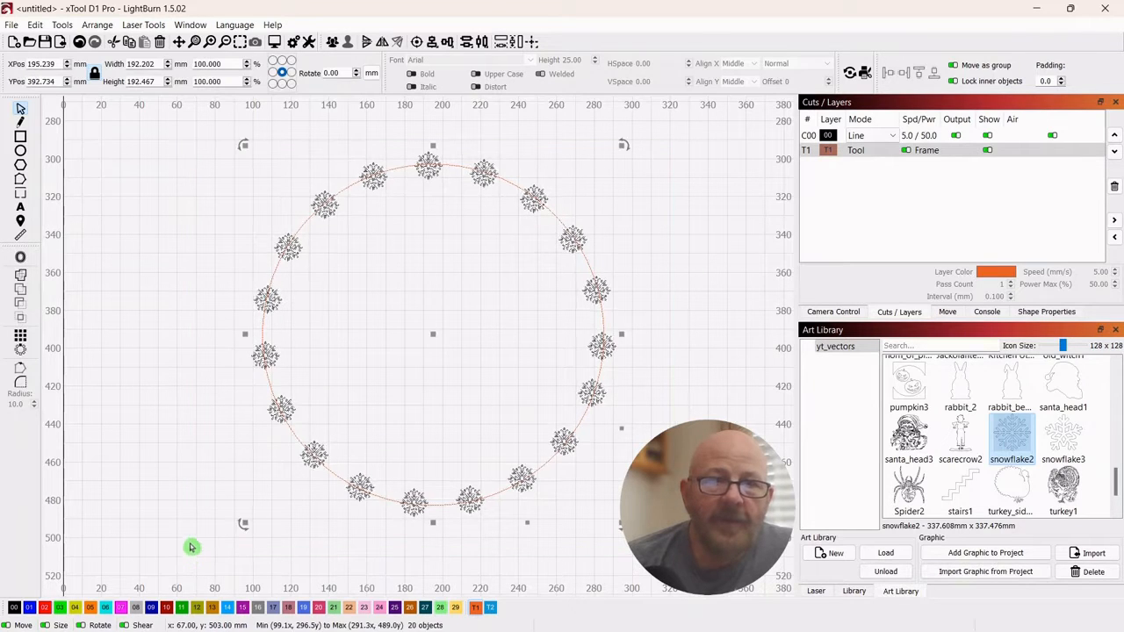
pyautogui.click(332, 42)
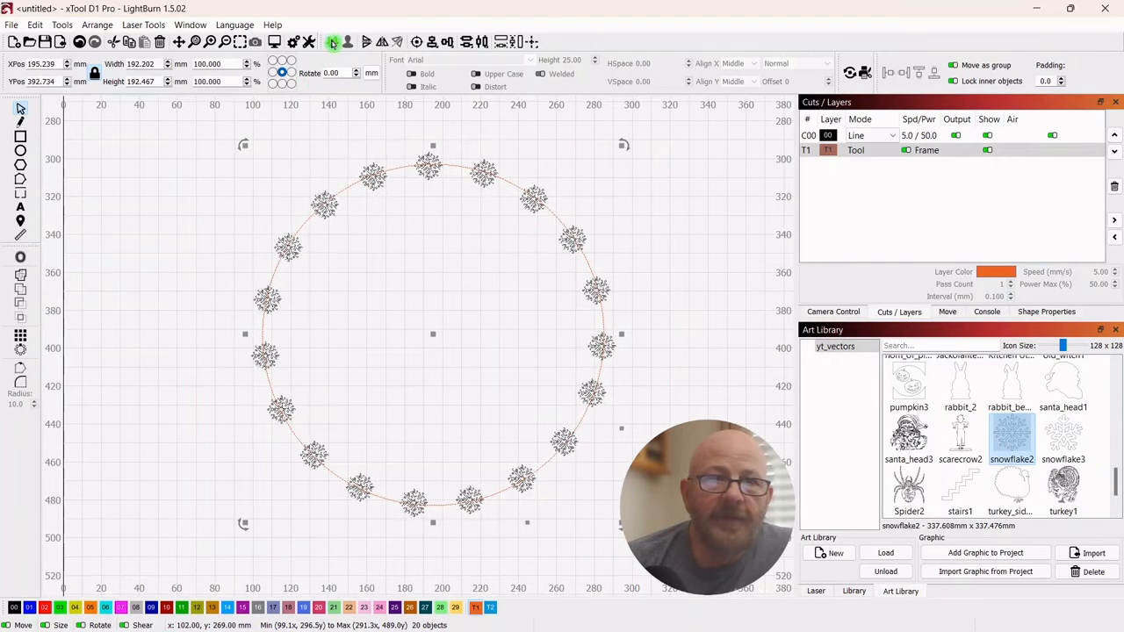
pyautogui.rightClick(432, 334)
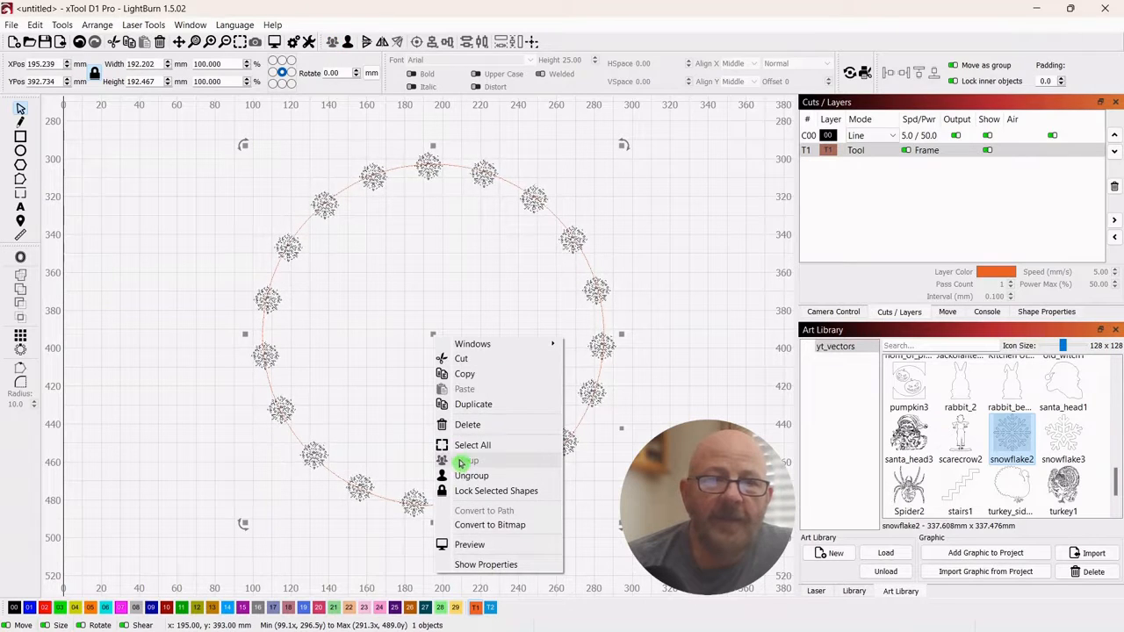
pyautogui.click(745, 211)
# - Shrink the snowflake ring group to about 63.3 mm wide and move it out of the way to X 366, Y 270 mm
pyautogui.scroll(-2, 613, 265)
pyautogui.moveTo(617, 195); pyautogui.dragTo(527, 273)
pyautogui.moveTo(621, 175); pyautogui.dragTo(404, 353)
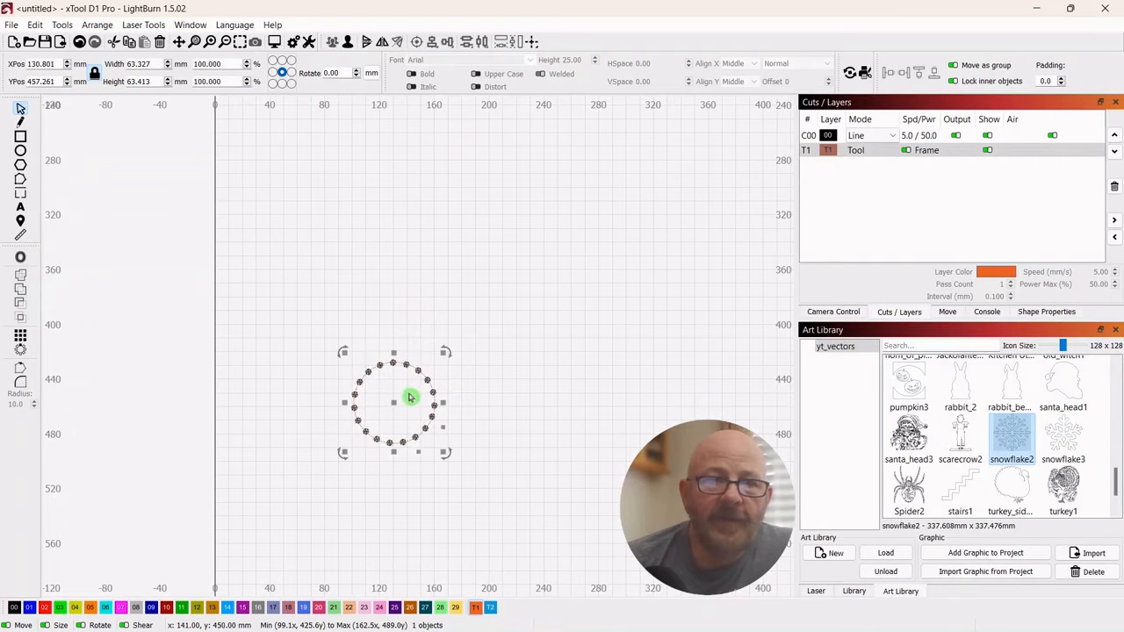
pyautogui.moveTo(409, 394); pyautogui.dragTo(715, 149)
pyautogui.moveTo(660, 313); pyautogui.dragTo(555, 382)
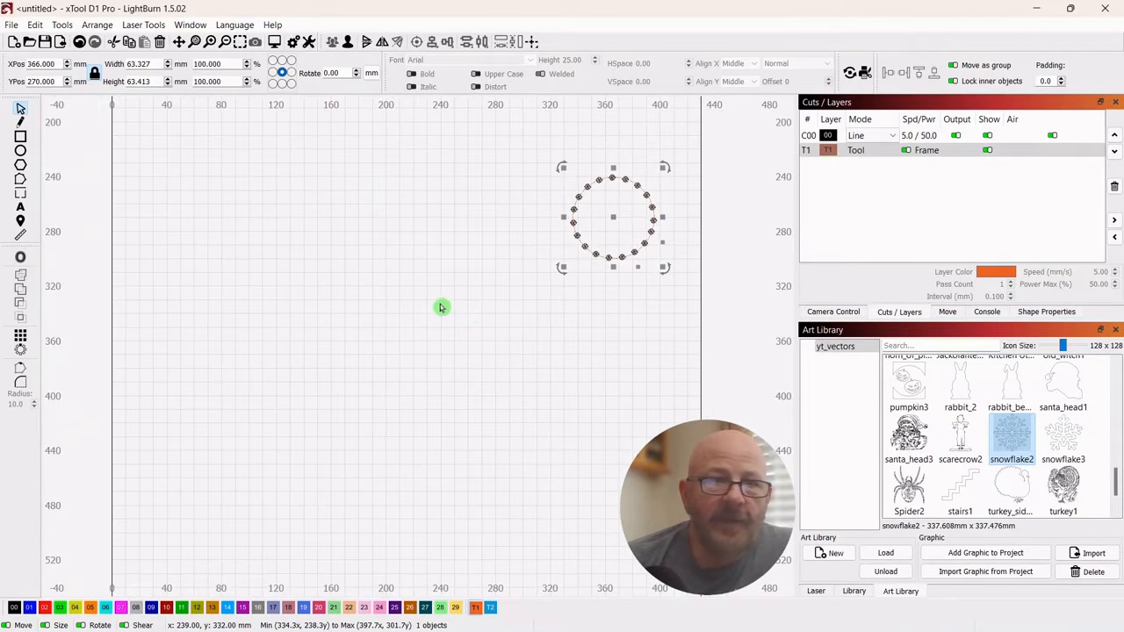
# - Draw a circle about 161 mm in diameter centred near X 168.5, Y 350.5 mm and assign it to layer 00
pyautogui.click(21, 152)
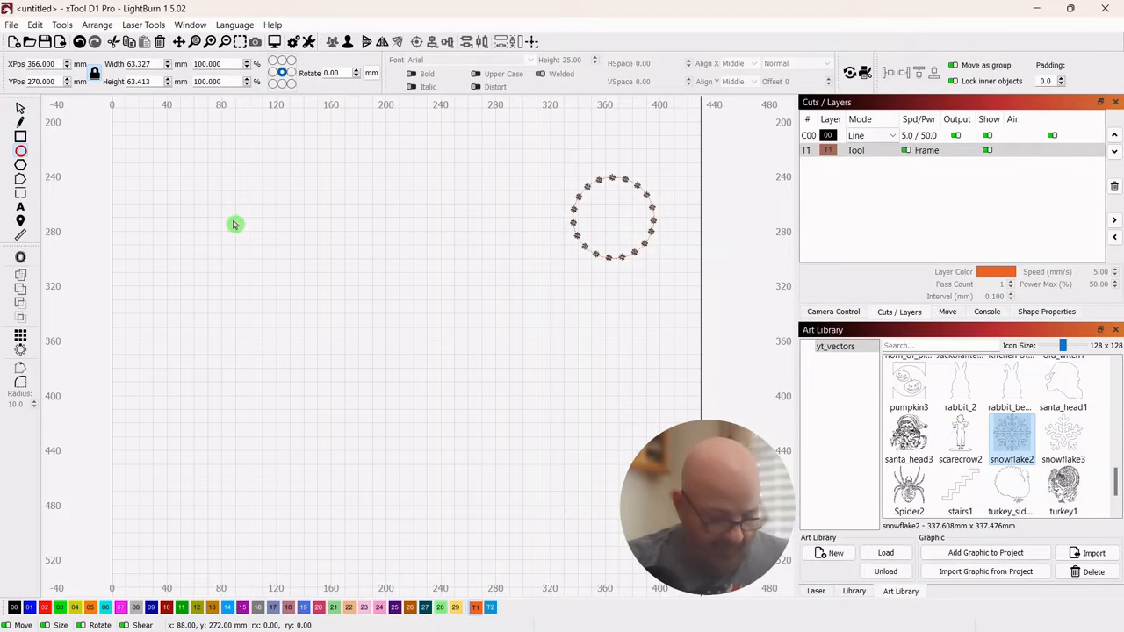
pyautogui.moveTo(233, 225); pyautogui.dragTo(454, 438)
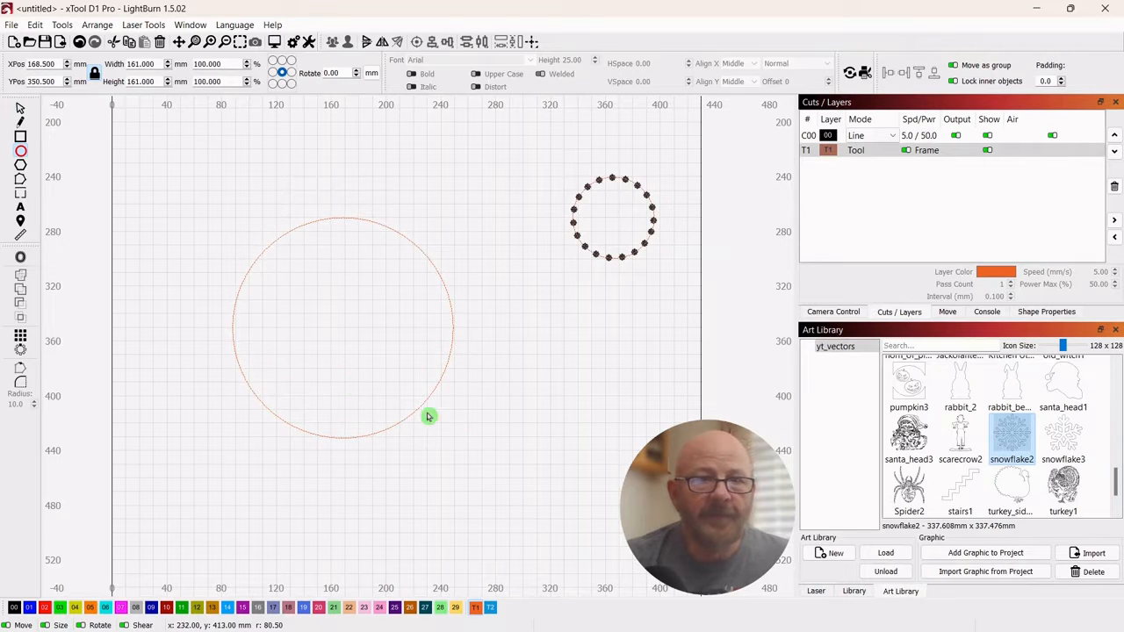
pyautogui.click(14, 607)
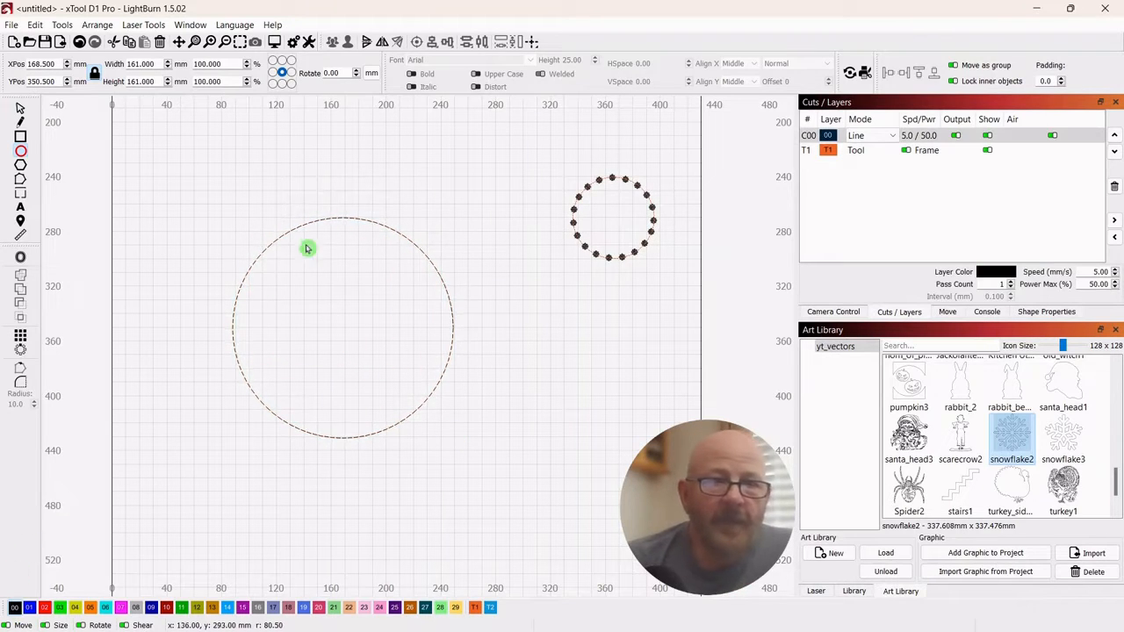
pyautogui.click(21, 108)
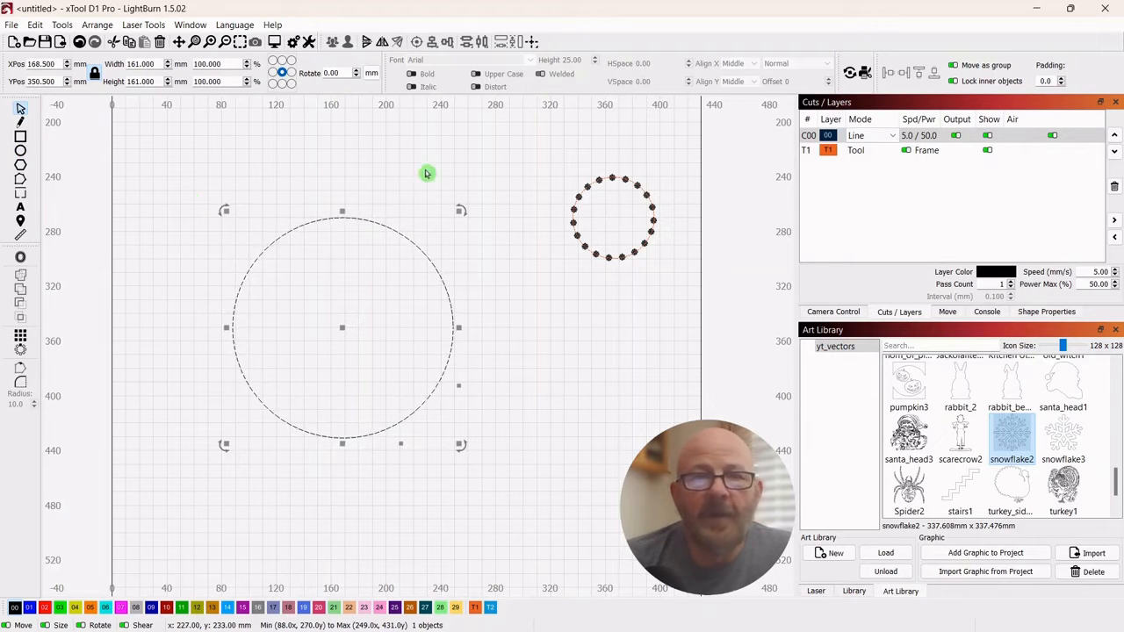
pyautogui.click(450, 182)
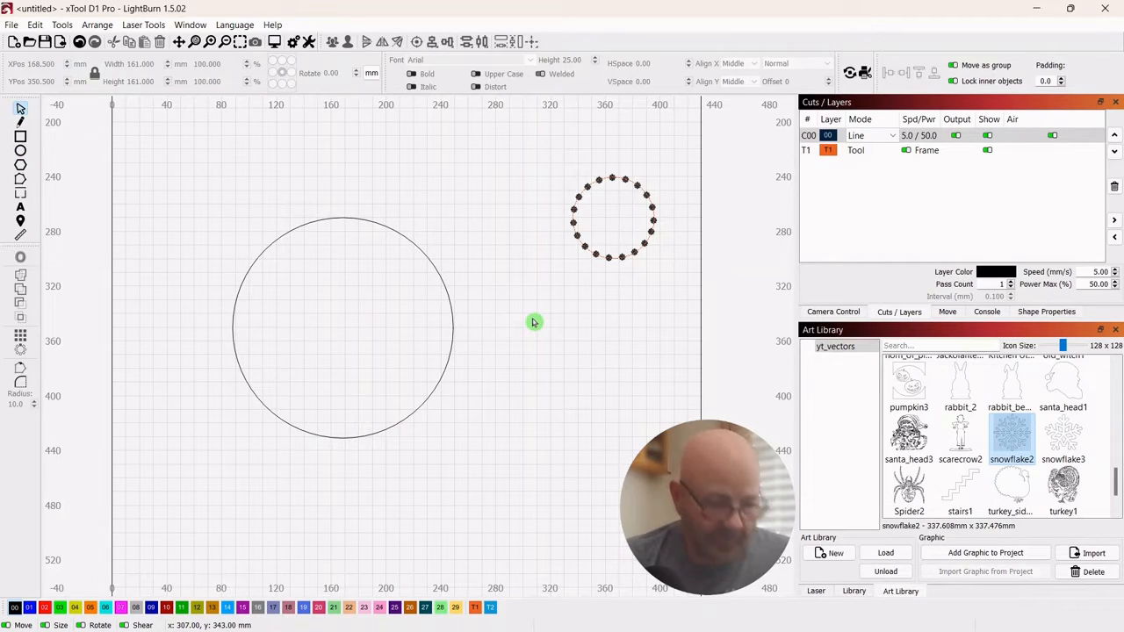
# - Draw a small circle about 16 mm in diameter beside the large circle, near X 287, Y 376 mm
pyautogui.moveTo(533, 321); pyautogui.dragTo(555, 351)
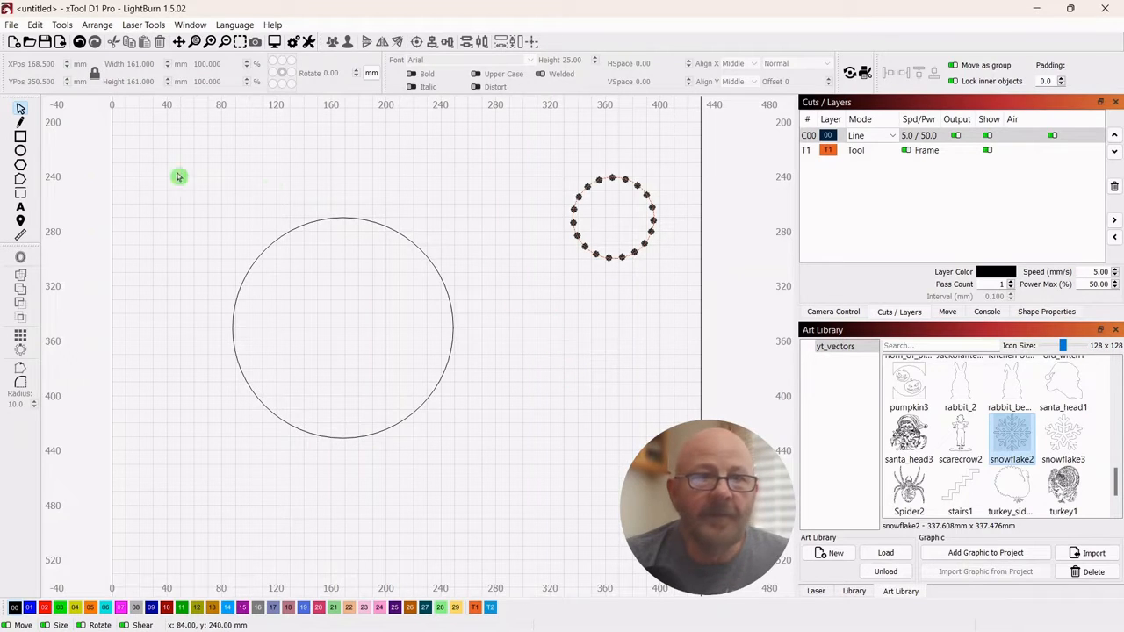
pyautogui.click(22, 153)
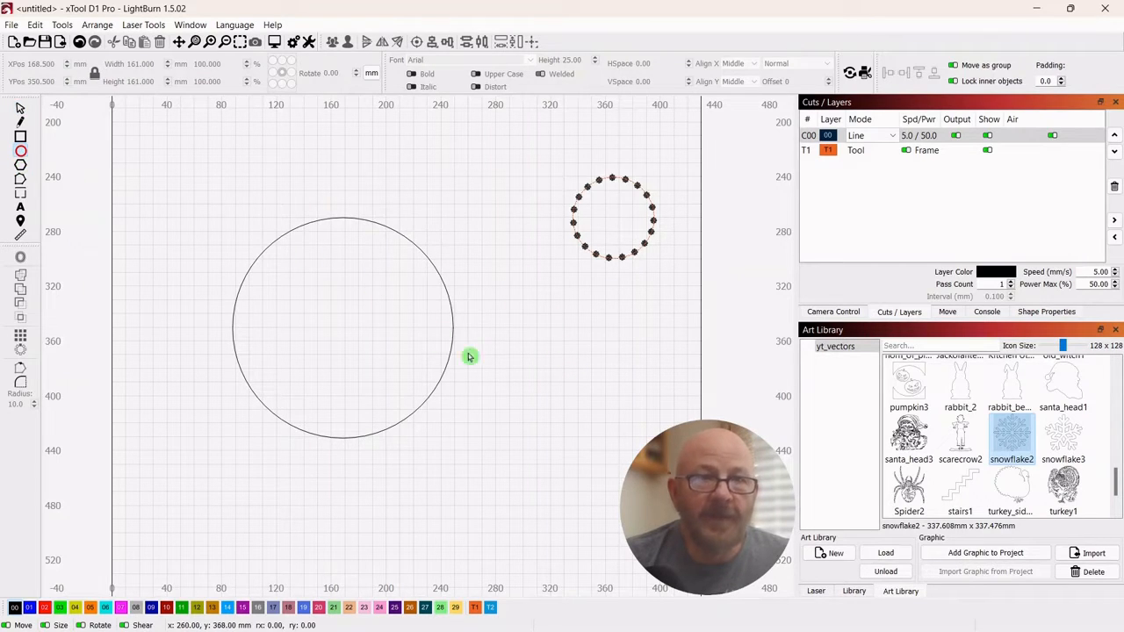
pyautogui.moveTo(495, 355); pyautogui.dragTo(516, 373)
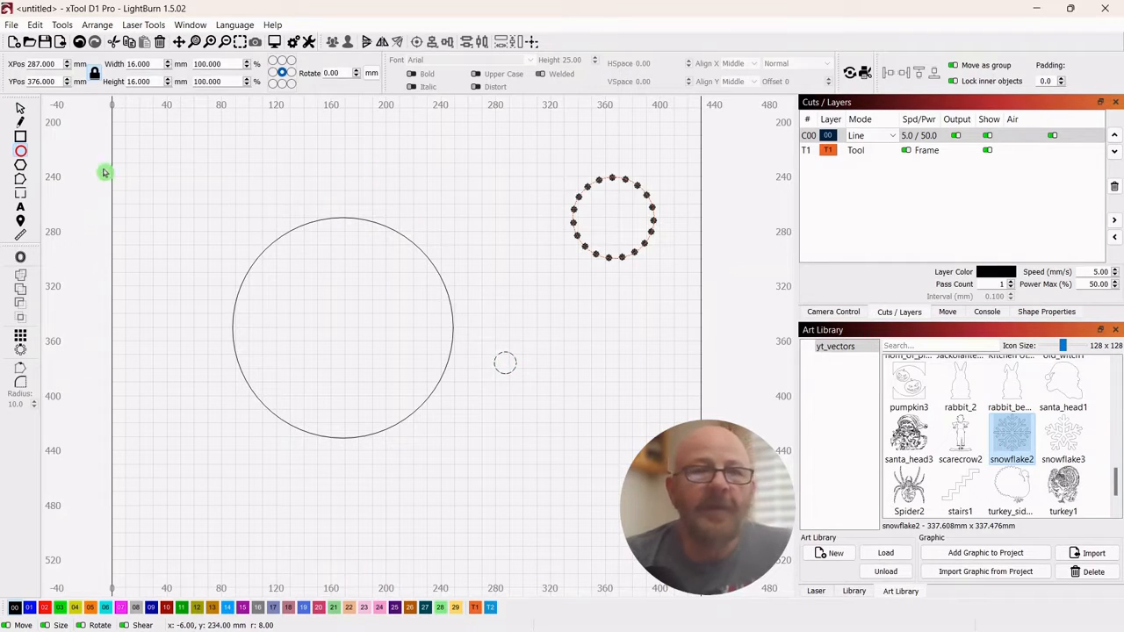
pyautogui.click(22, 112)
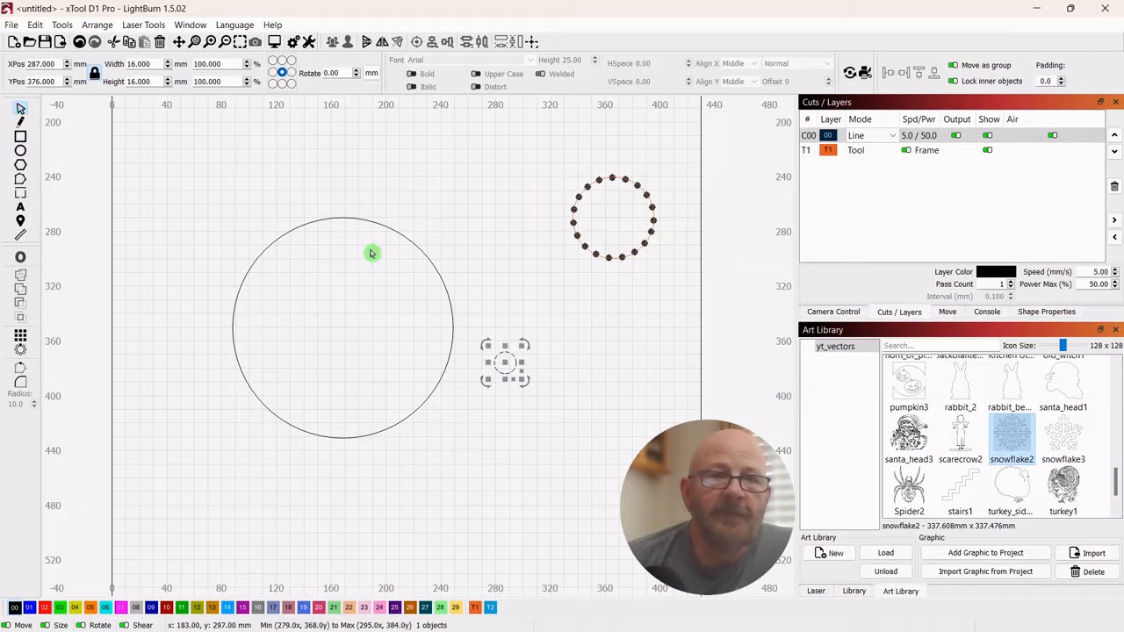
# - Convert the large circle to a path
pyautogui.moveTo(392, 212); pyautogui.dragTo(327, 260)
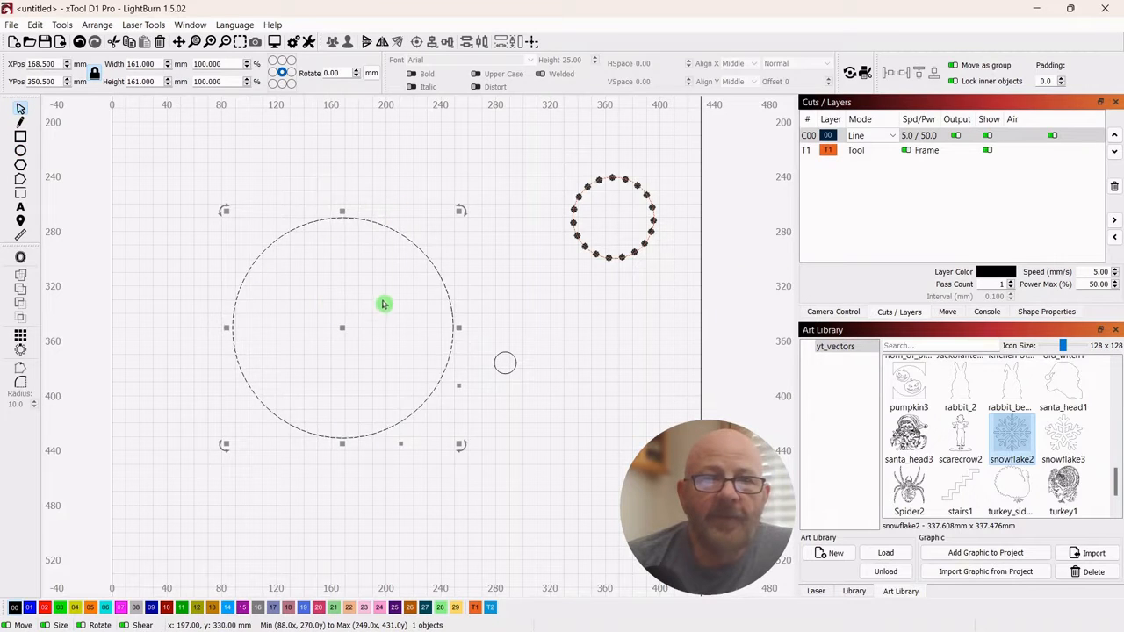
pyautogui.rightClick(342, 328)
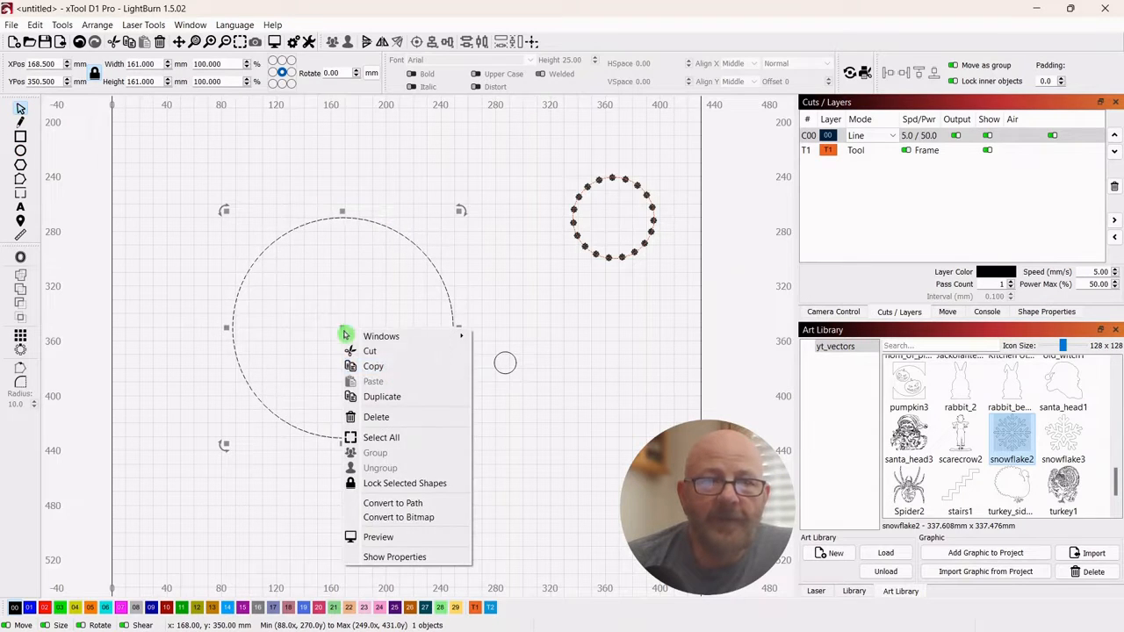
pyautogui.click(393, 503)
# - Move the small circle onto the large circle's top edge at about X 167, Y 271 mm
pyautogui.click(584, 370)
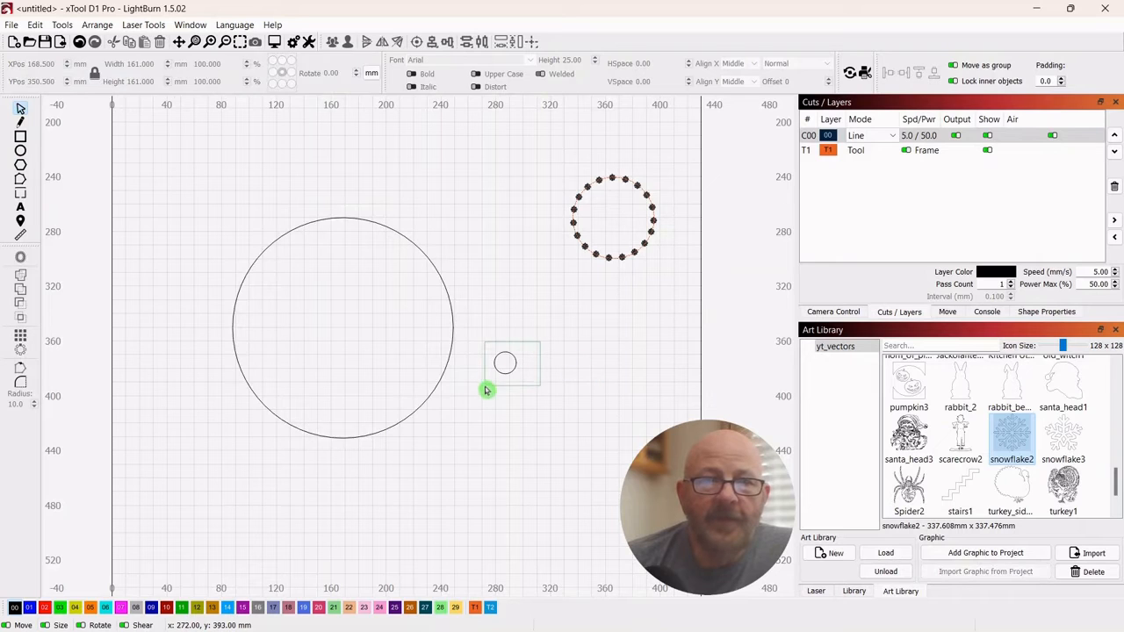
pyautogui.moveTo(484, 385); pyautogui.dragTo(343, 224)
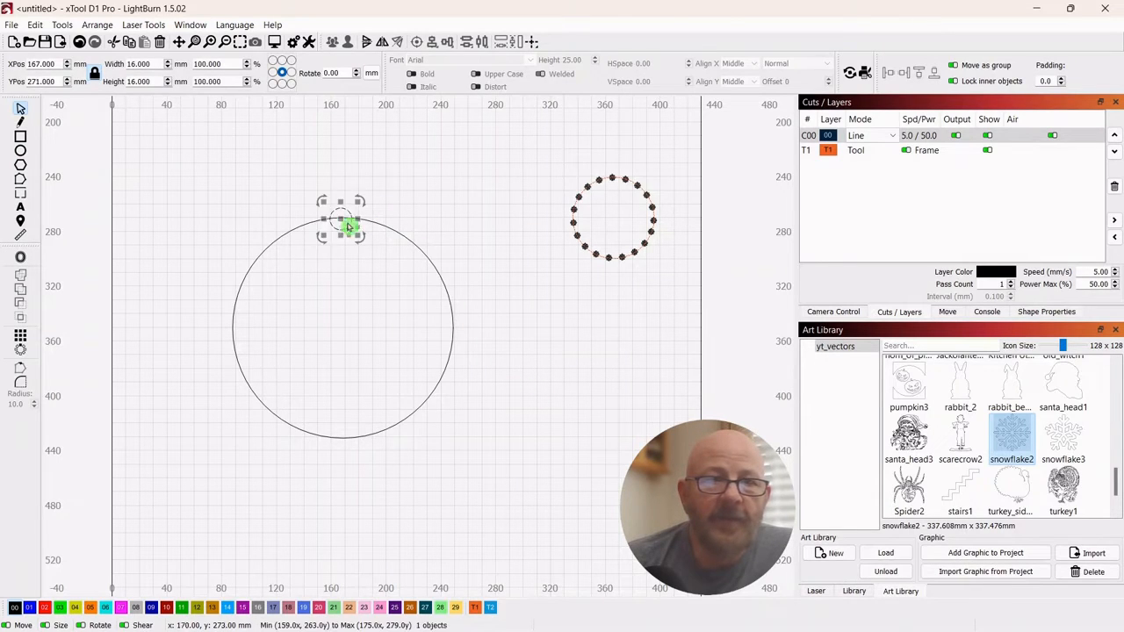
pyautogui.click(535, 321)
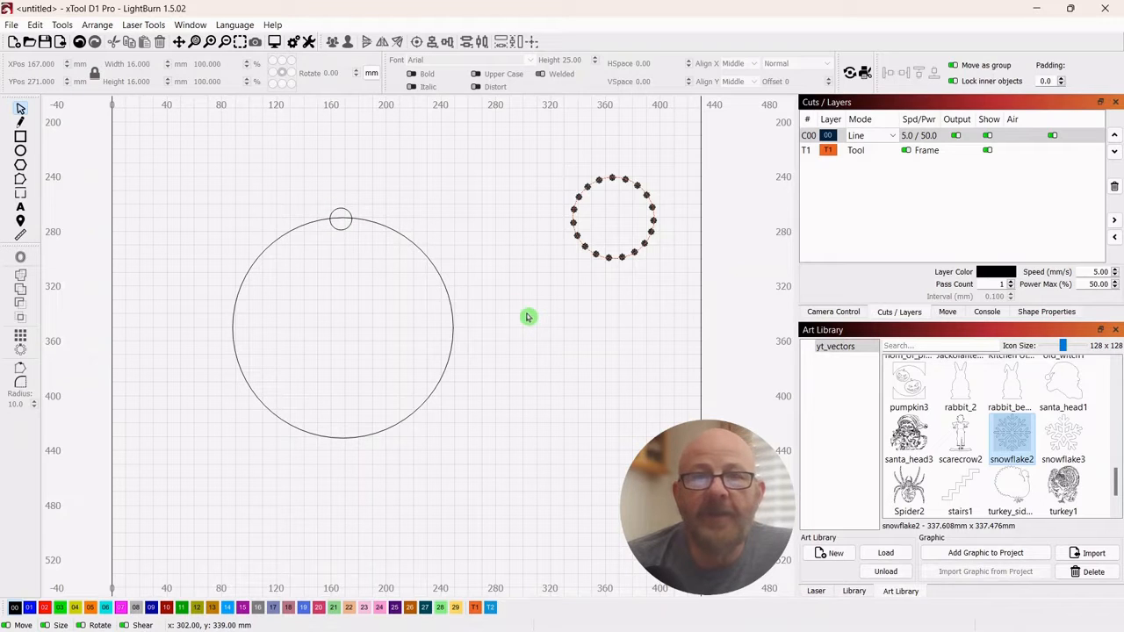
# - Distribute the small circle around the large circle with Copy Along Path, using 4 as the number of copies
pyautogui.click(314, 216)
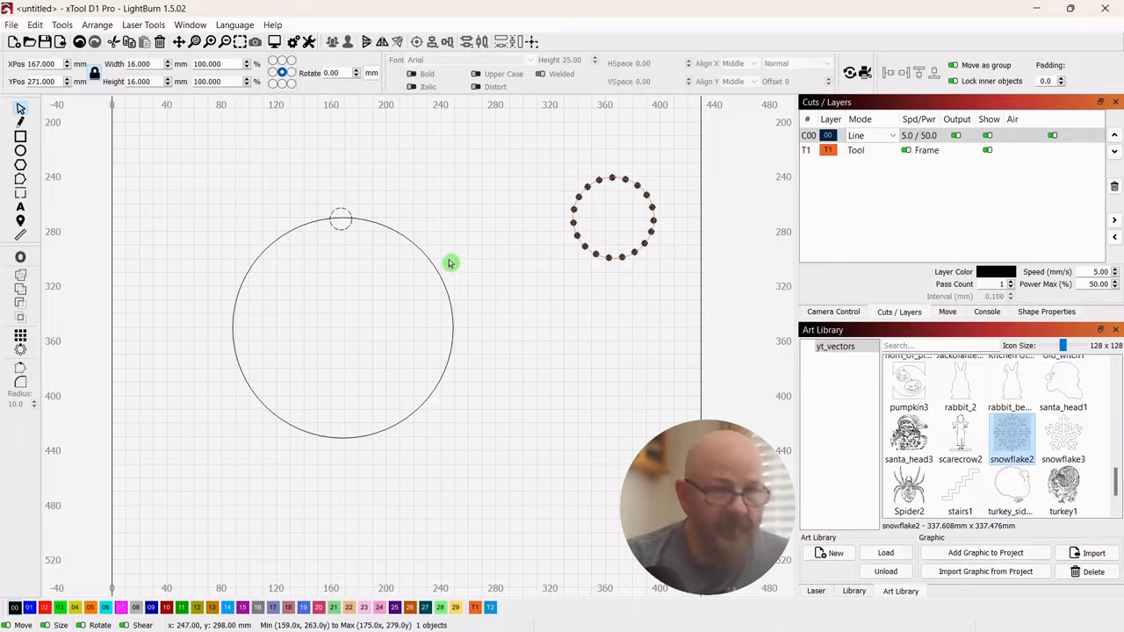
pyautogui.keyDown('shift'); pyautogui.click(434, 283); pyautogui.keyUp('shift')
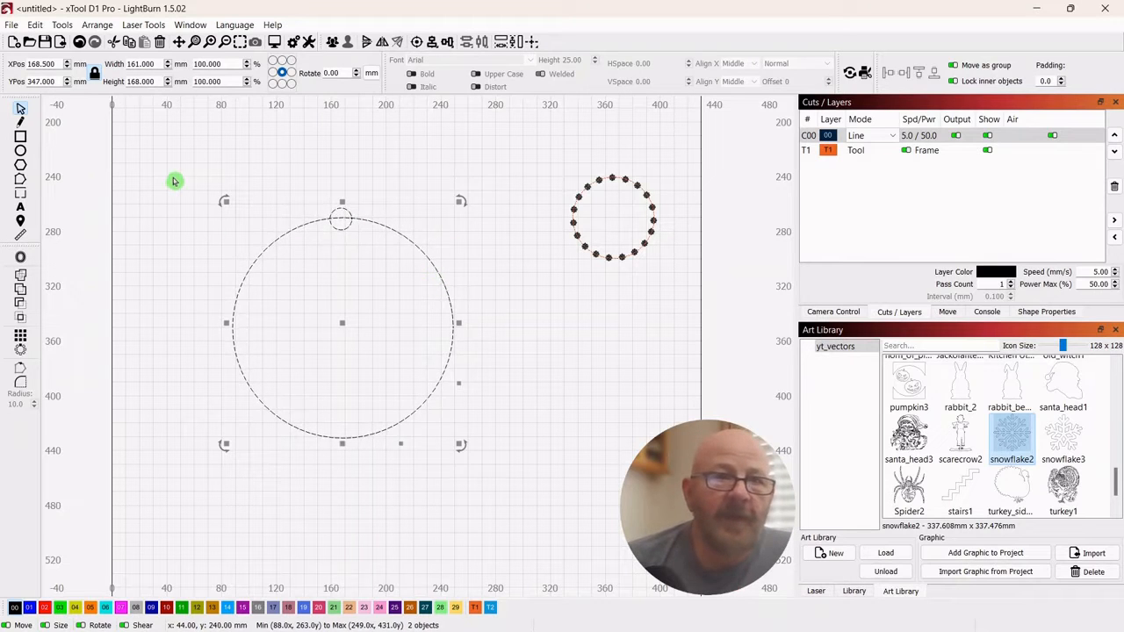
pyautogui.click(99, 26)
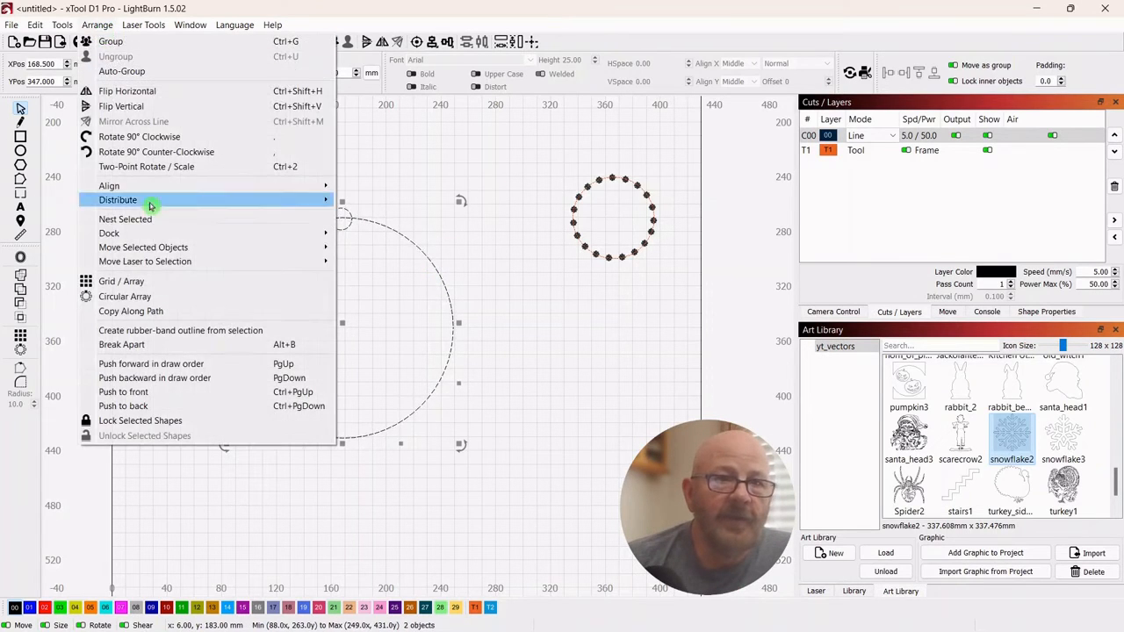
pyautogui.click(125, 312)
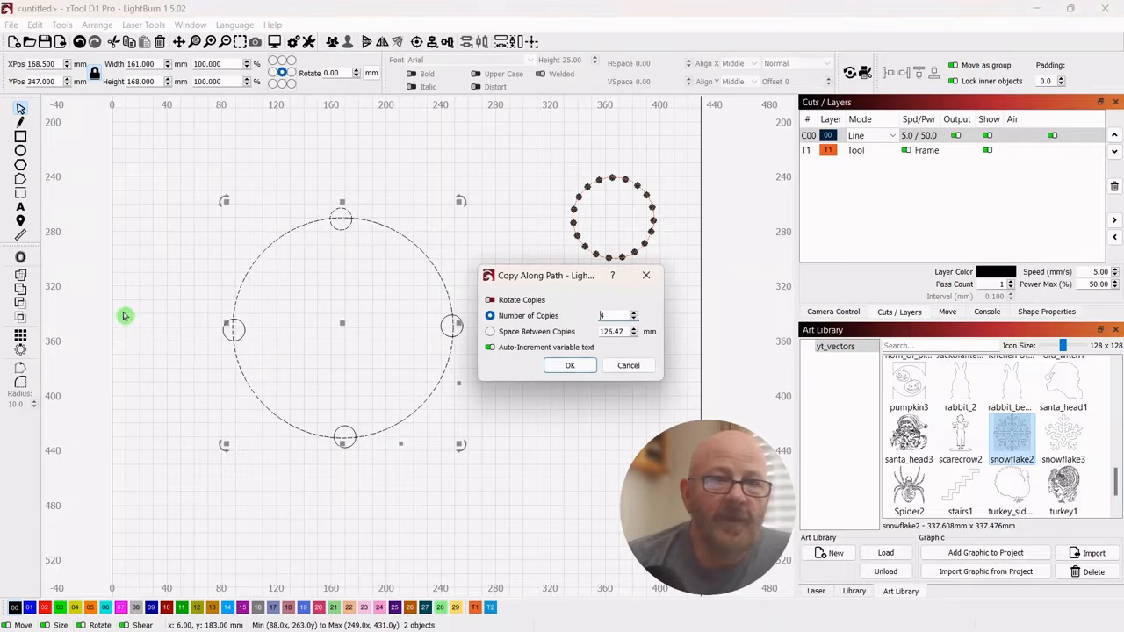
pyautogui.click(567, 366)
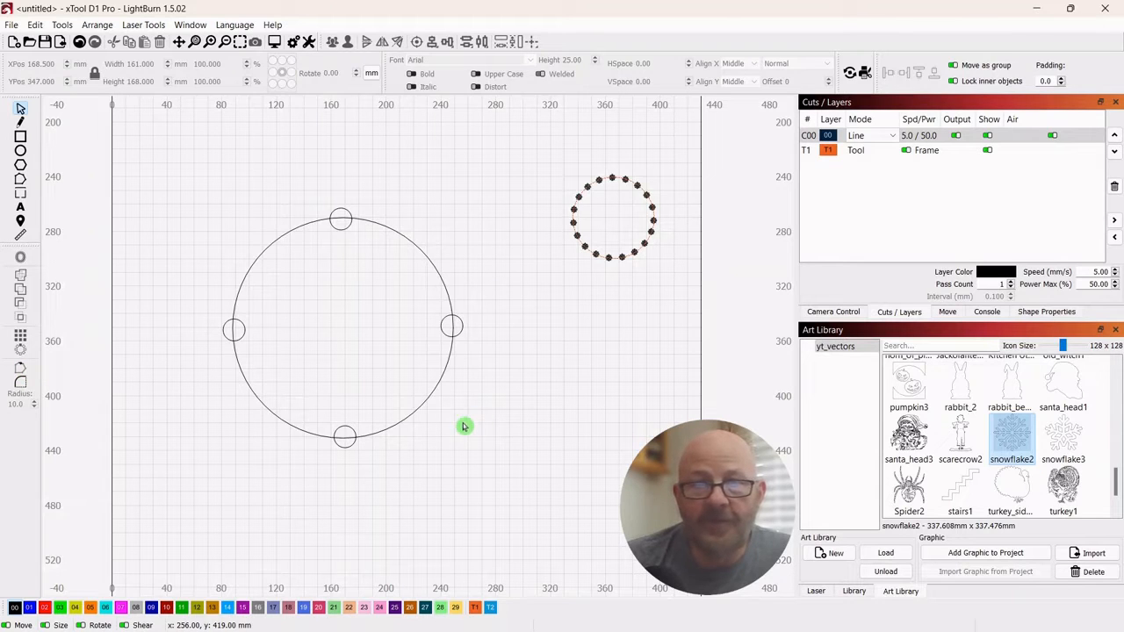
pyautogui.scroll(1, 559, 378)
pyautogui.scroll(-1, 558, 379)
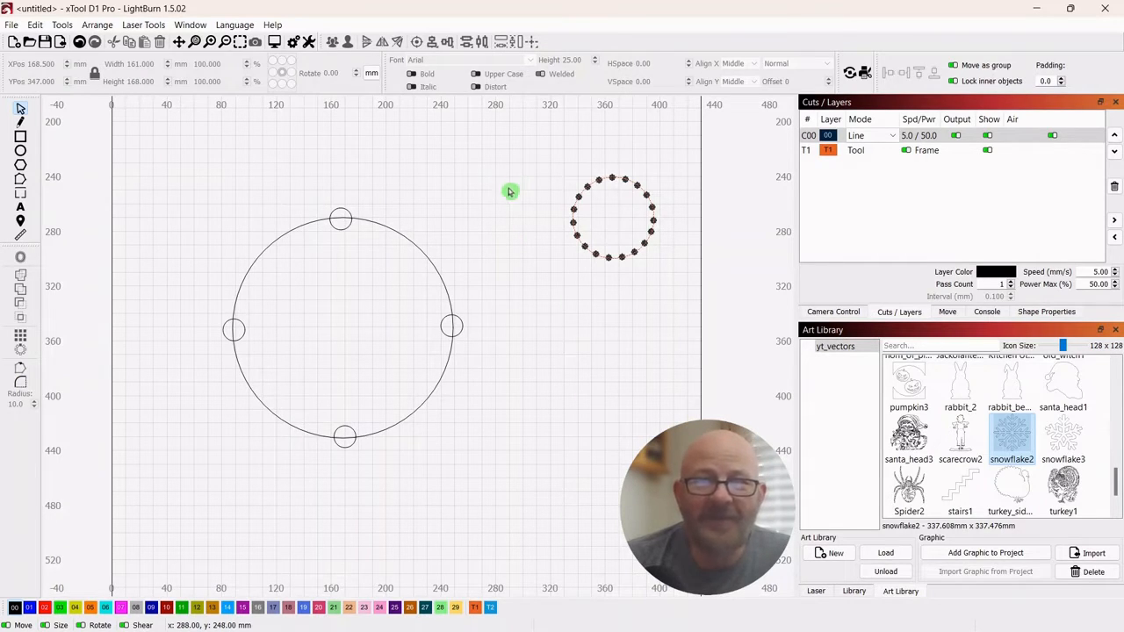
# - Shrink the large circle with its small circles to about 48.5 mm wide and move it beside the snowflake ring, at X 297, Y 262 mm
pyautogui.moveTo(512, 186); pyautogui.dragTo(180, 481)
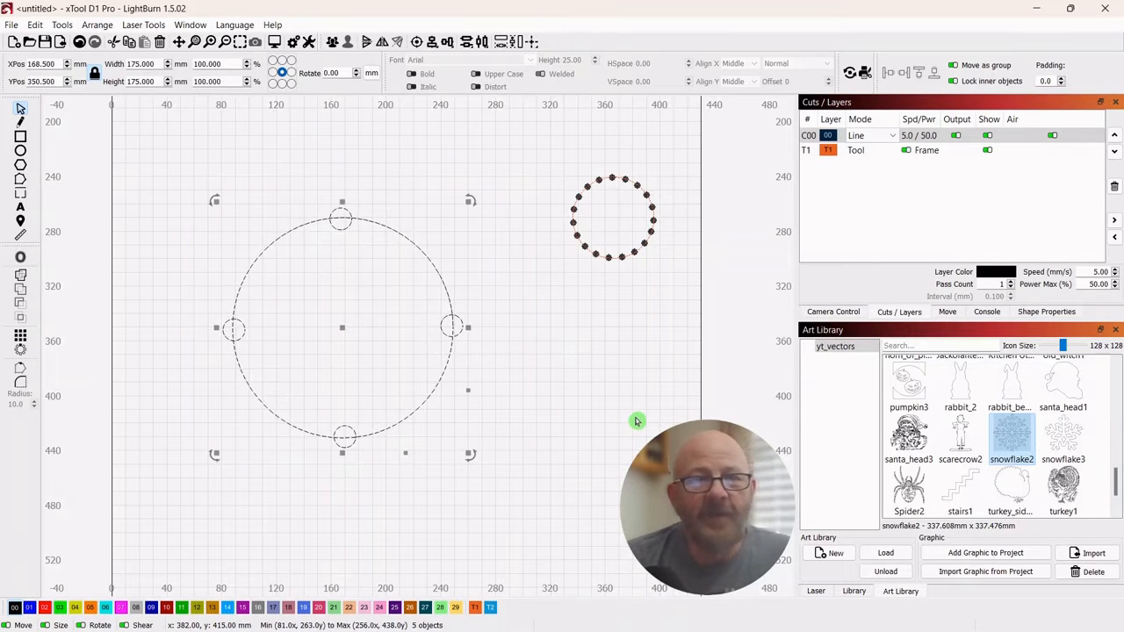
pyautogui.moveTo(470, 456); pyautogui.dragTo(521, 211)
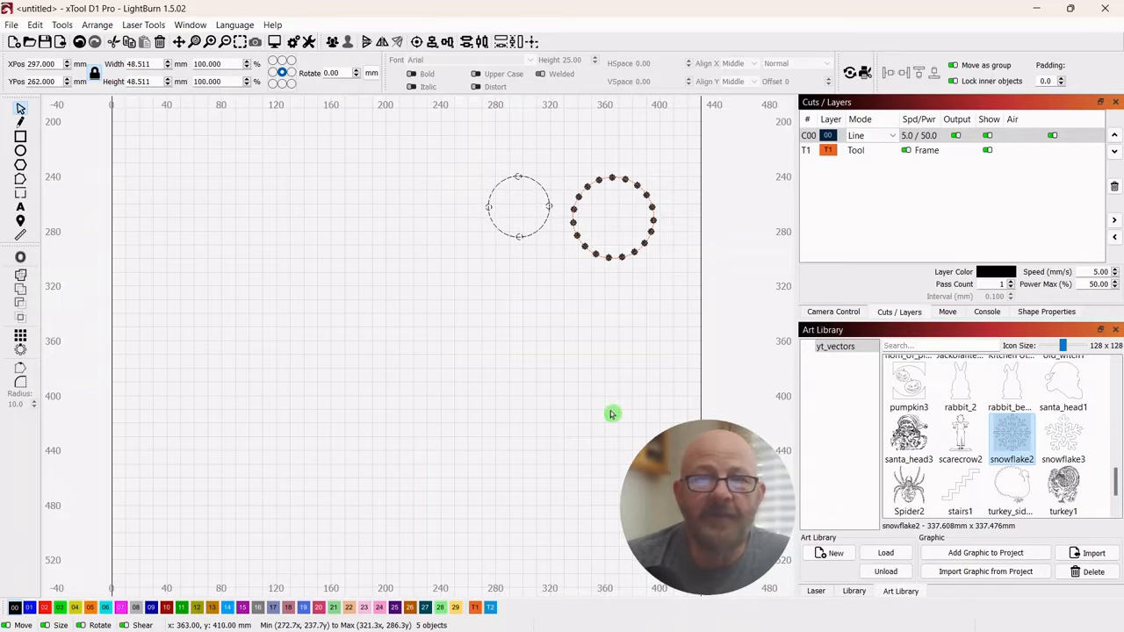
pyautogui.moveTo(651, 155); pyautogui.dragTo(509, 331)
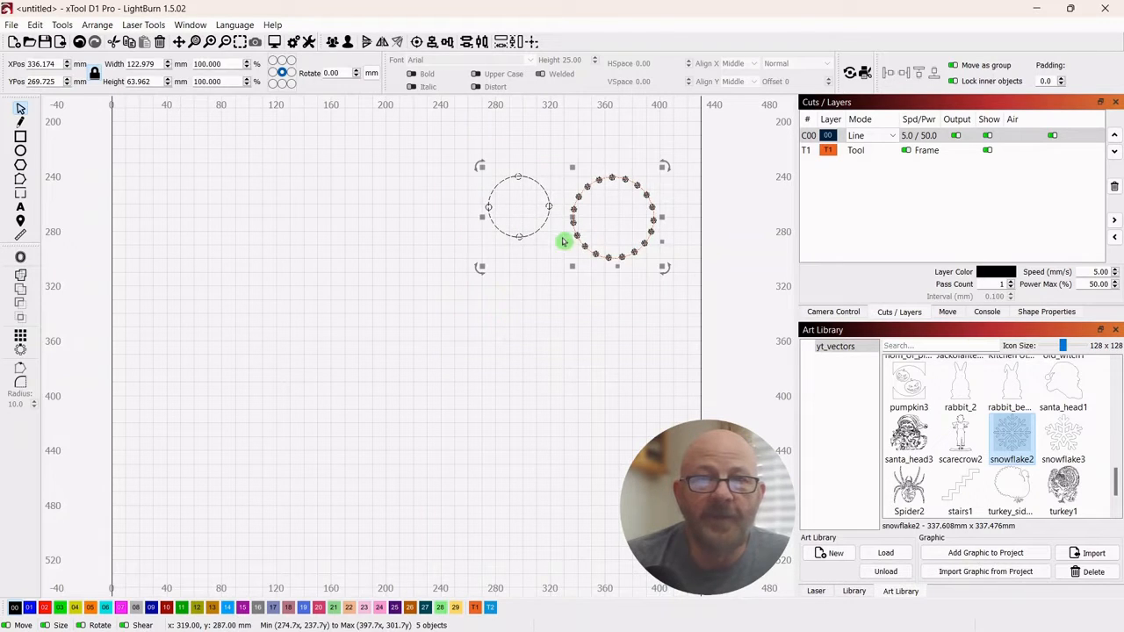
pyautogui.moveTo(571, 218); pyautogui.dragTo(599, 193)
pyautogui.hotkey('ctrl', 'z')
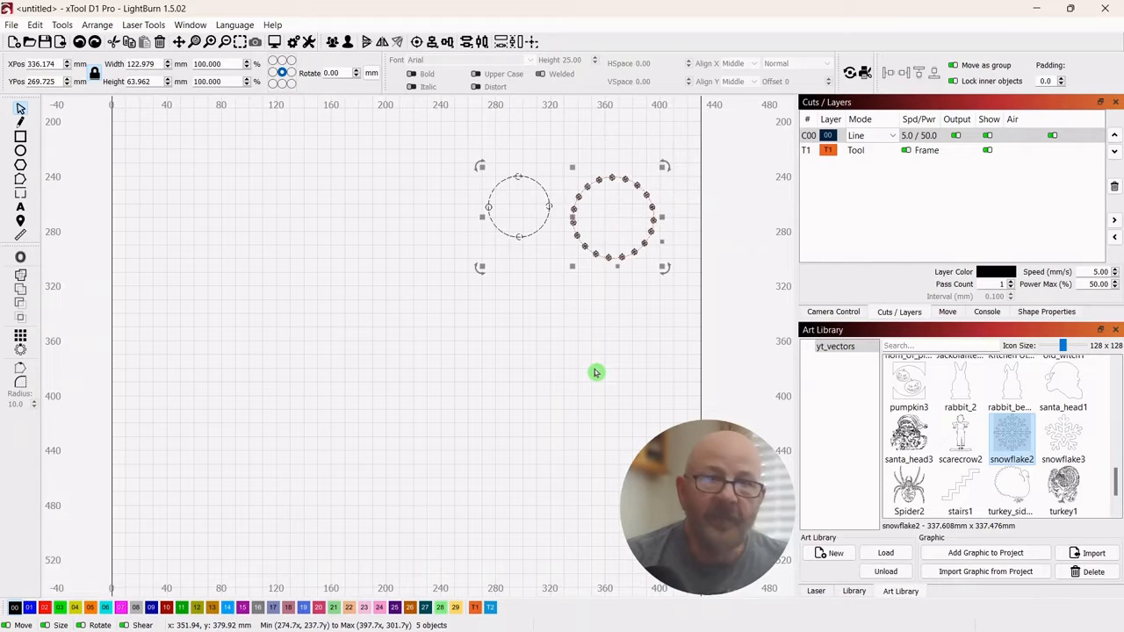
# - Group the circle path and its four small circles into one object
pyautogui.click(595, 373)
pyautogui.moveTo(558, 160); pyautogui.dragTo(478, 257)
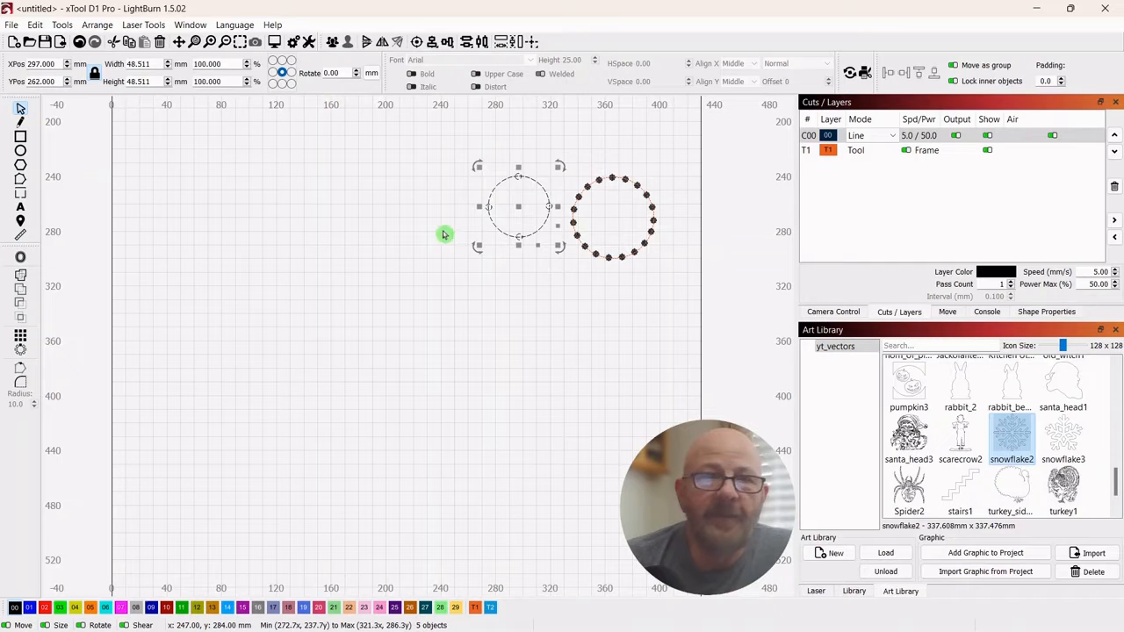
pyautogui.click(331, 43)
pyautogui.click(584, 357)
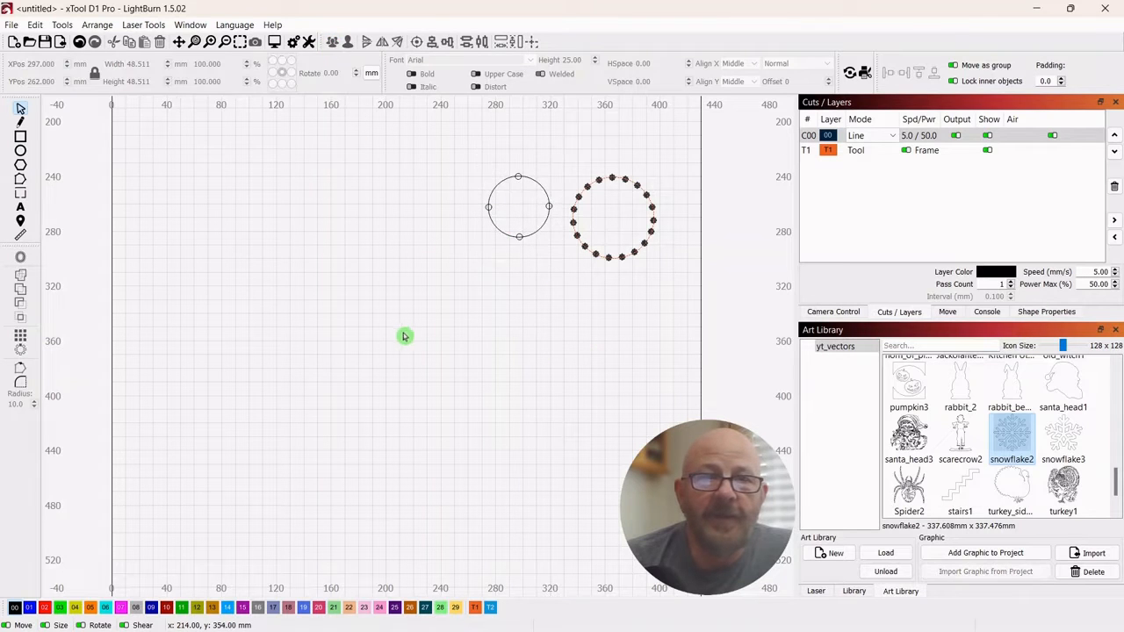
# - Draw a rectangle about 173 mm wide and 101 mm high centred near X 137.5, Y 261.5 mm
pyautogui.moveTo(402, 334); pyautogui.dragTo(387, 362)
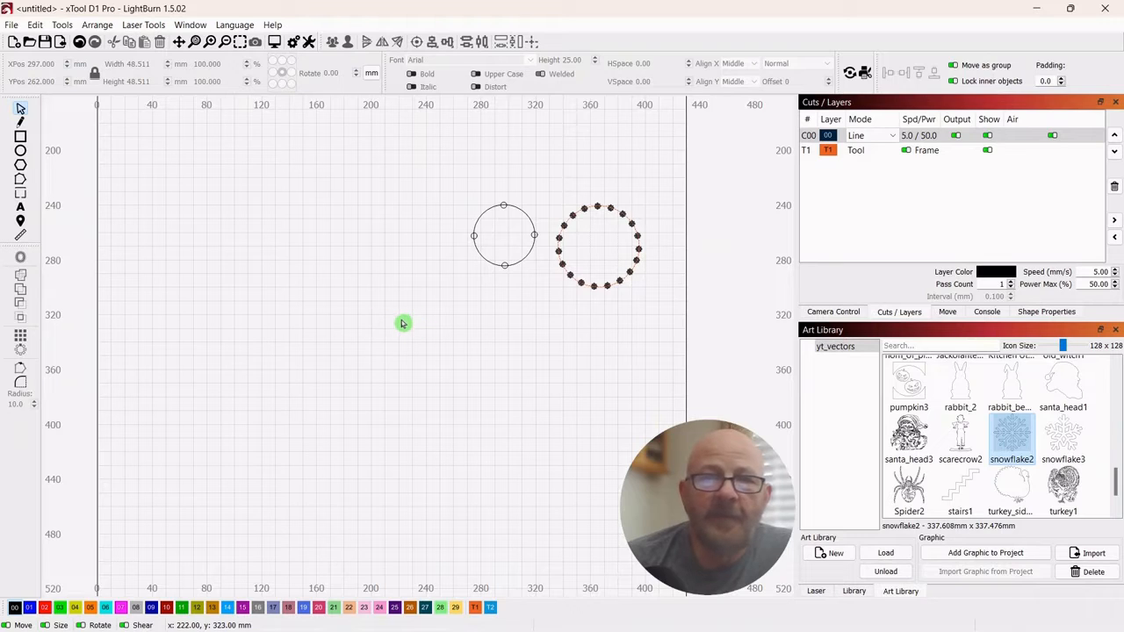
pyautogui.click(21, 137)
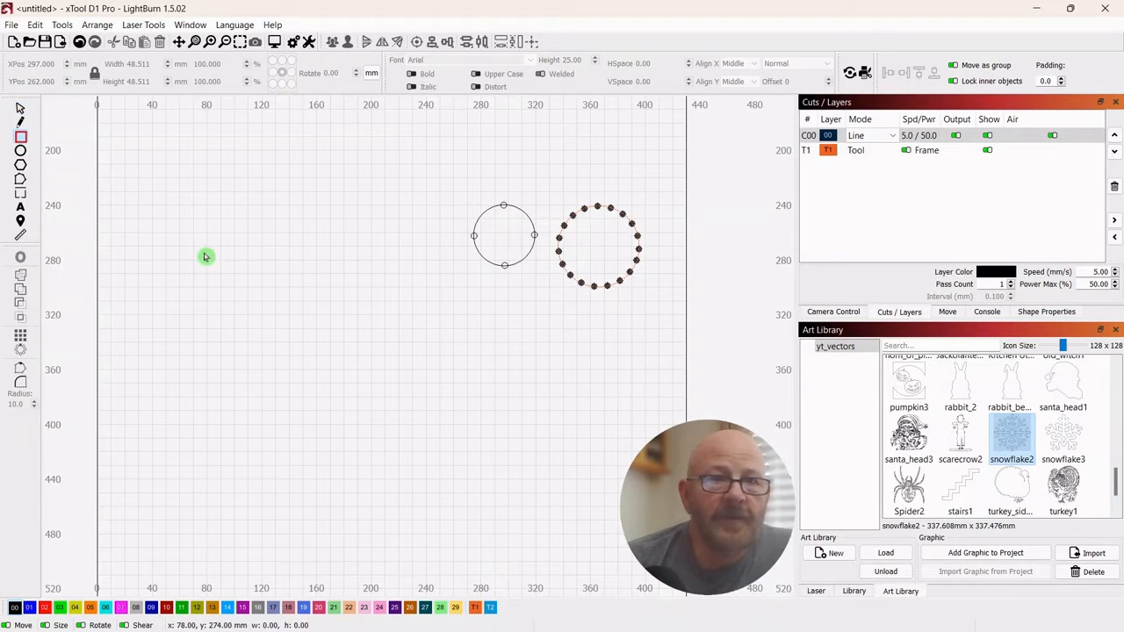
pyautogui.moveTo(168, 166); pyautogui.dragTo(405, 307)
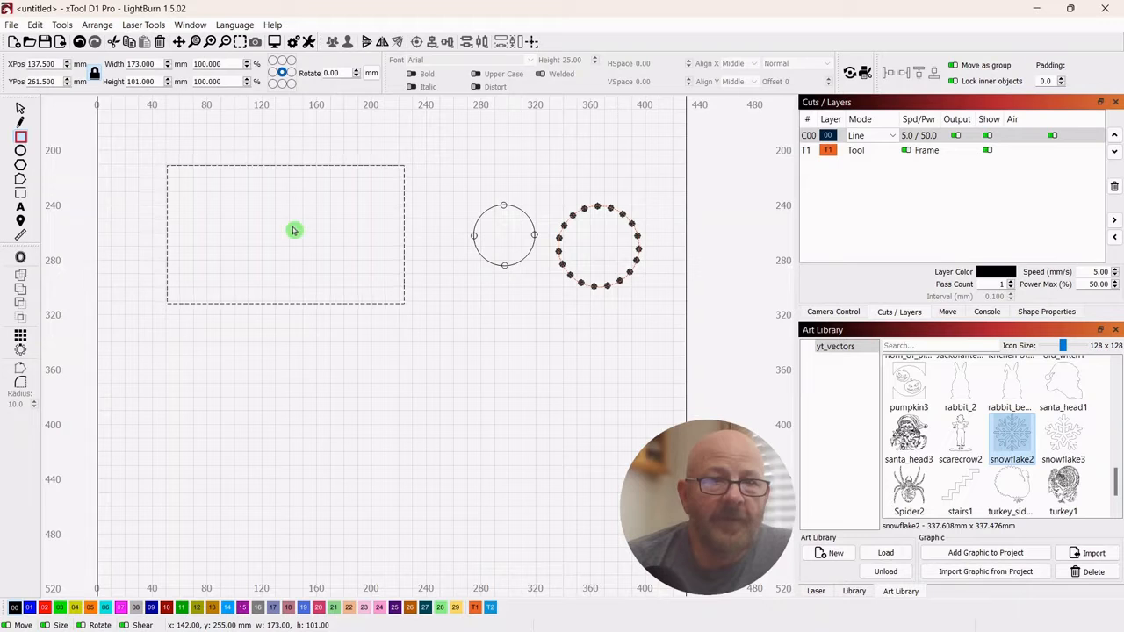
# - Offset the rectangle outward by 5 mm with the Corner corner style
pyautogui.click(20, 108)
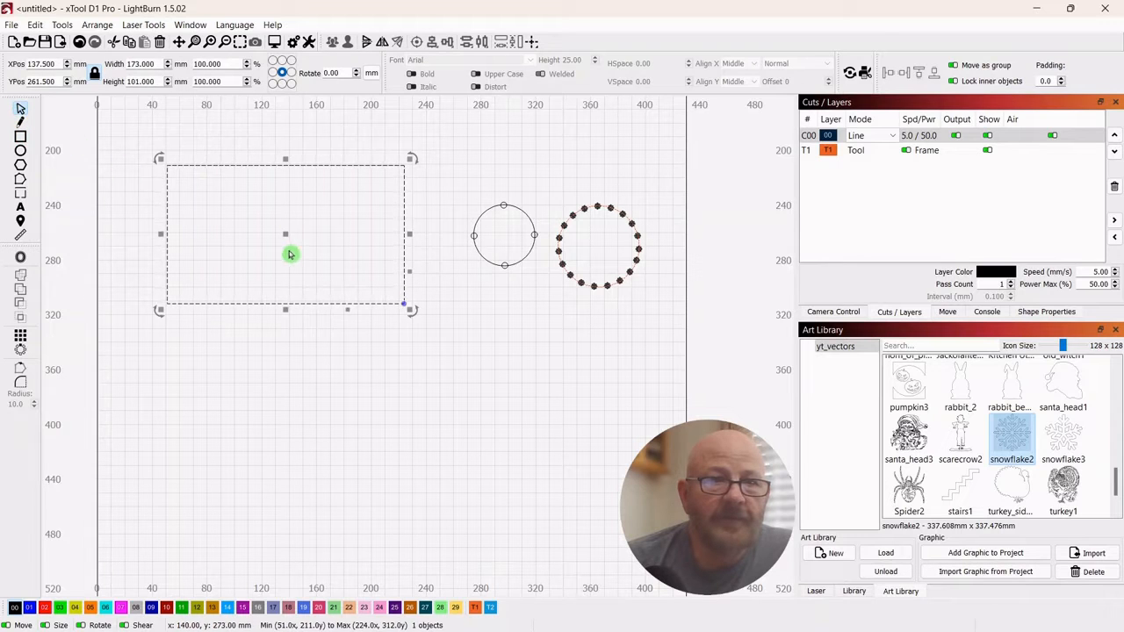
pyautogui.moveTo(285, 236); pyautogui.dragTo(304, 301)
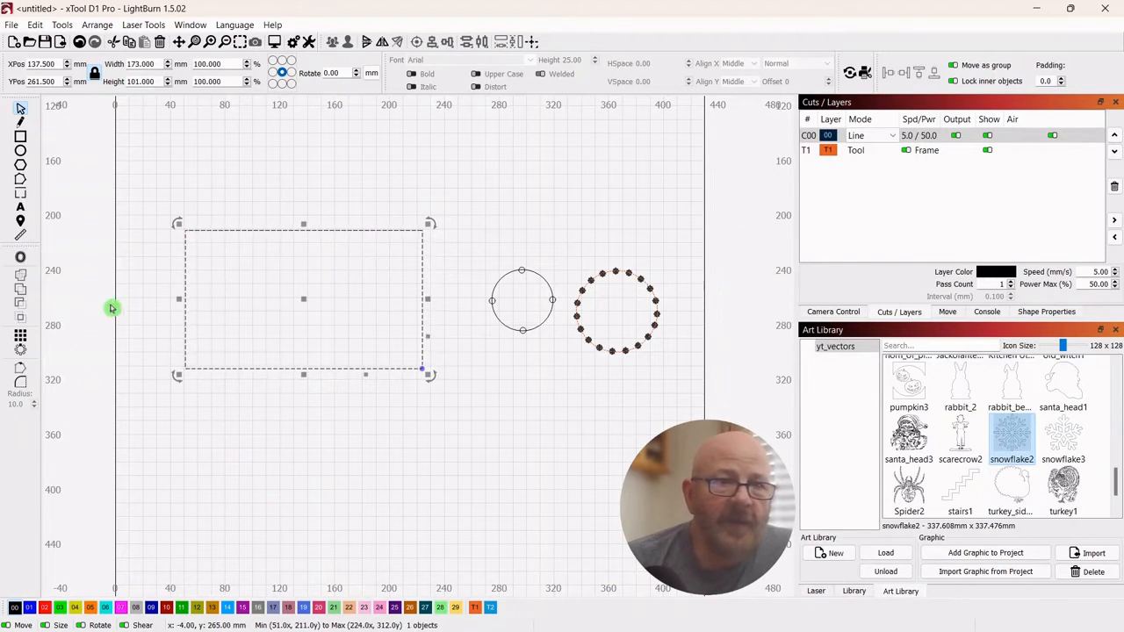
pyautogui.click(22, 261)
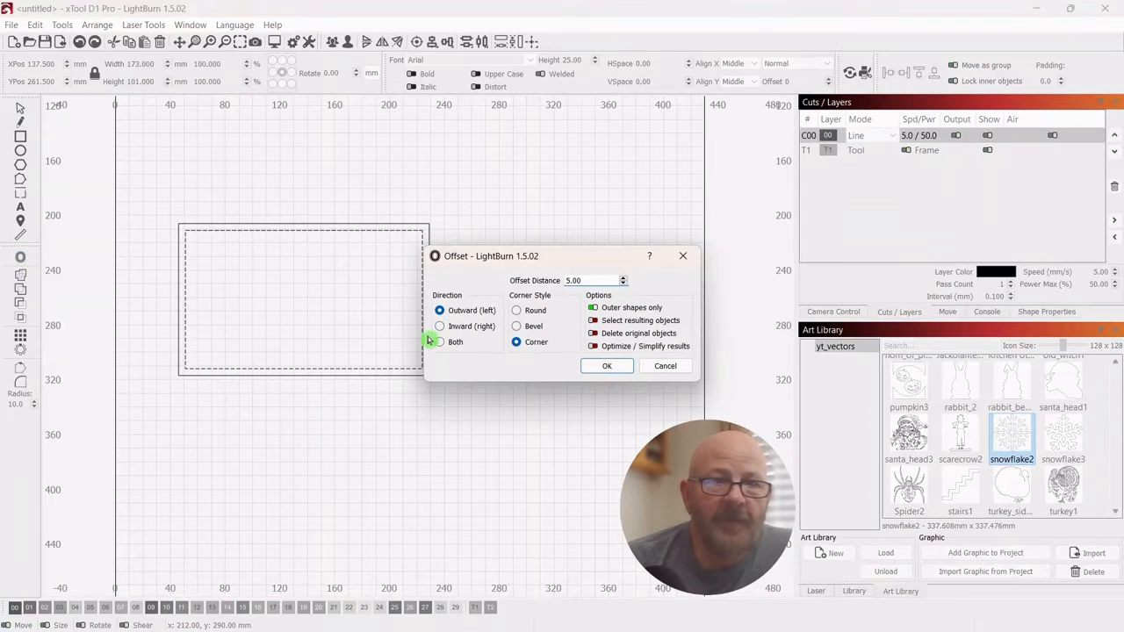
pyautogui.moveTo(581, 251); pyautogui.dragTo(603, 375)
pyautogui.click(462, 427)
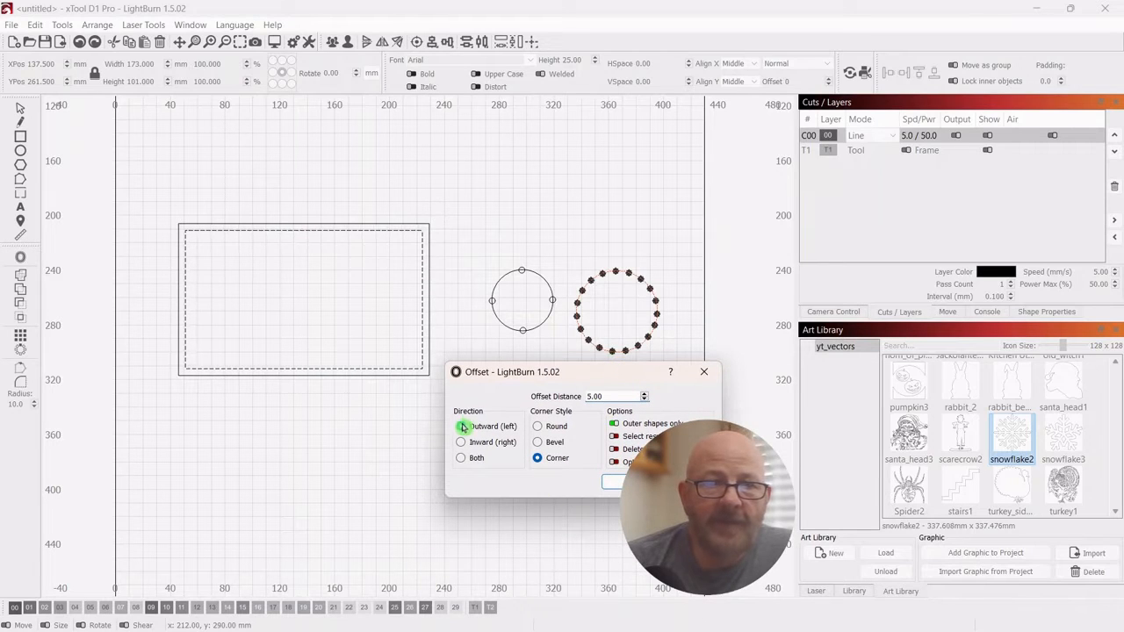
pyautogui.click(577, 397)
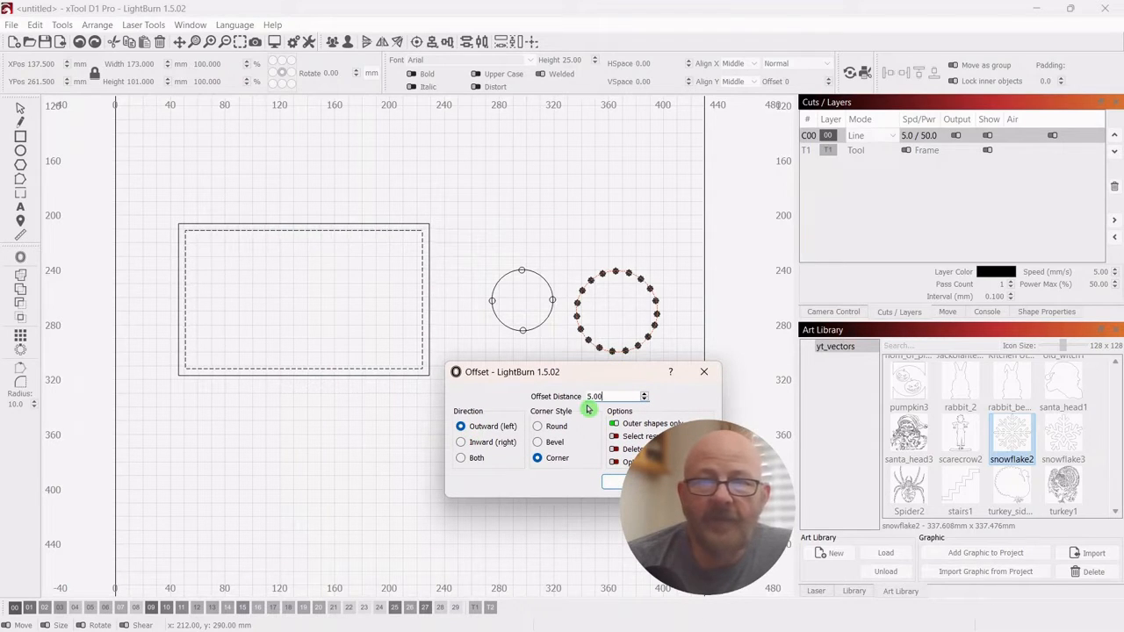
pyautogui.click(619, 482)
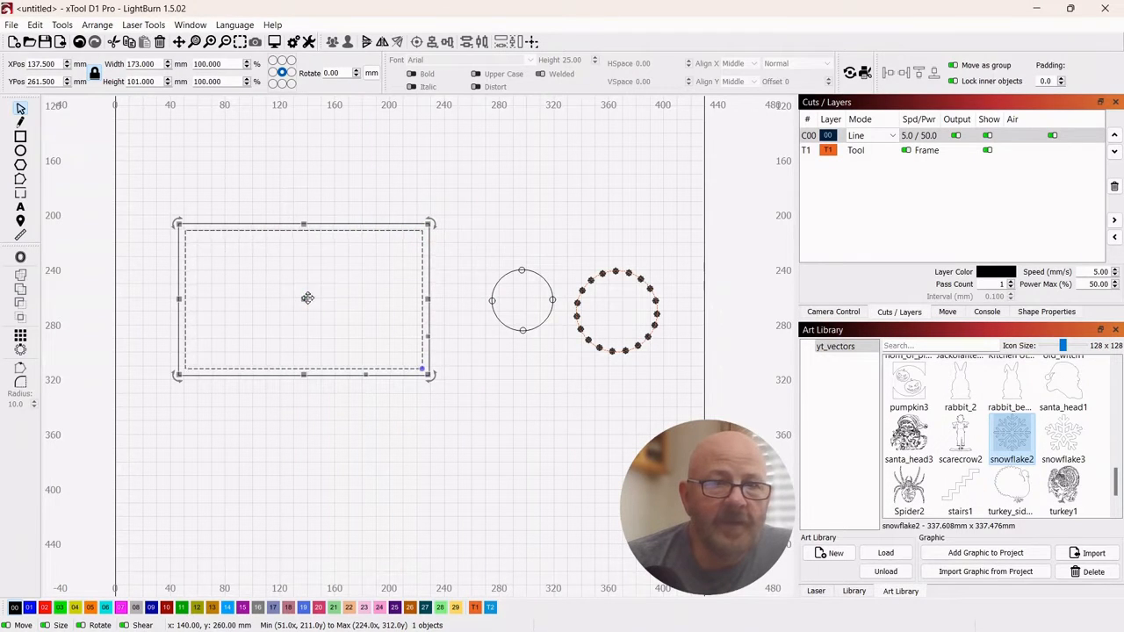
# - Assign the inner rectangle to tool layer T1 and convert it to a path
pyautogui.moveTo(307, 297); pyautogui.dragTo(337, 249)
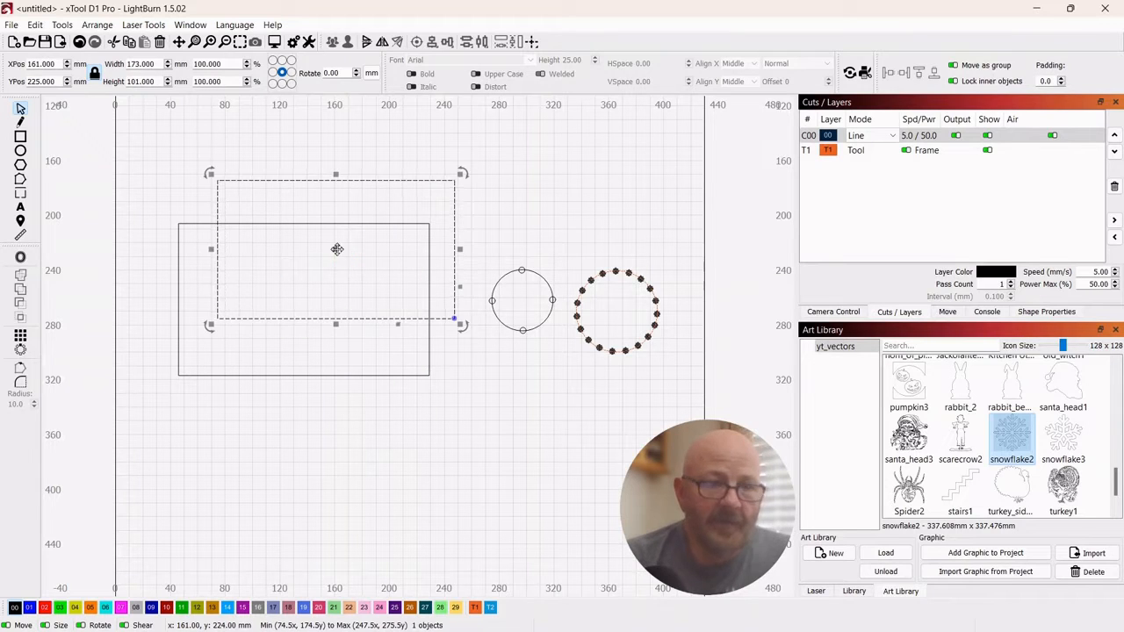
pyautogui.hotkey('ctrl', 'z')
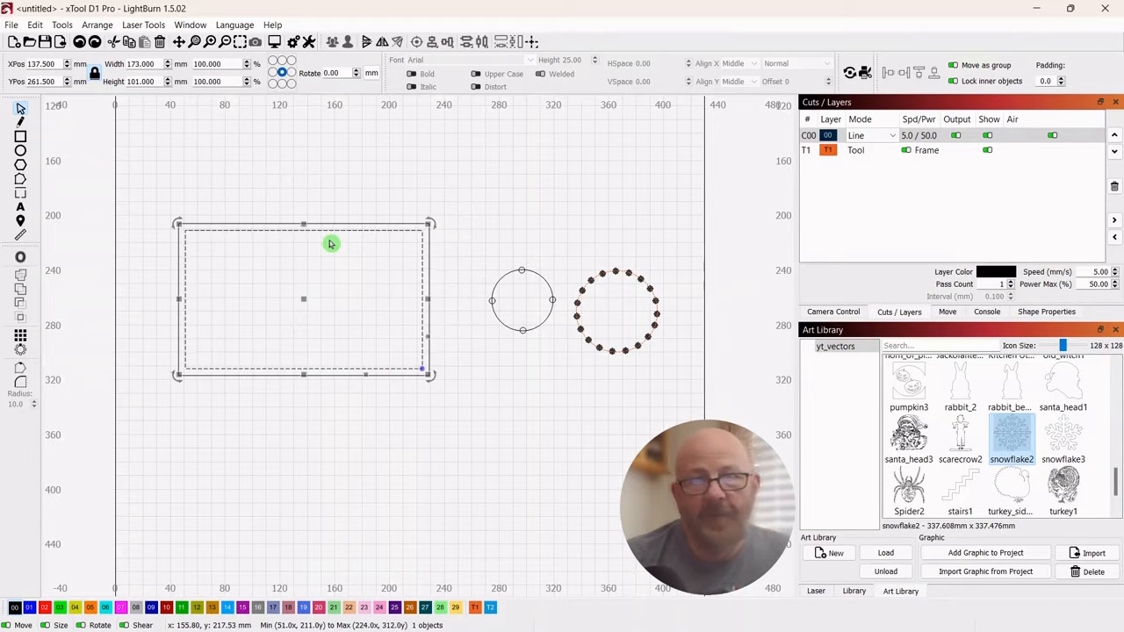
pyautogui.click(477, 610)
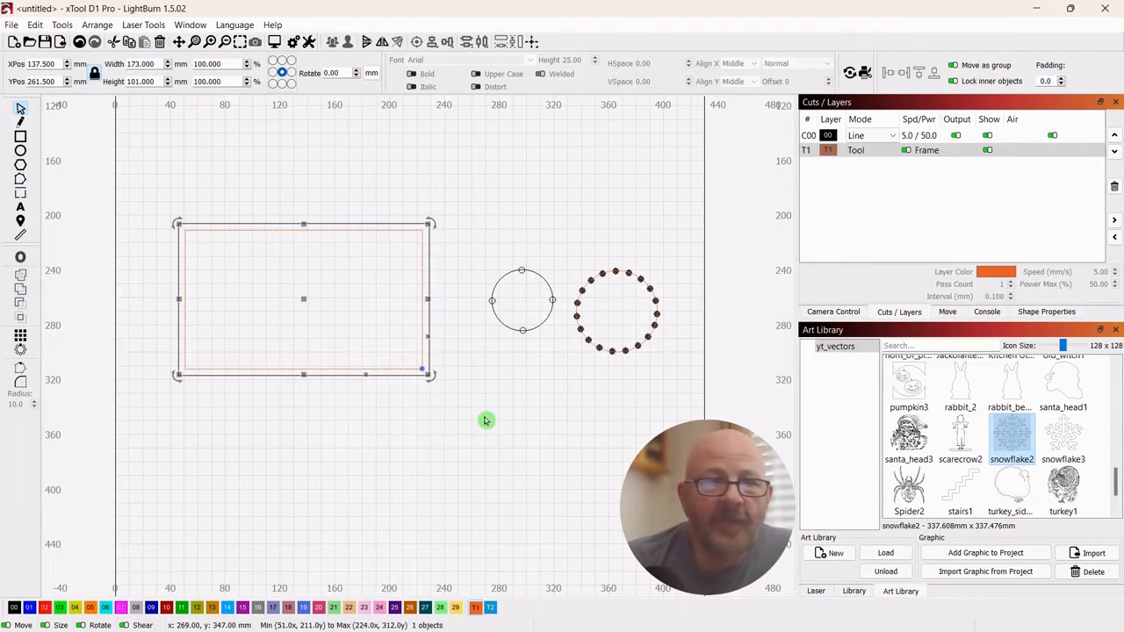
pyautogui.rightClick(306, 301)
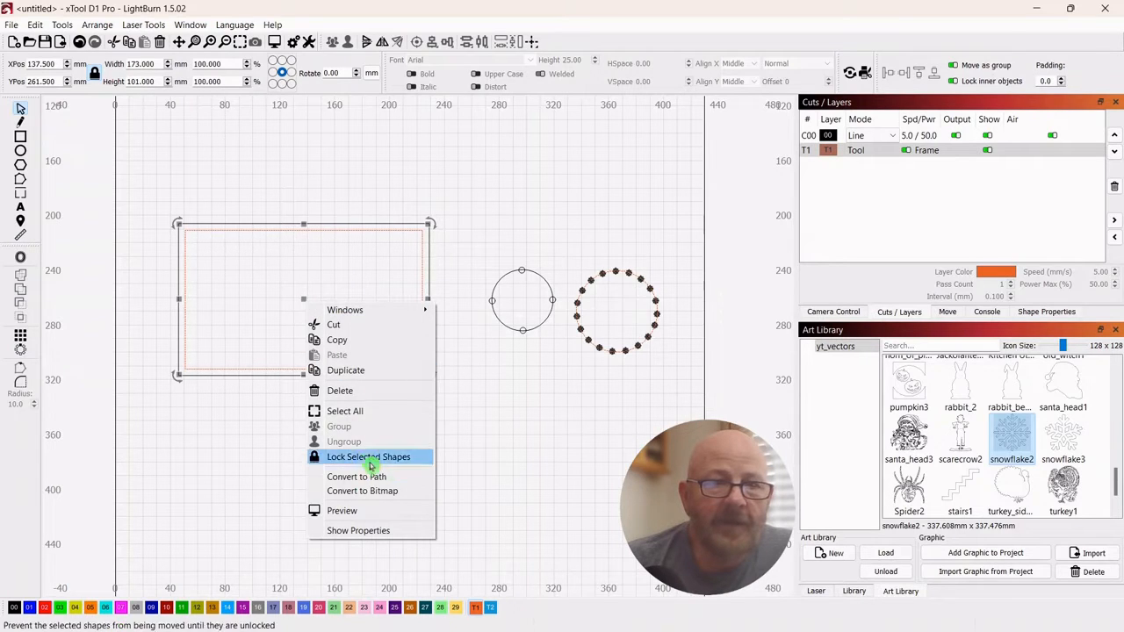
pyautogui.click(356, 477)
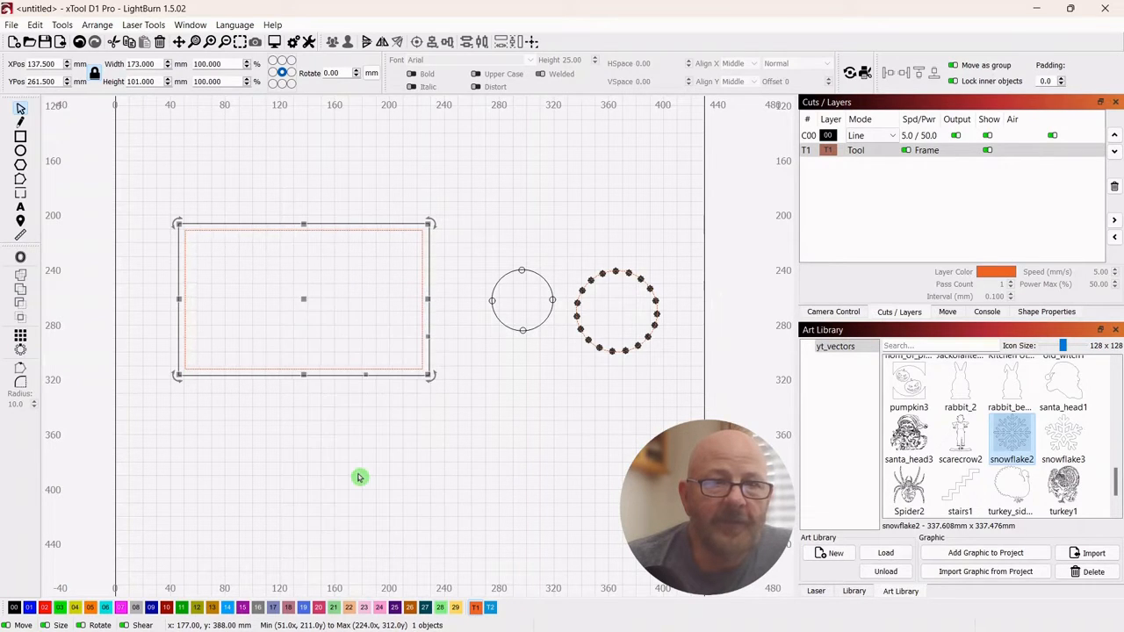
# - Check where the inner rectangle's path starts and its direction using the start point editing tool
pyautogui.click(21, 370)
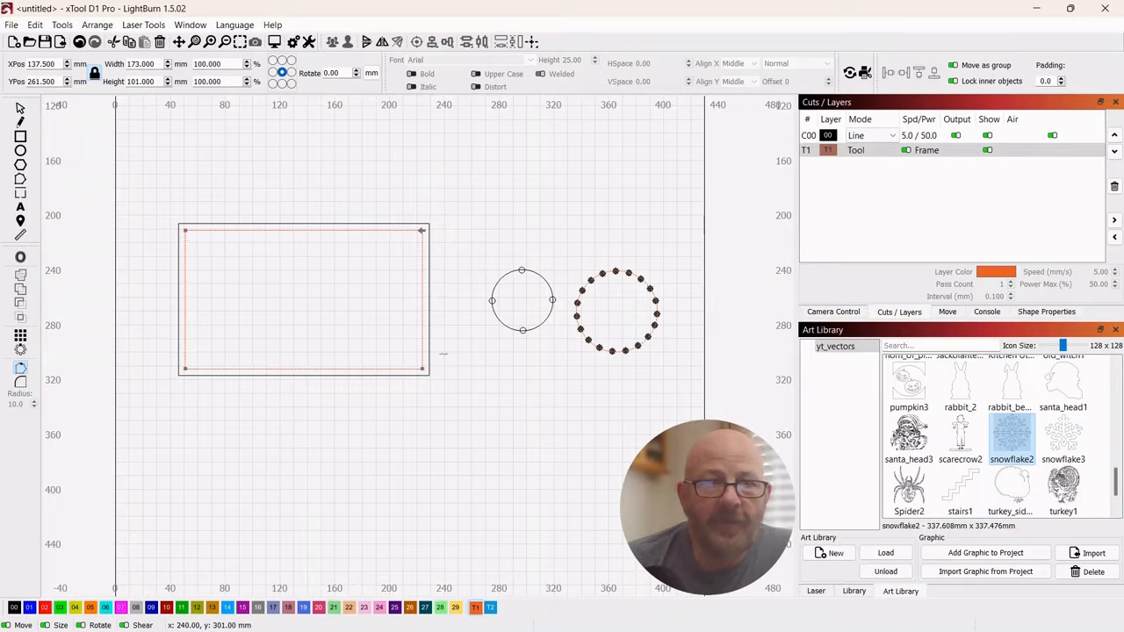
pyautogui.scroll(4, 507, 371)
pyautogui.moveTo(483, 349); pyautogui.dragTo(630, 437)
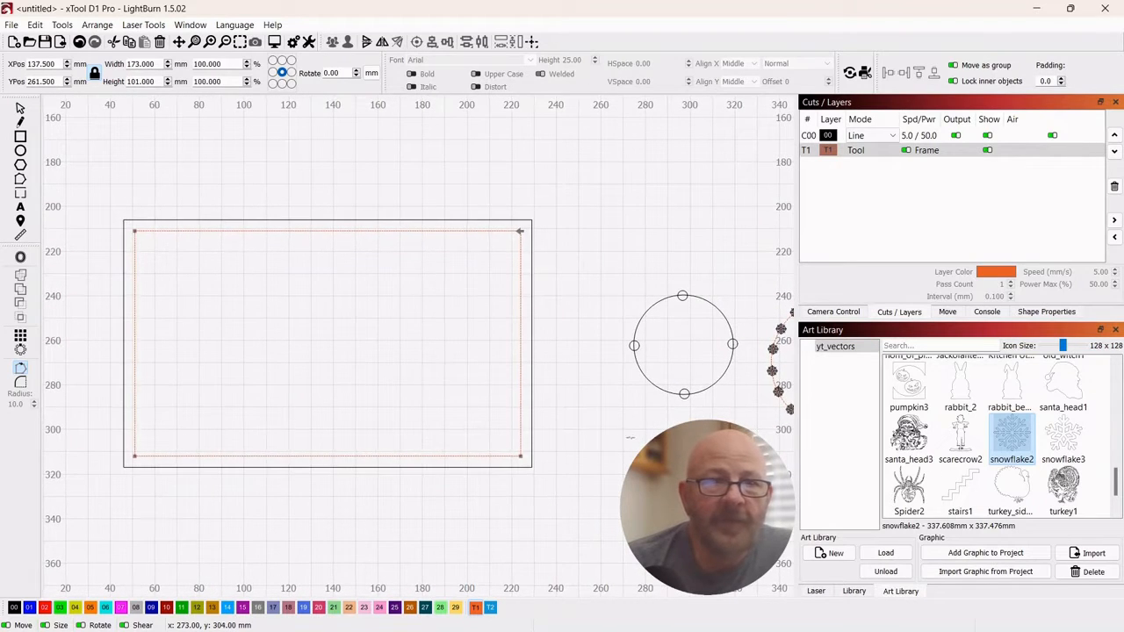
pyautogui.click(21, 110)
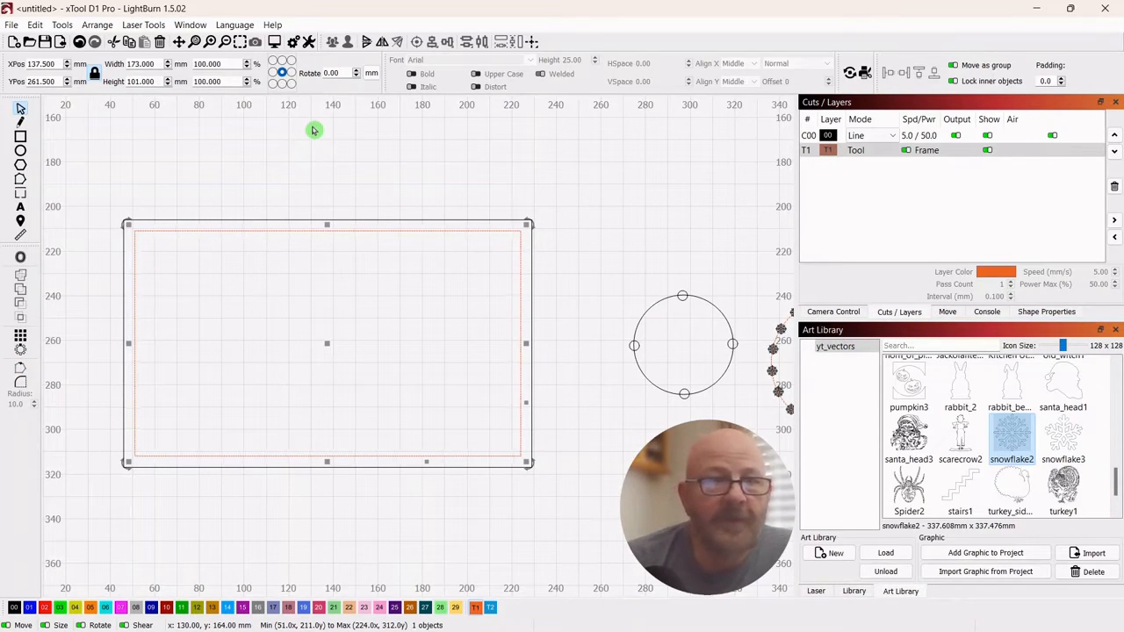
# - Draw a circle about 6 mm in diameter on layer 00 and centre it on the inner path's start corner, at X 224, Y 211 mm
pyautogui.click(20, 151)
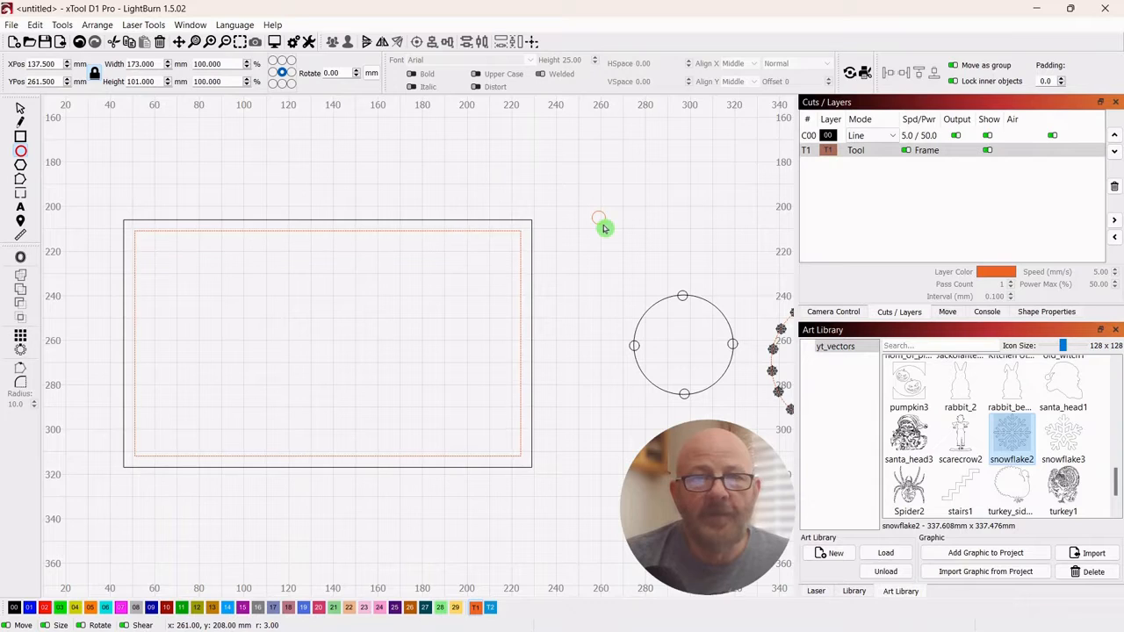
pyautogui.moveTo(603, 228); pyautogui.dragTo(605, 222)
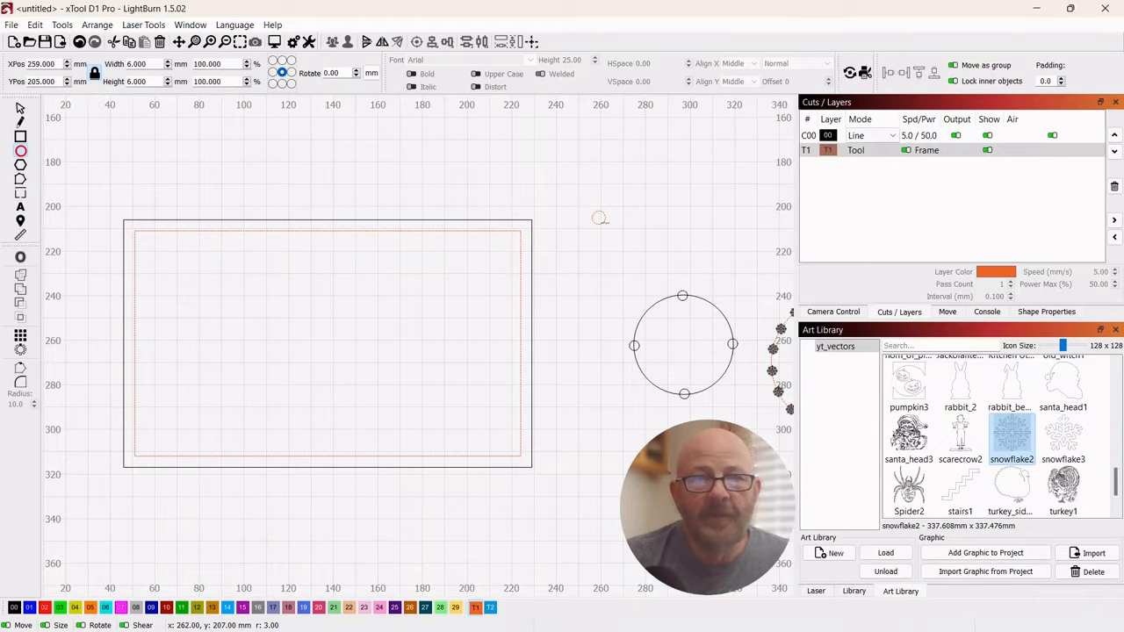
pyautogui.click(22, 110)
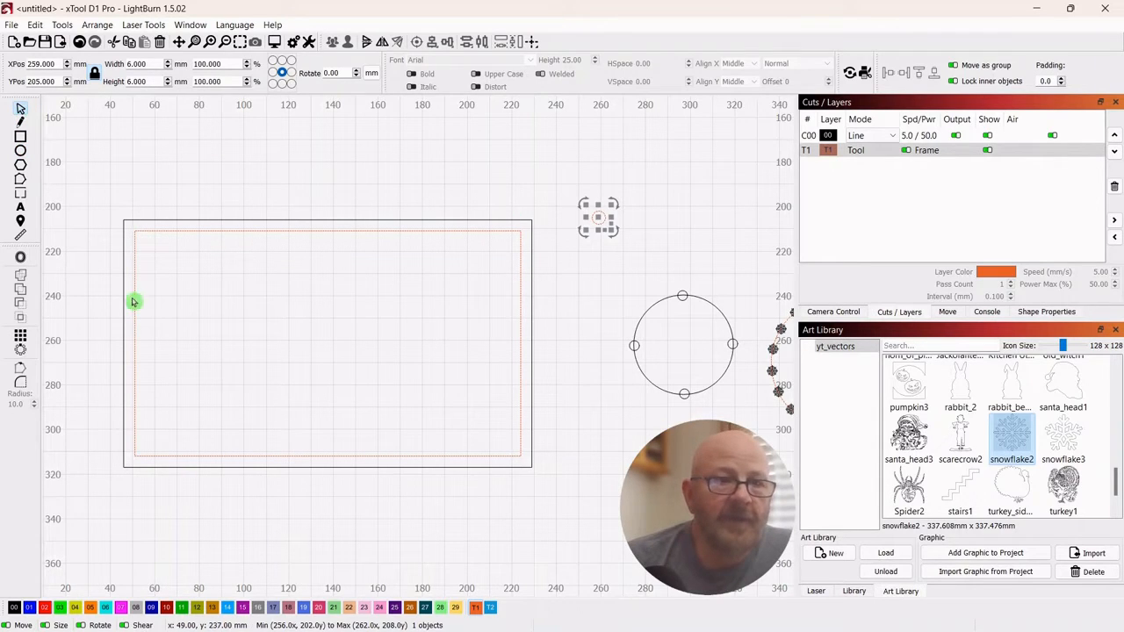
pyautogui.click(14, 608)
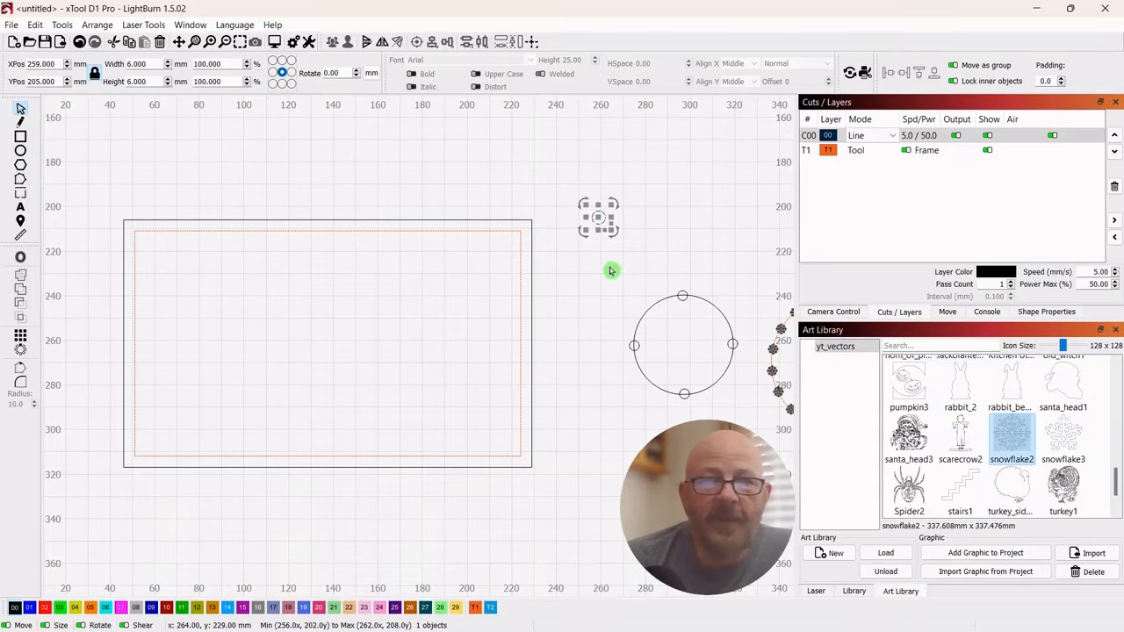
pyautogui.moveTo(597, 218); pyautogui.dragTo(521, 230)
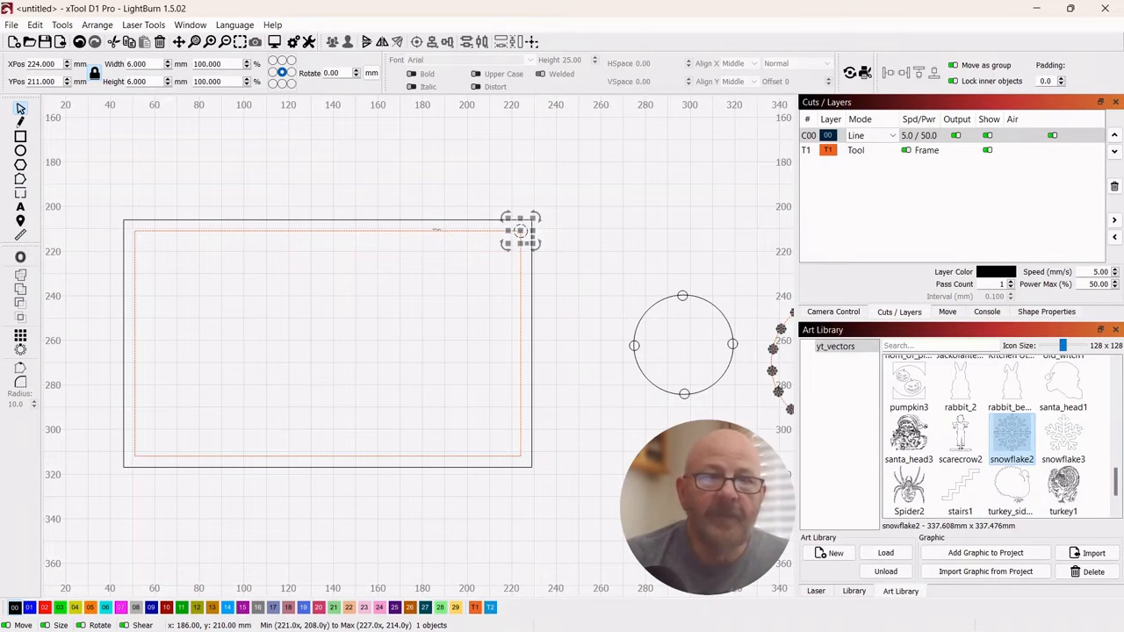
# - Distribute the small circle along the inner rectangle path with Copy Along Path, using 32 as the number of copies
pyautogui.keyDown('shift'); pyautogui.click(436, 230); pyautogui.keyUp('shift')
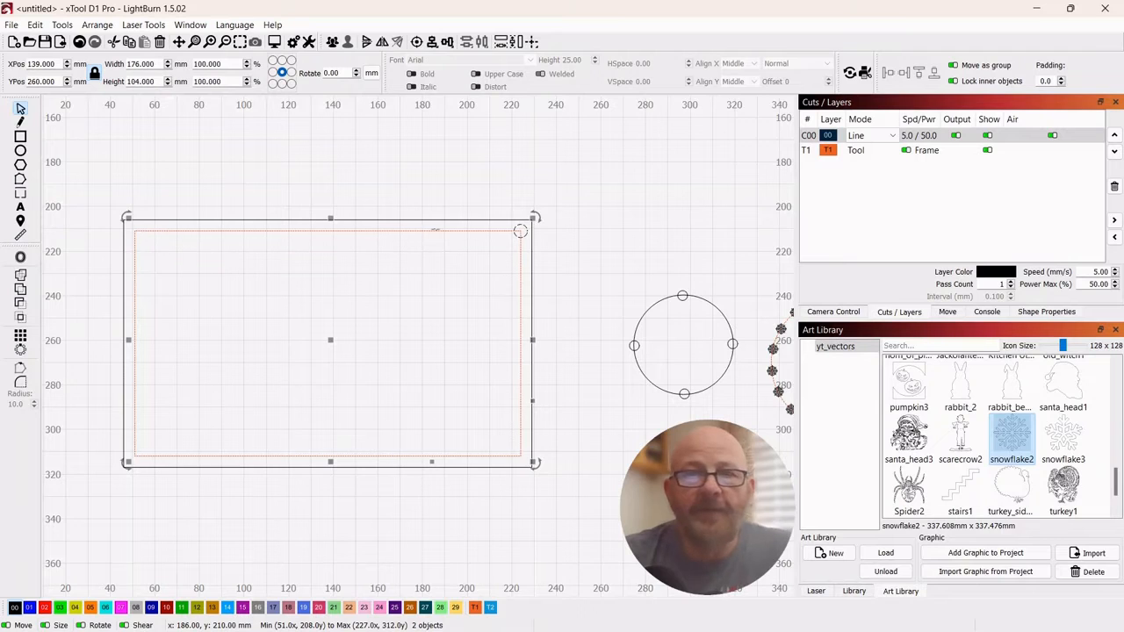
pyautogui.click(96, 25)
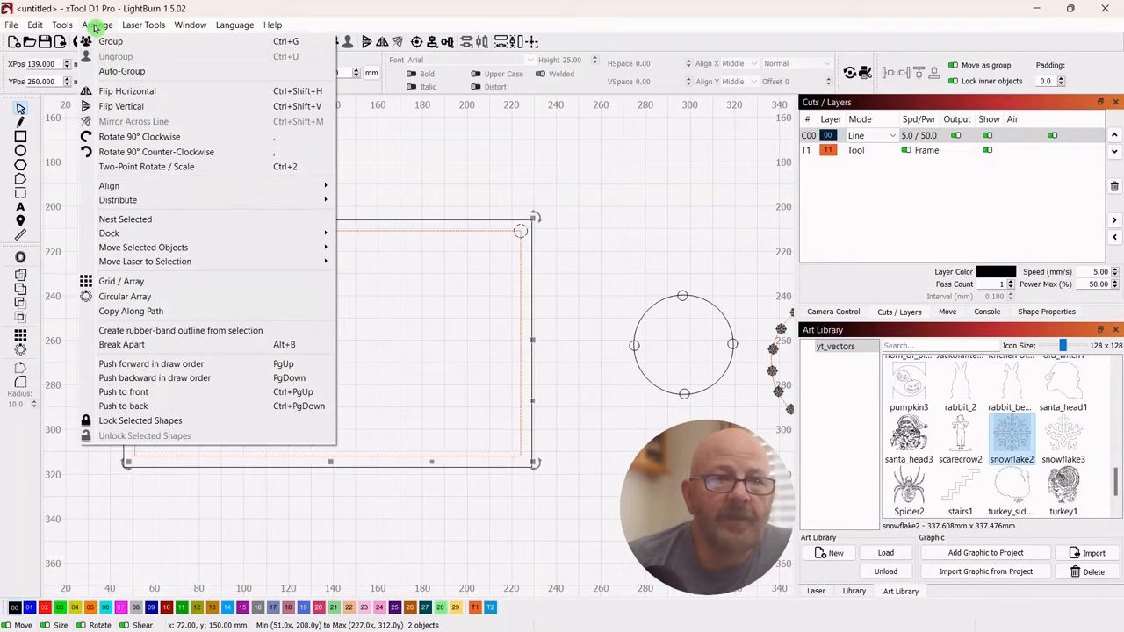
pyautogui.click(125, 314)
pyautogui.moveTo(537, 283); pyautogui.dragTo(619, 172)
pyautogui.click(715, 207)
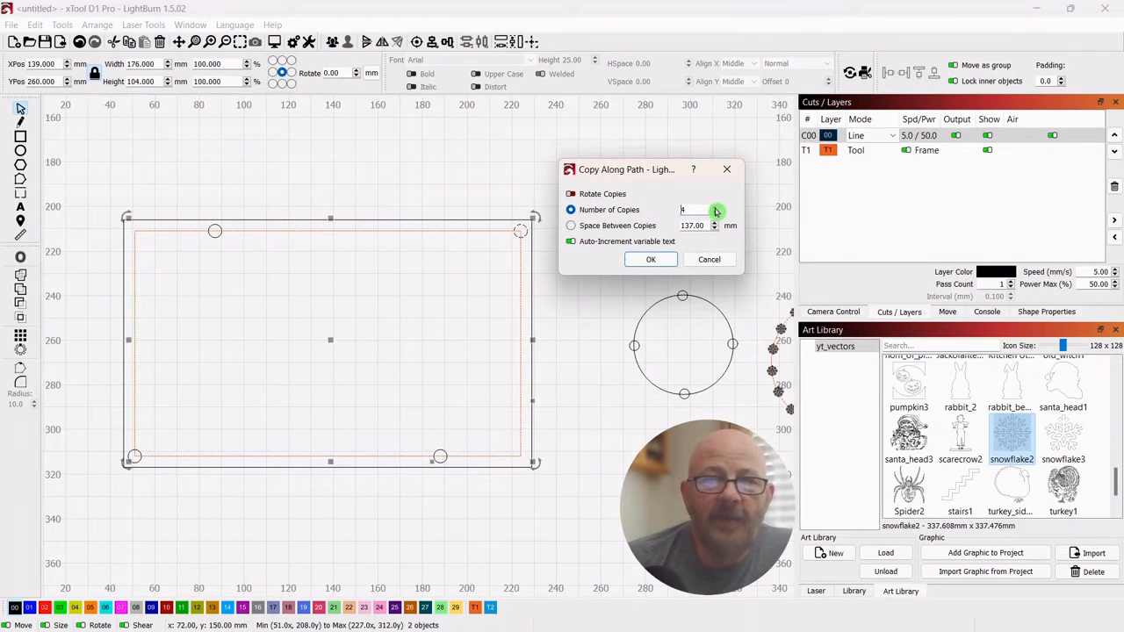
pyautogui.click(715, 207)
pyautogui.click(715, 207)
pyautogui.click(716, 207)
pyautogui.click(716, 207)
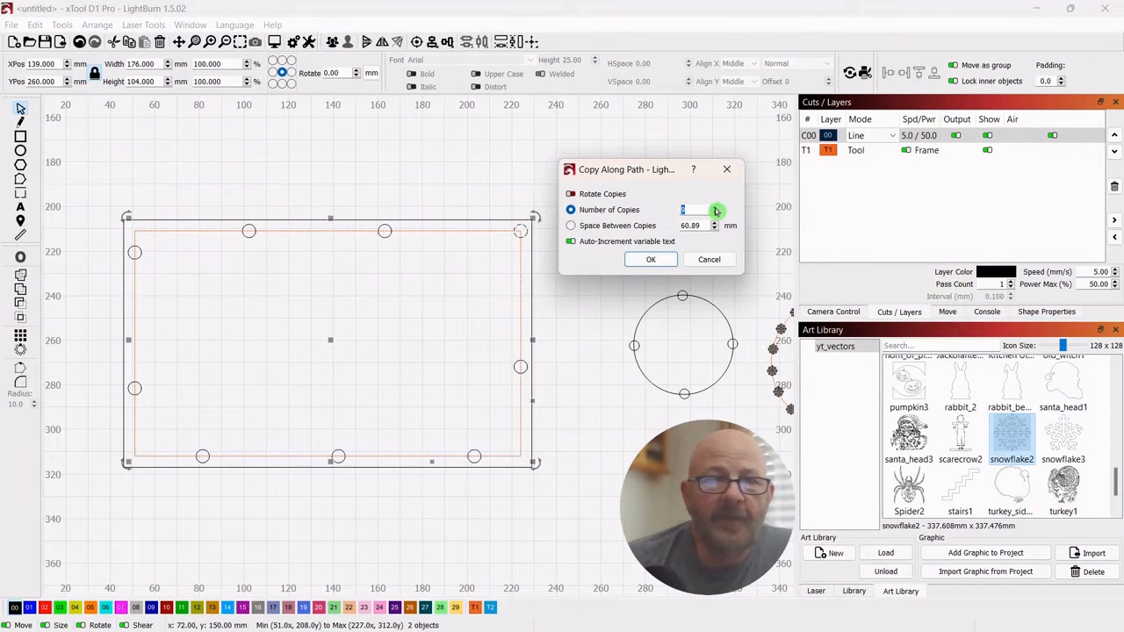
pyautogui.click(715, 207)
pyautogui.click(715, 208)
pyautogui.click(716, 208)
pyautogui.click(716, 208)
pyautogui.click(715, 208)
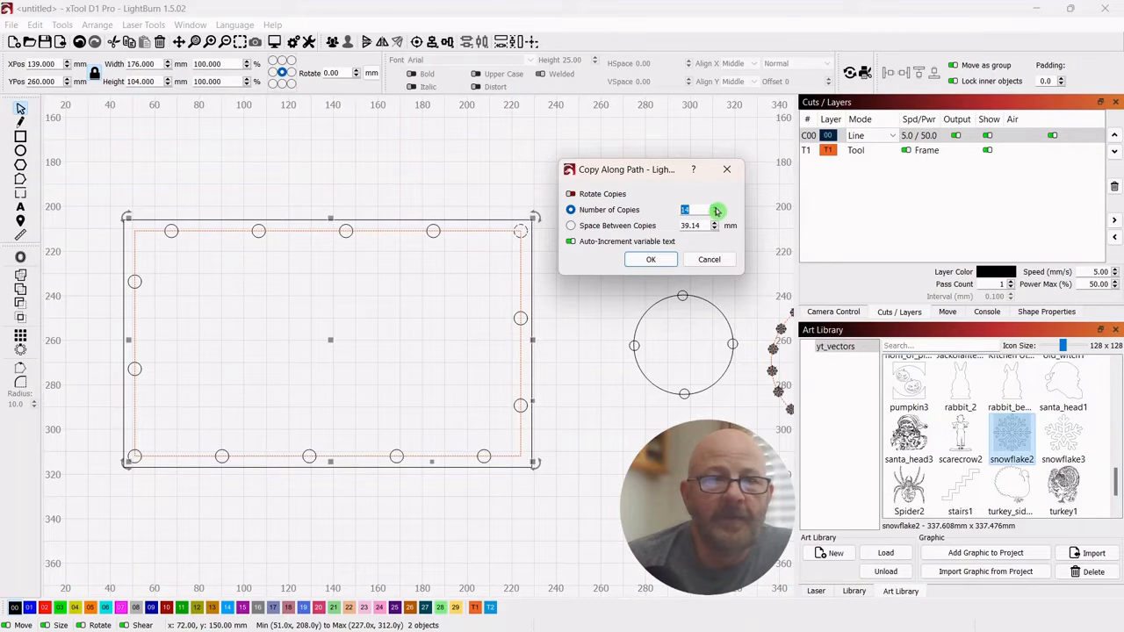
pyautogui.click(716, 208)
pyautogui.click(715, 208)
pyautogui.click(716, 208)
pyautogui.click(715, 208)
pyautogui.click(715, 208)
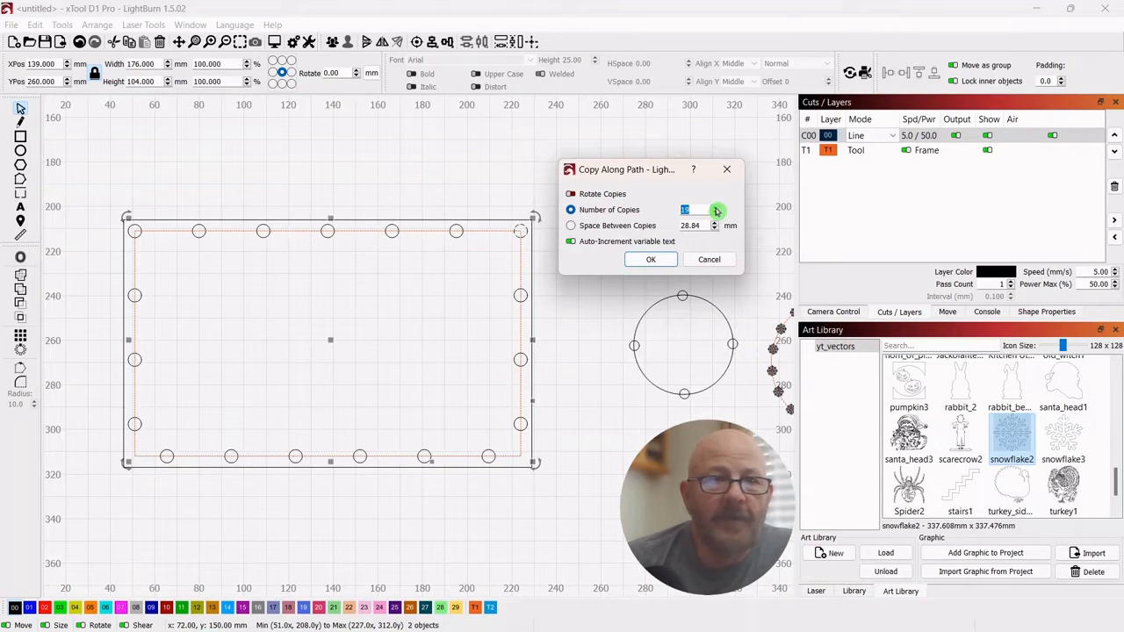
pyautogui.click(715, 208)
pyautogui.click(715, 209)
pyautogui.click(715, 208)
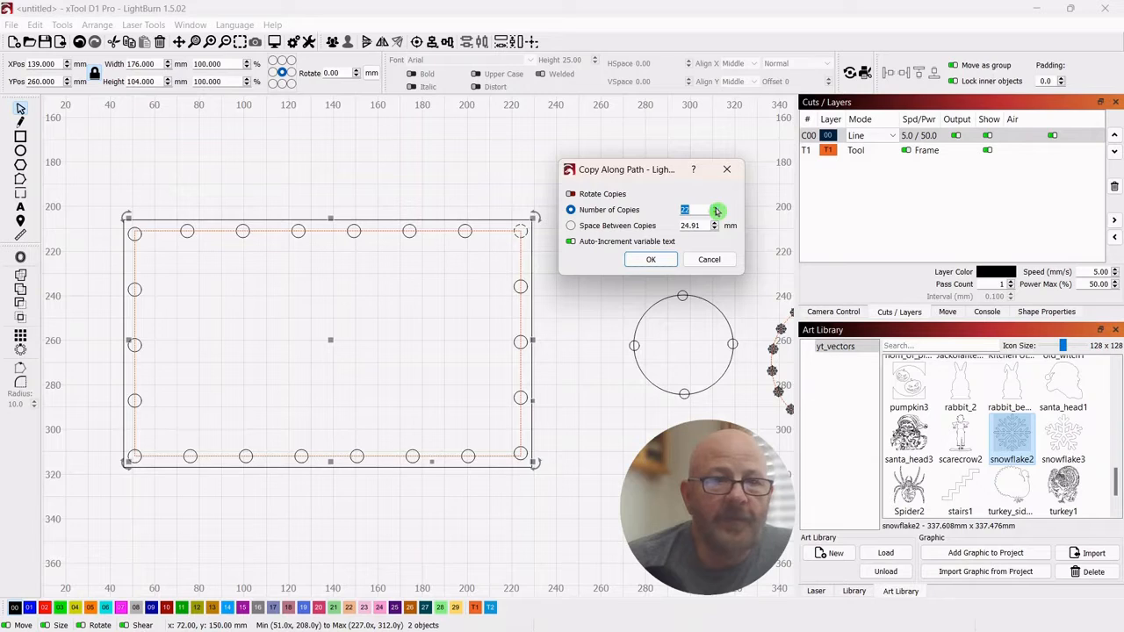
pyautogui.click(717, 210)
pyautogui.click(716, 210)
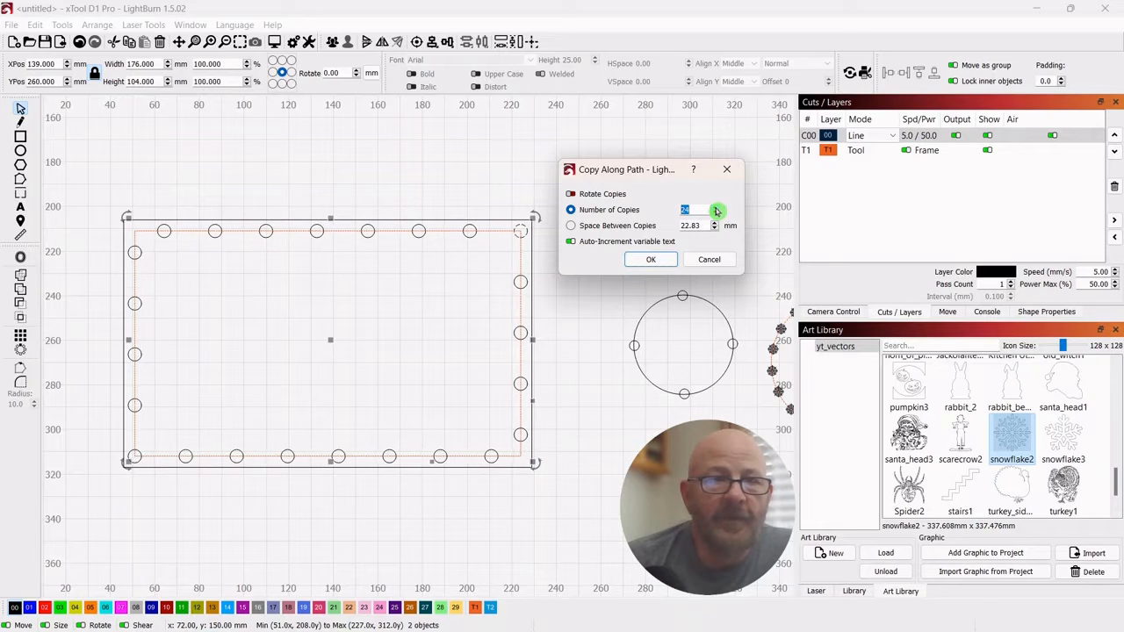
pyautogui.click(716, 211)
pyautogui.click(717, 211)
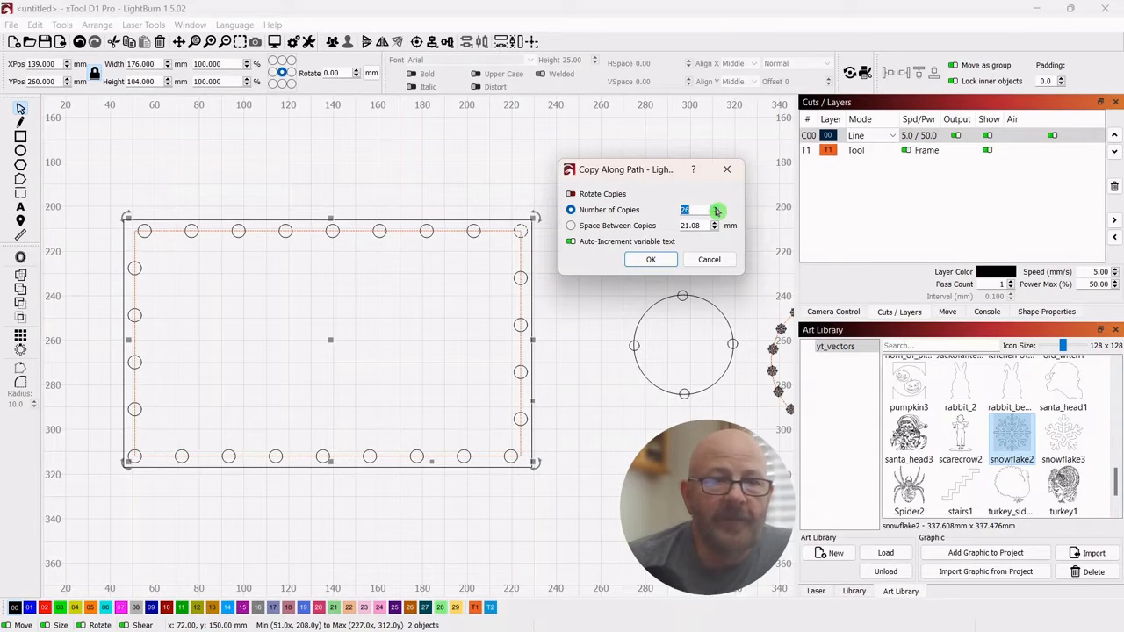
pyautogui.click(716, 211)
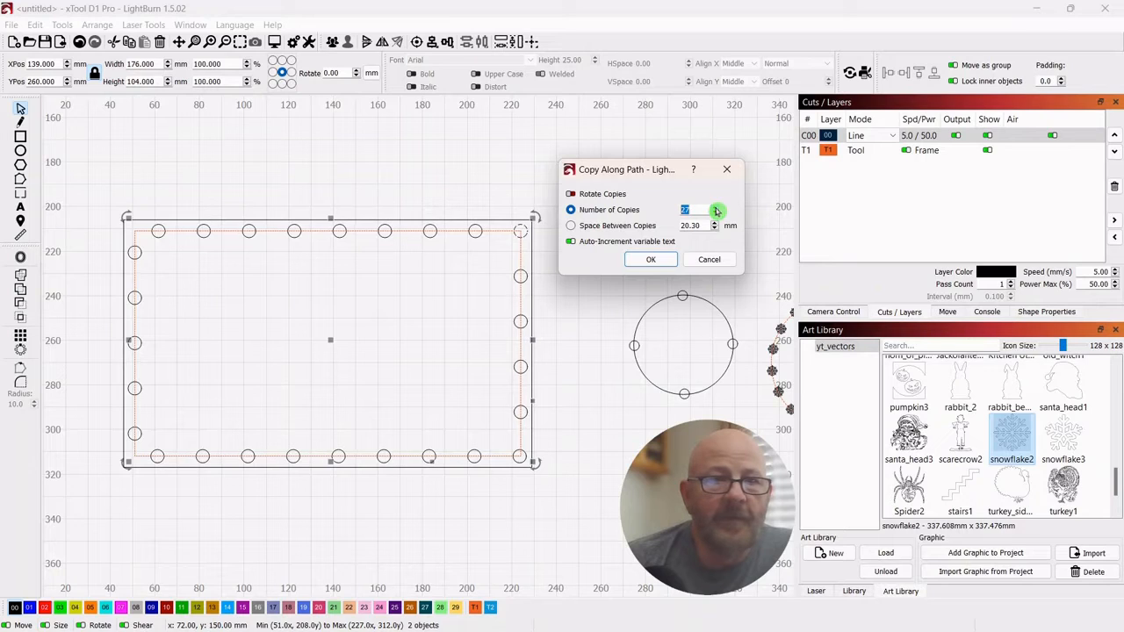
pyautogui.click(716, 211)
pyautogui.click(716, 211)
pyautogui.click(717, 210)
pyautogui.click(716, 210)
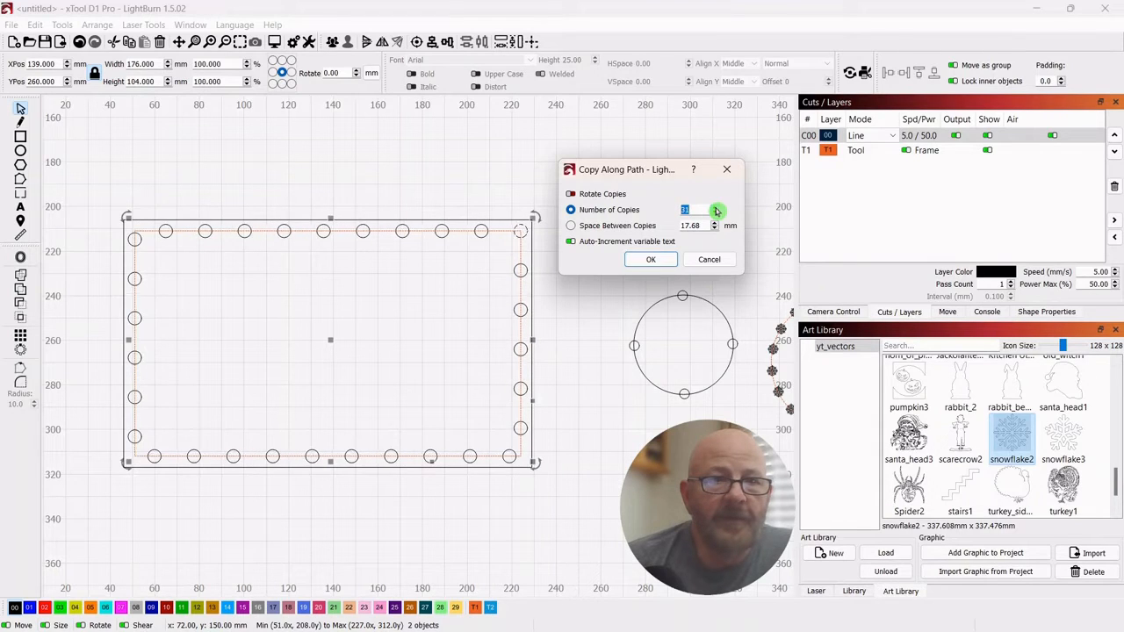
pyautogui.click(716, 210)
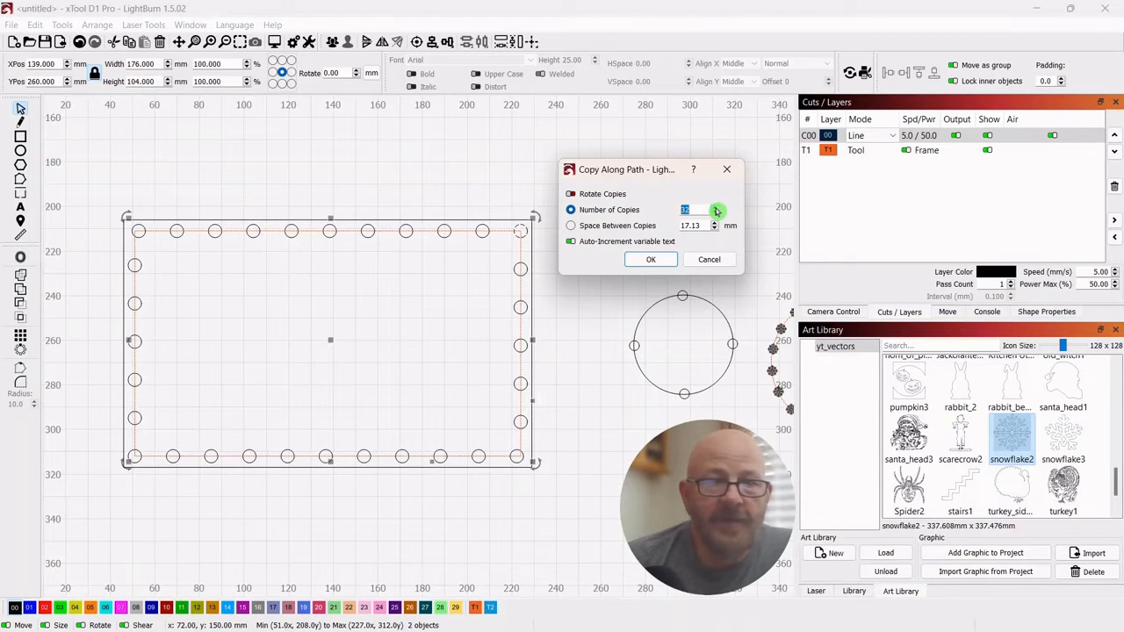
pyautogui.click(651, 268)
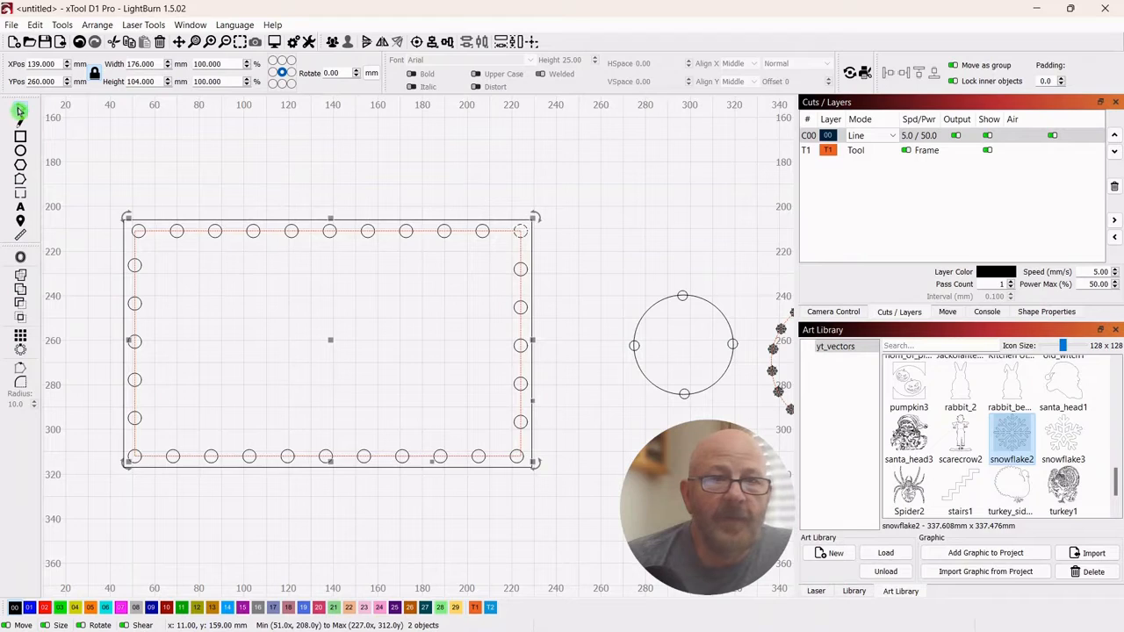
# - Group the two rectangles and all their small circles into one object, then deselect it
pyautogui.click(604, 250)
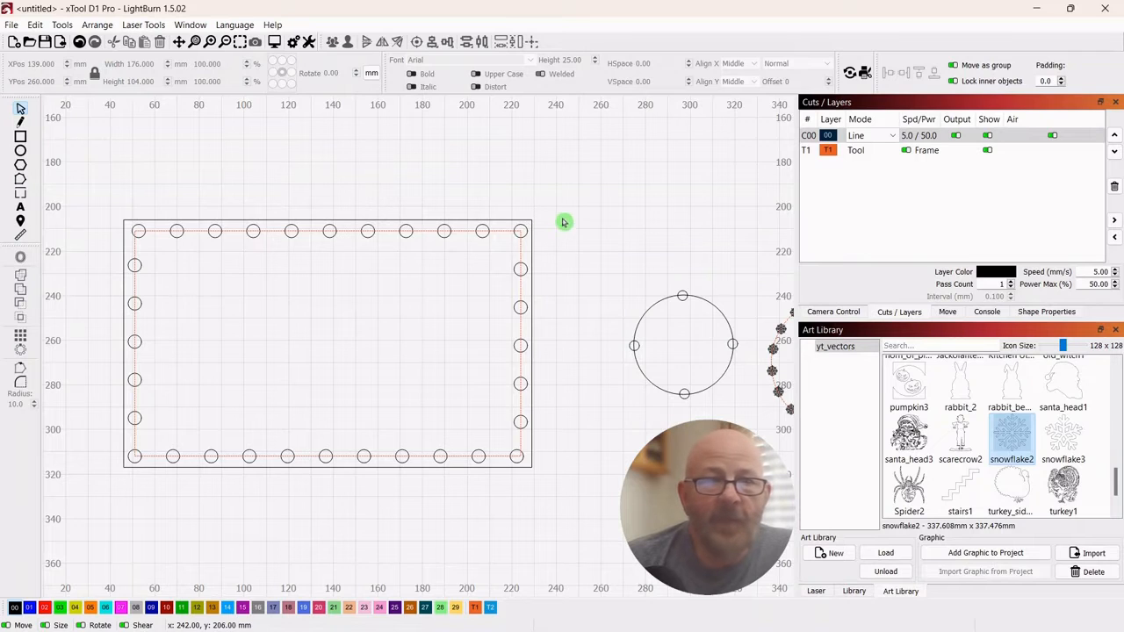
pyautogui.moveTo(612, 204); pyautogui.dragTo(85, 502)
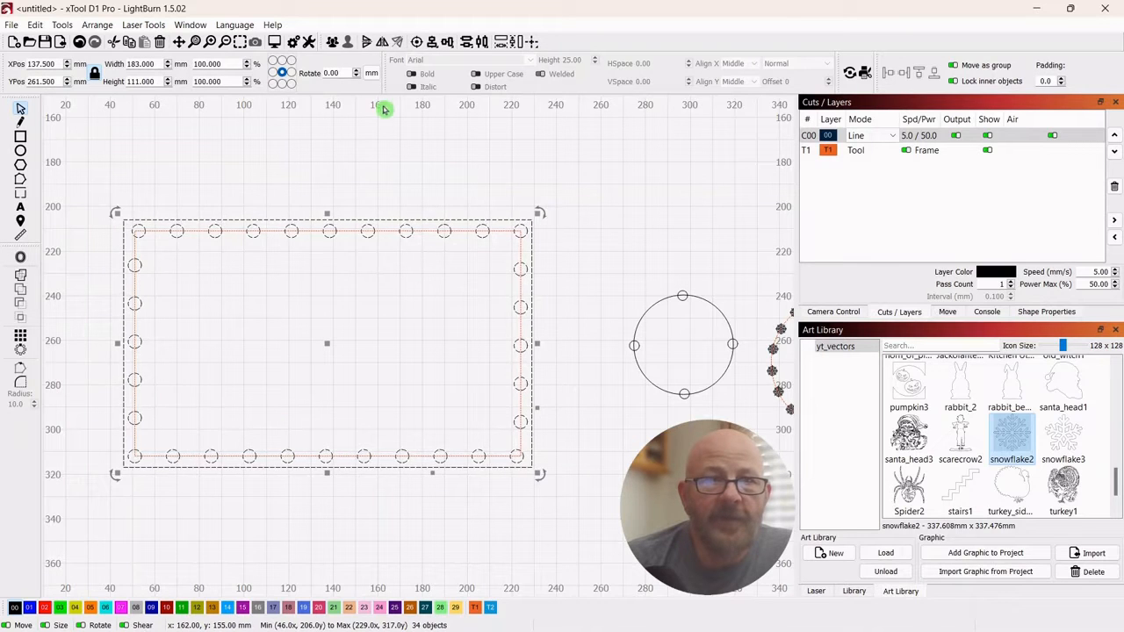
pyautogui.click(333, 44)
pyautogui.click(591, 254)
pyautogui.scroll(-5, 577, 250)
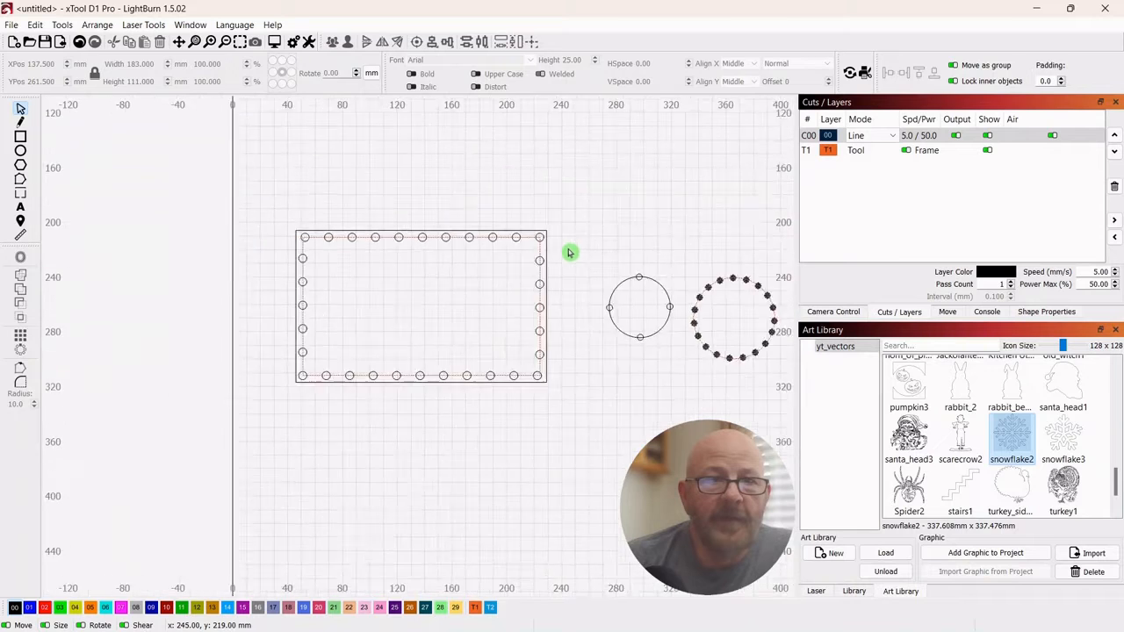
# - Move the grouped rectangle and both circle designs up together, centred at about X 218, Y 124 mm, to free the space below
pyautogui.moveTo(412, 265); pyautogui.dragTo(168, 470)
pyautogui.click(580, 536)
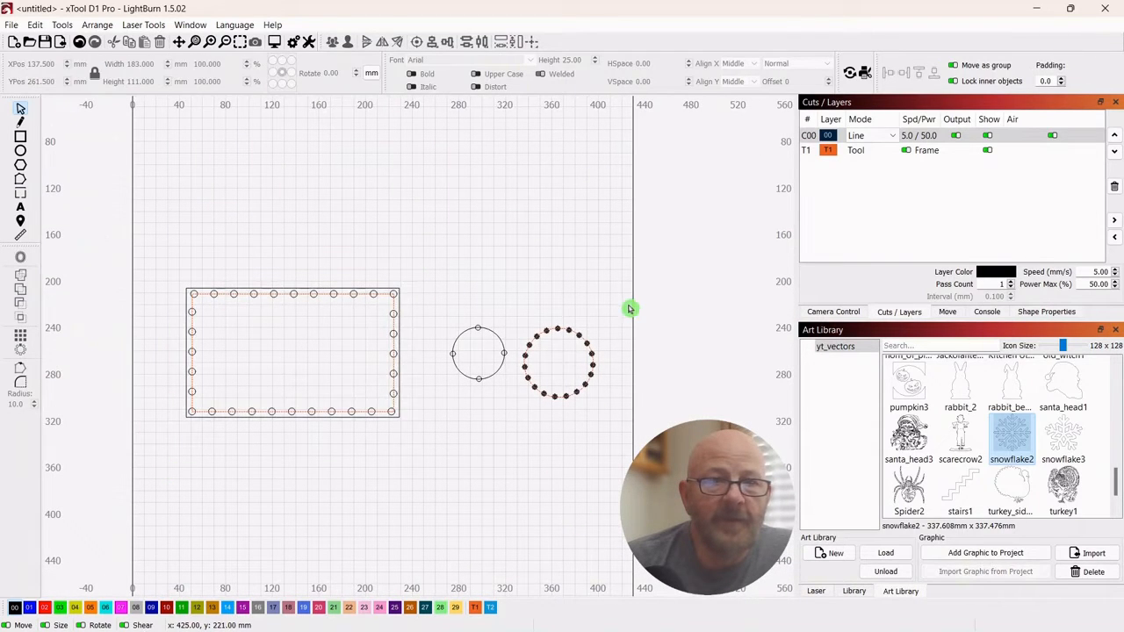
pyautogui.moveTo(604, 249); pyautogui.dragTo(163, 496)
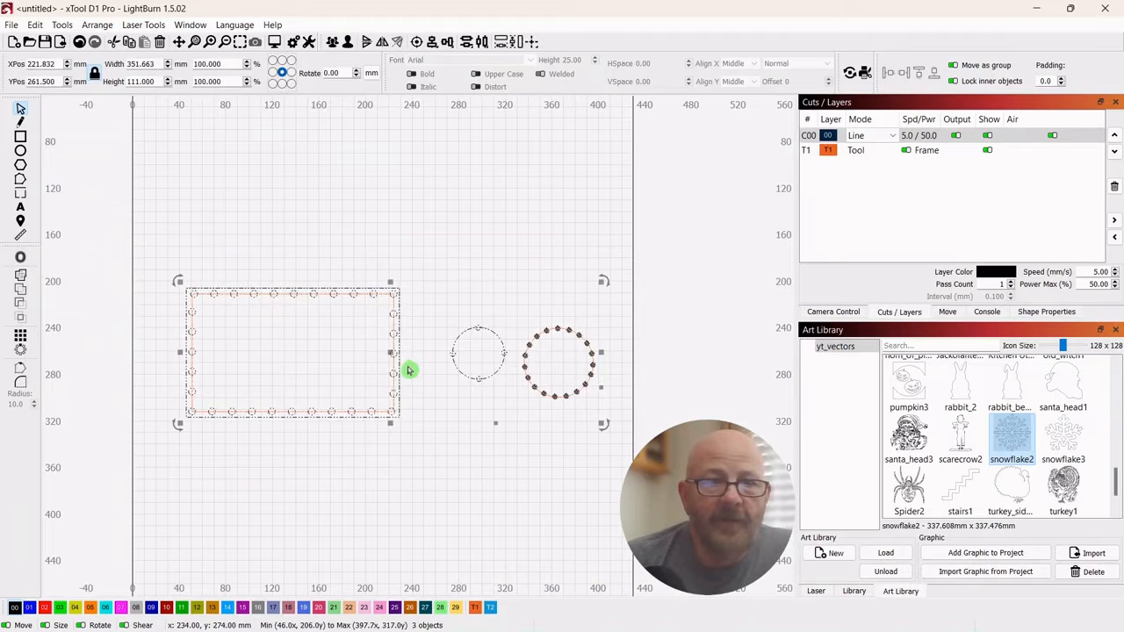
pyautogui.moveTo(390, 354); pyautogui.dragTo(389, 196)
pyautogui.click(495, 363)
pyautogui.moveTo(461, 354)
pyautogui.mouseDown()
pyautogui.moveTo(472, 372)
pyautogui.moveTo(462, 375)
pyautogui.mouseUp()
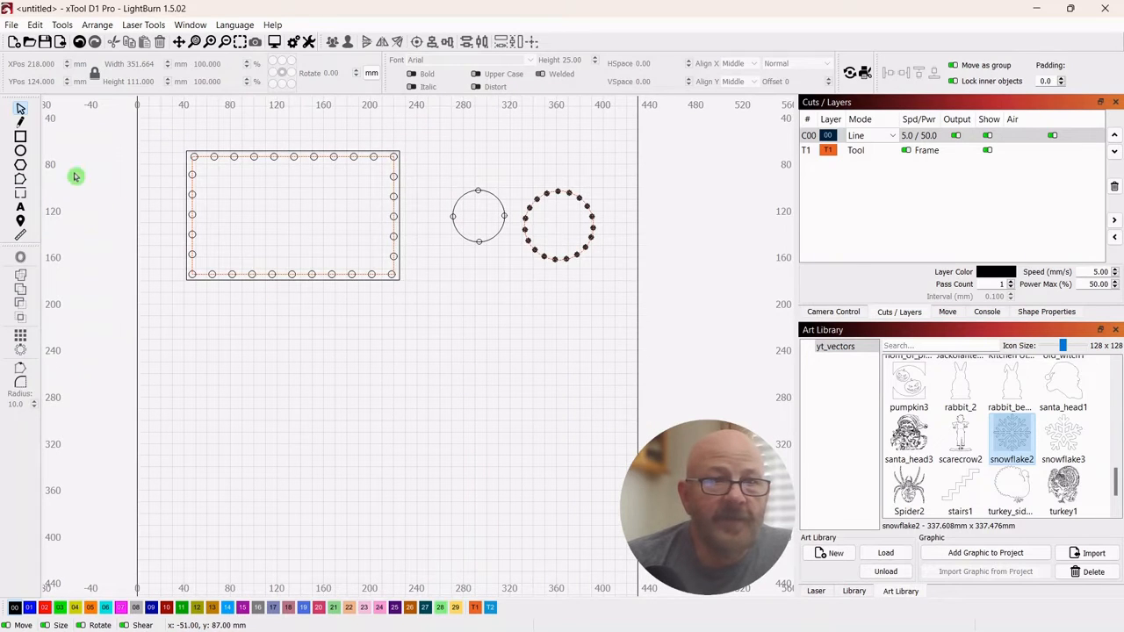
# - Draw a hexagon about 106 mm wide below the rectangle design, centred at about X 150, Y 297 mm
pyautogui.click(22, 165)
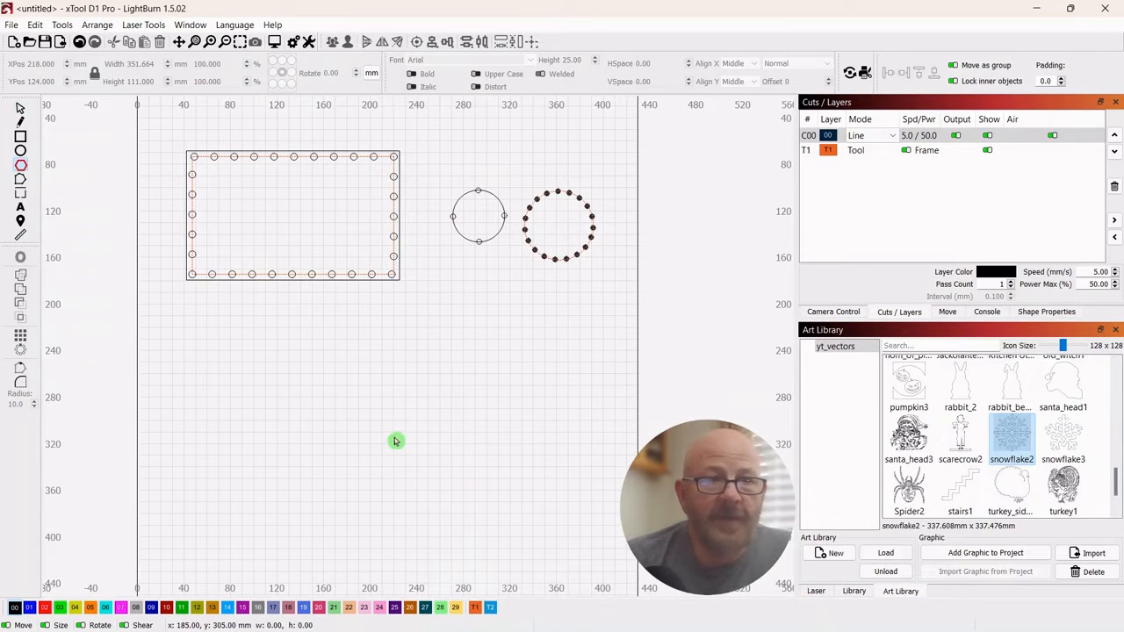
pyautogui.moveTo(264, 371); pyautogui.dragTo(287, 383)
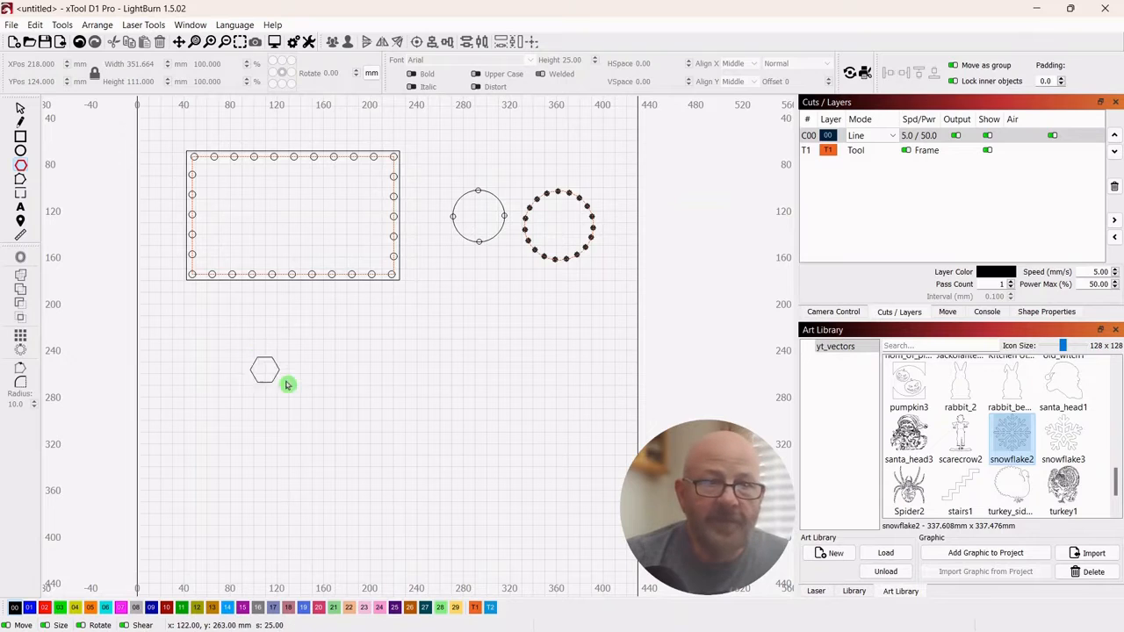
pyautogui.moveTo(375, 440); pyautogui.dragTo(375, 440)
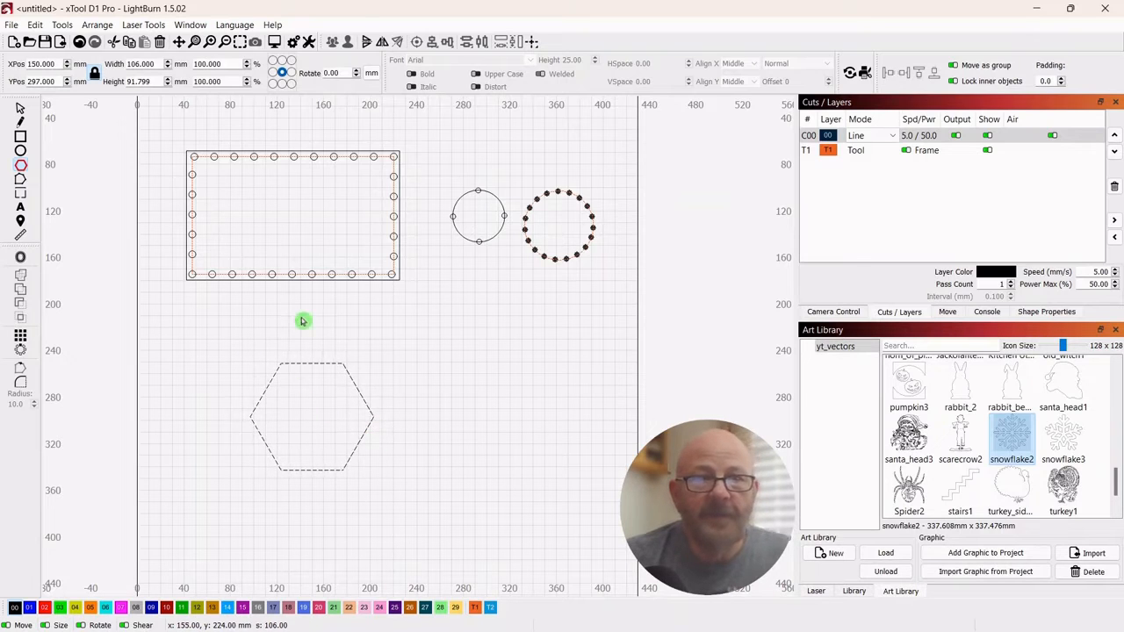
pyautogui.click(20, 111)
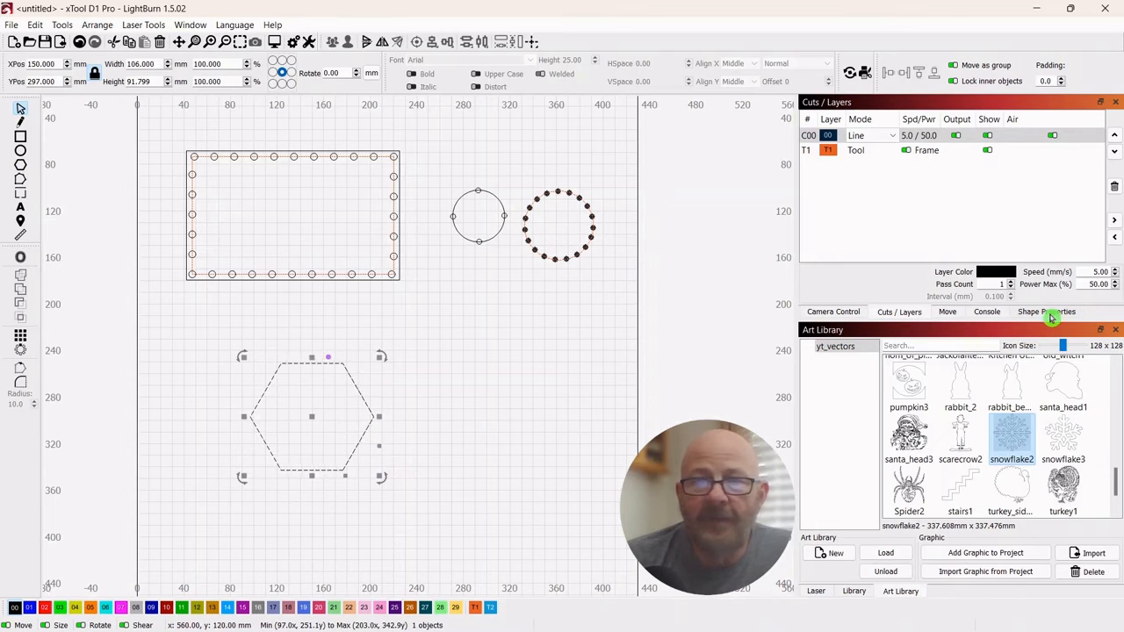
# - Turn the hexagon into a triangle by setting its number of sides to 3 in the shape properties
pyautogui.click(1046, 312)
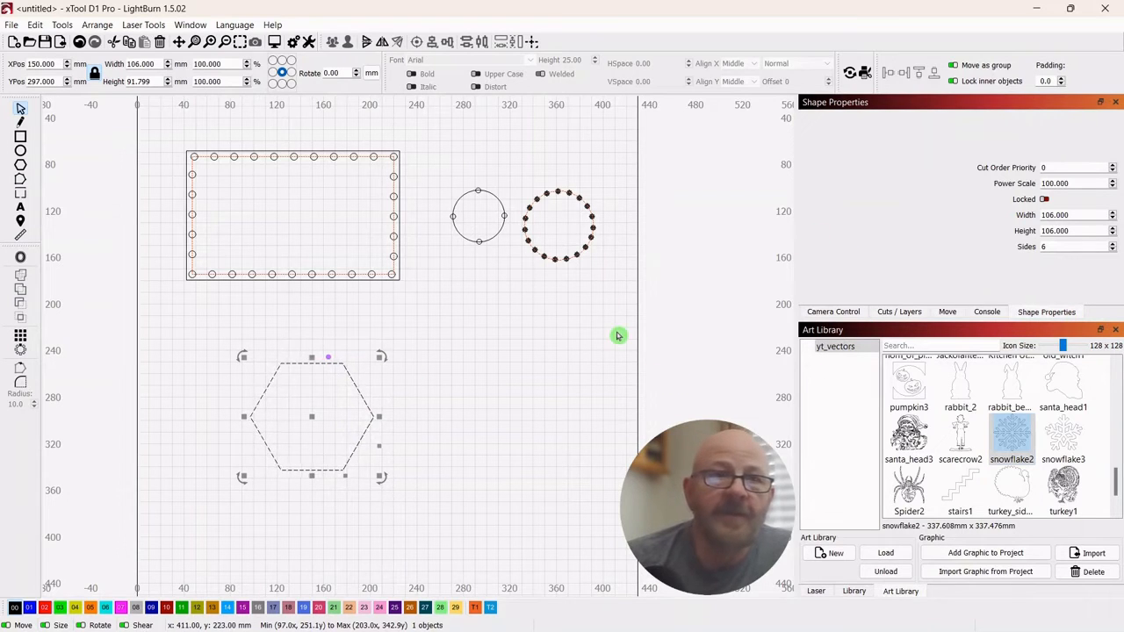
pyautogui.click(195, 26)
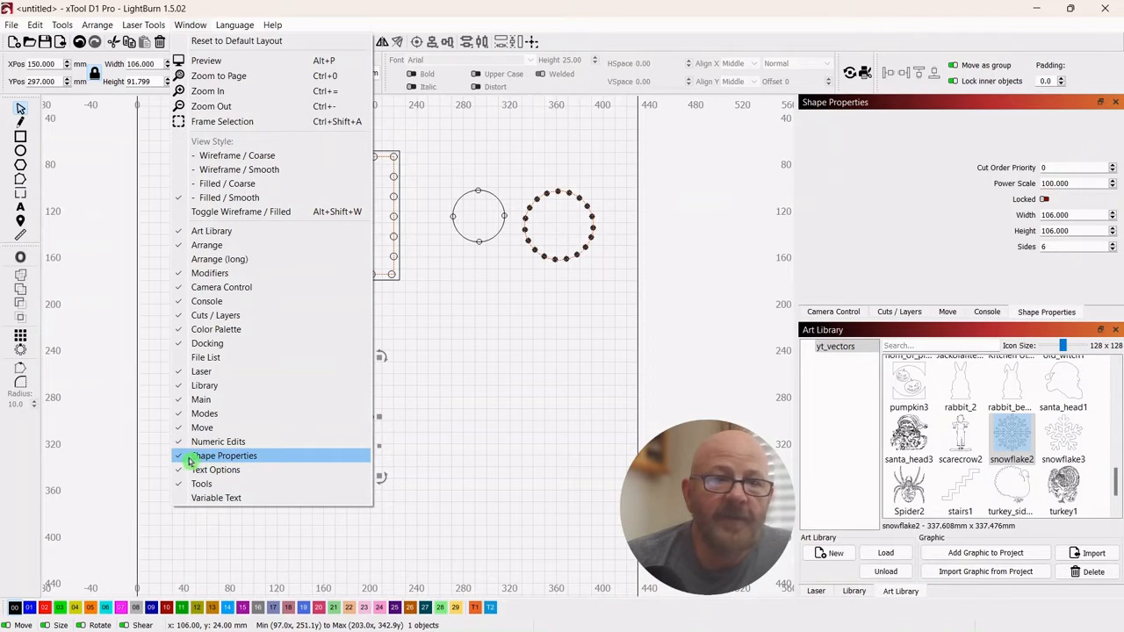
pyautogui.click(452, 410)
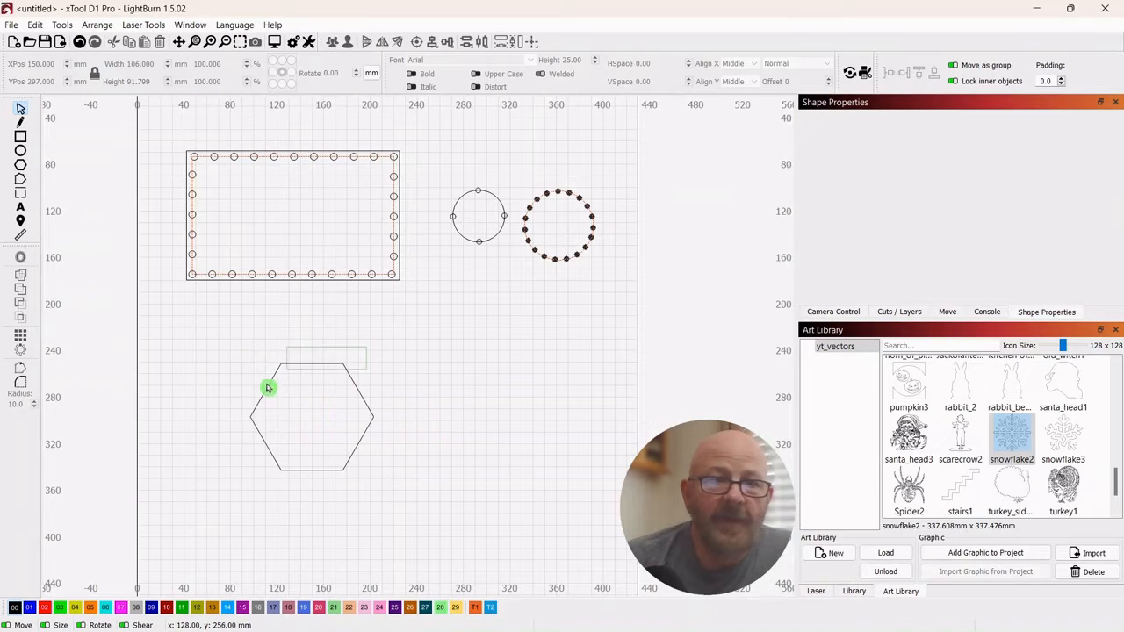
pyautogui.click(251, 423)
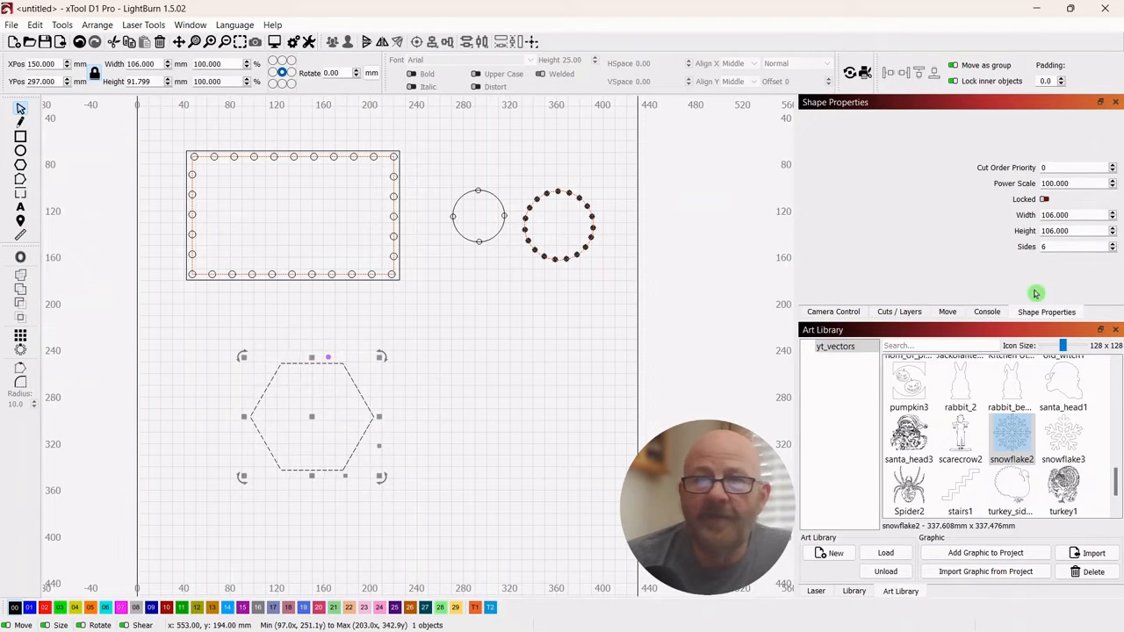
pyautogui.click(1113, 251)
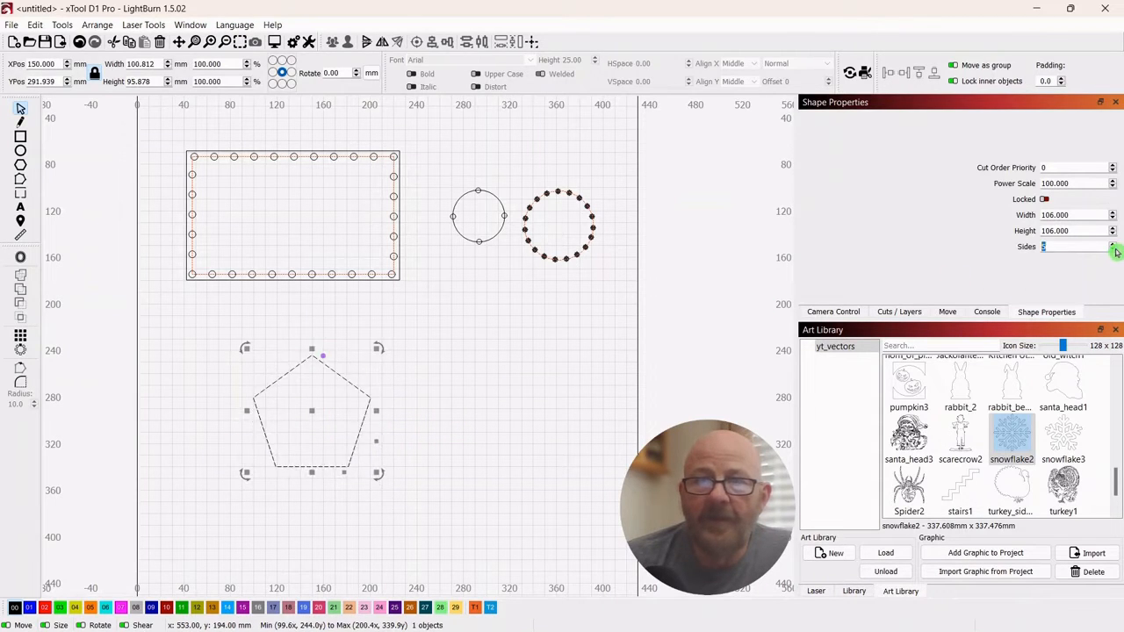
pyautogui.click(1112, 251)
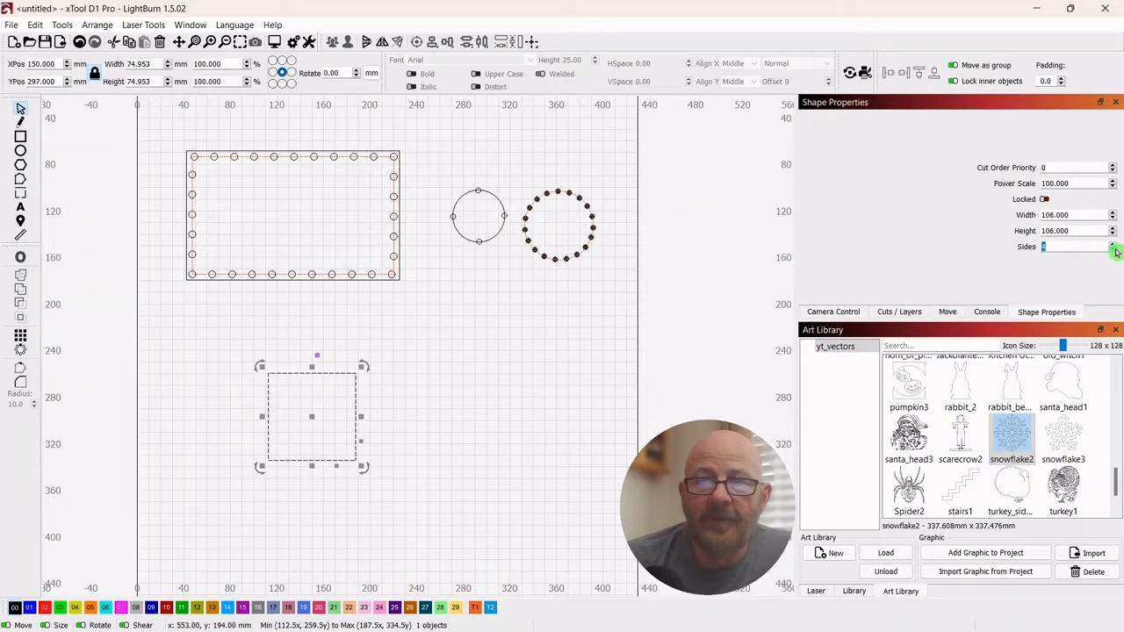
pyautogui.click(1113, 251)
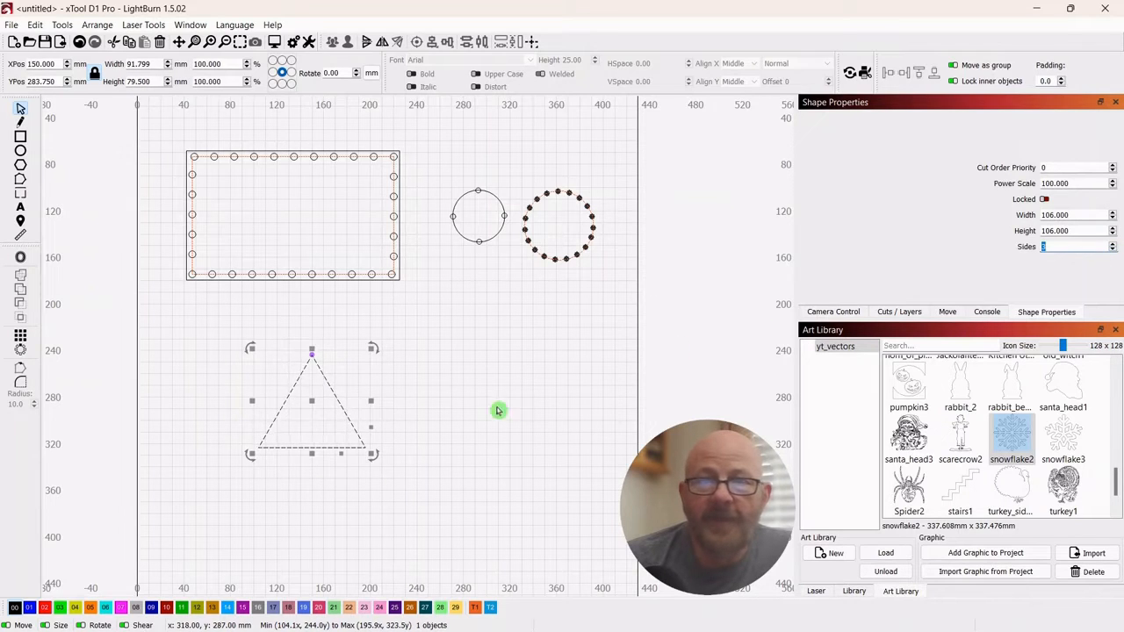
# - Enlarge the triangle to about 159 mm wide and centre it at about X 313, Y 261 mm, below the two circle designs
pyautogui.moveTo(308, 404); pyautogui.dragTo(502, 364)
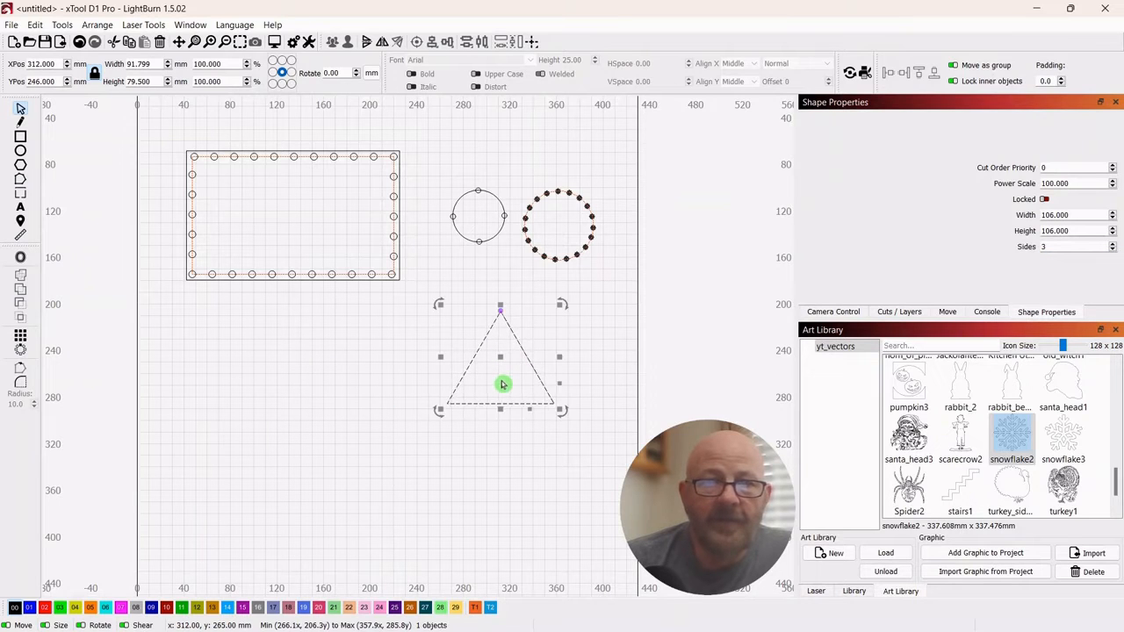
pyautogui.moveTo(441, 409); pyautogui.dragTo(431, 458)
pyautogui.moveTo(462, 390); pyautogui.dragTo(502, 379)
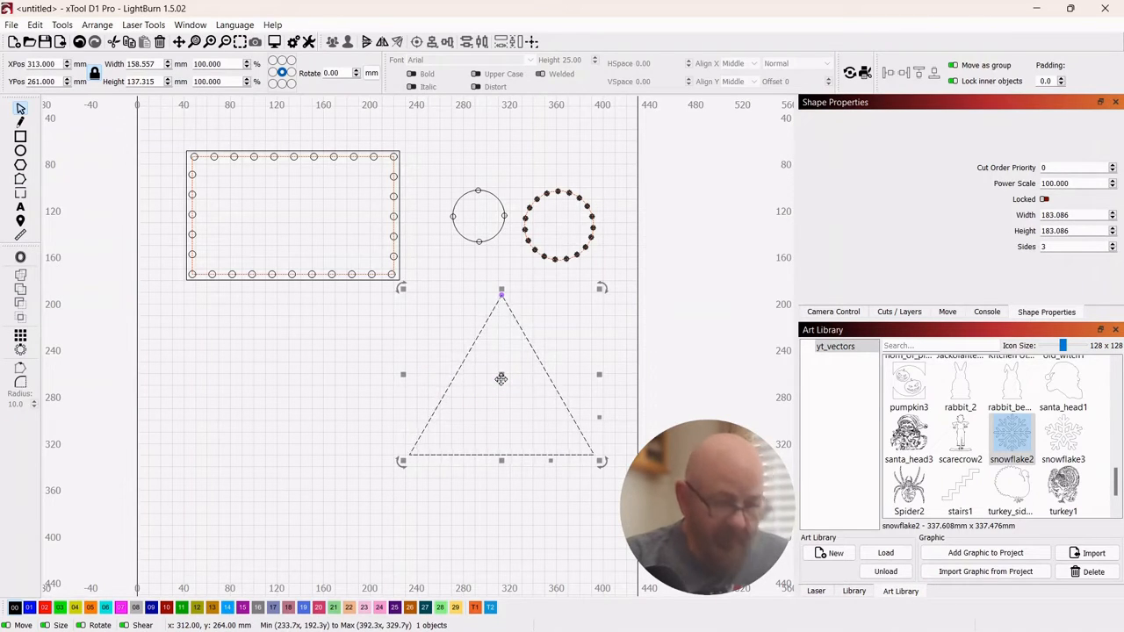
# - Duplicate the triangle, shrink the copy to about 15 mm wide and place it beside the large triangle at about X 400, Y 272 mm
pyautogui.click(501, 378)
pyautogui.moveTo(502, 377); pyautogui.dragTo(217, 428)
pyautogui.moveTo(316, 511); pyautogui.dragTo(602, 392)
pyautogui.click(563, 330)
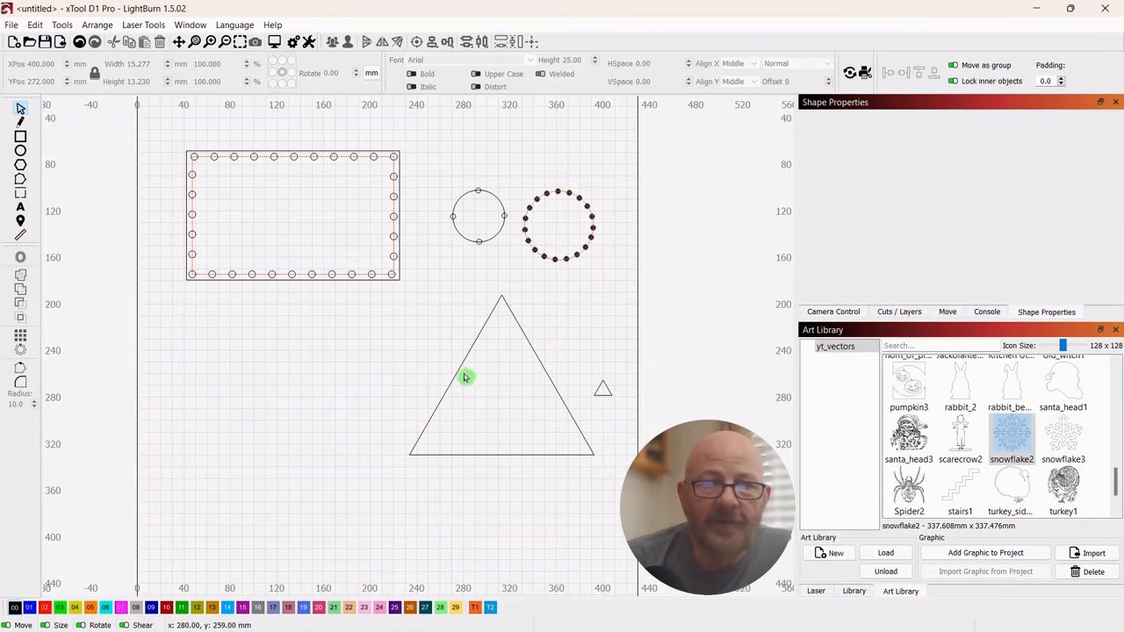
# - Convert the large triangle to a path and deselect it
pyautogui.moveTo(572, 322); pyautogui.dragTo(496, 452)
pyautogui.rightClick(505, 384)
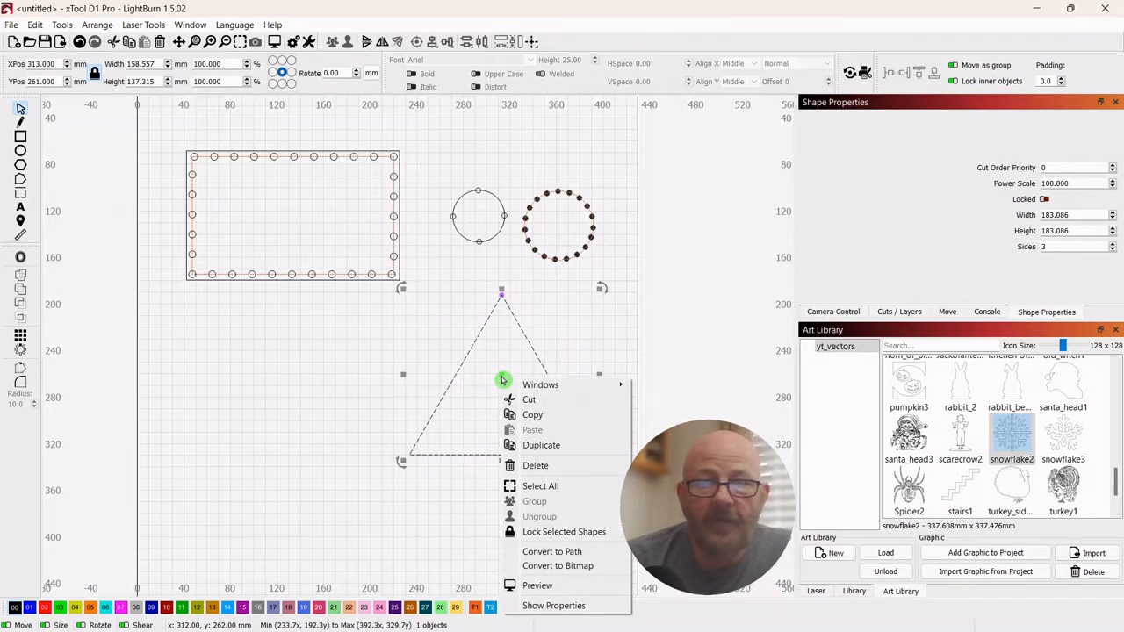
pyautogui.click(555, 552)
pyautogui.click(632, 444)
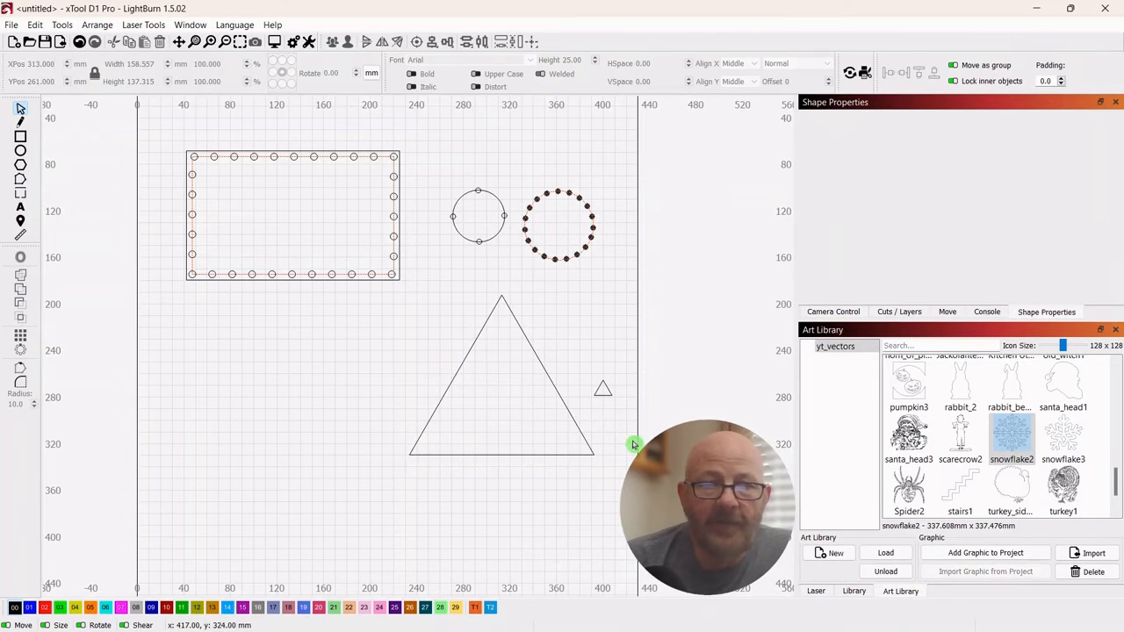
# - Move the small triangle onto the large triangle's lower-right corner, centred at about X 390, Y 326 mm, and deselect it
pyautogui.click(603, 390)
pyautogui.moveTo(602, 390); pyautogui.dragTo(584, 437)
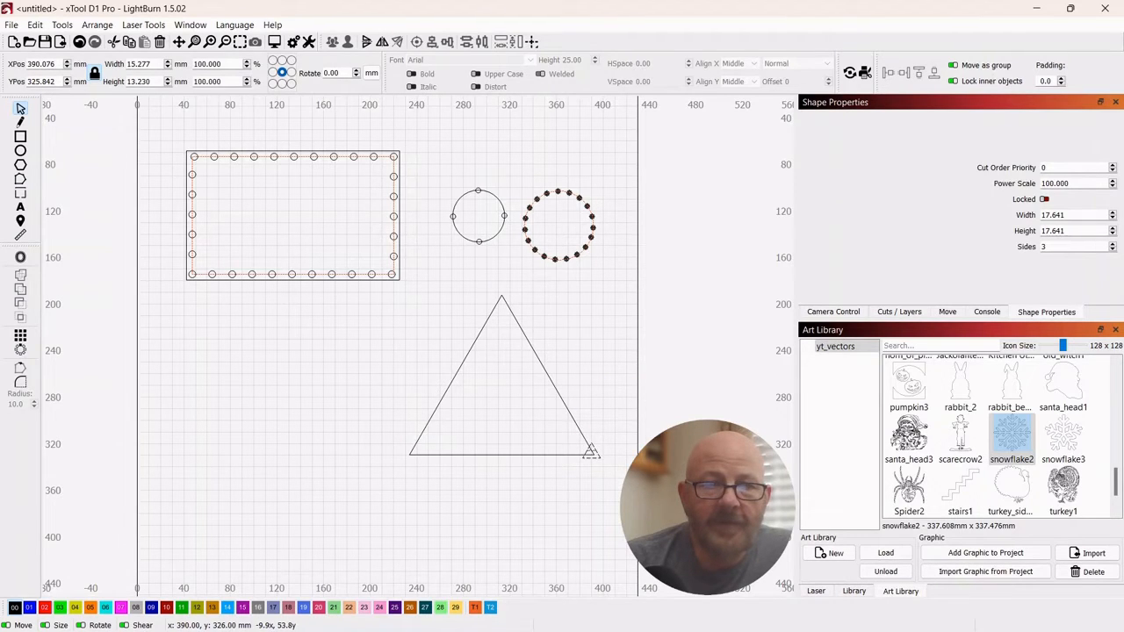
pyautogui.click(556, 519)
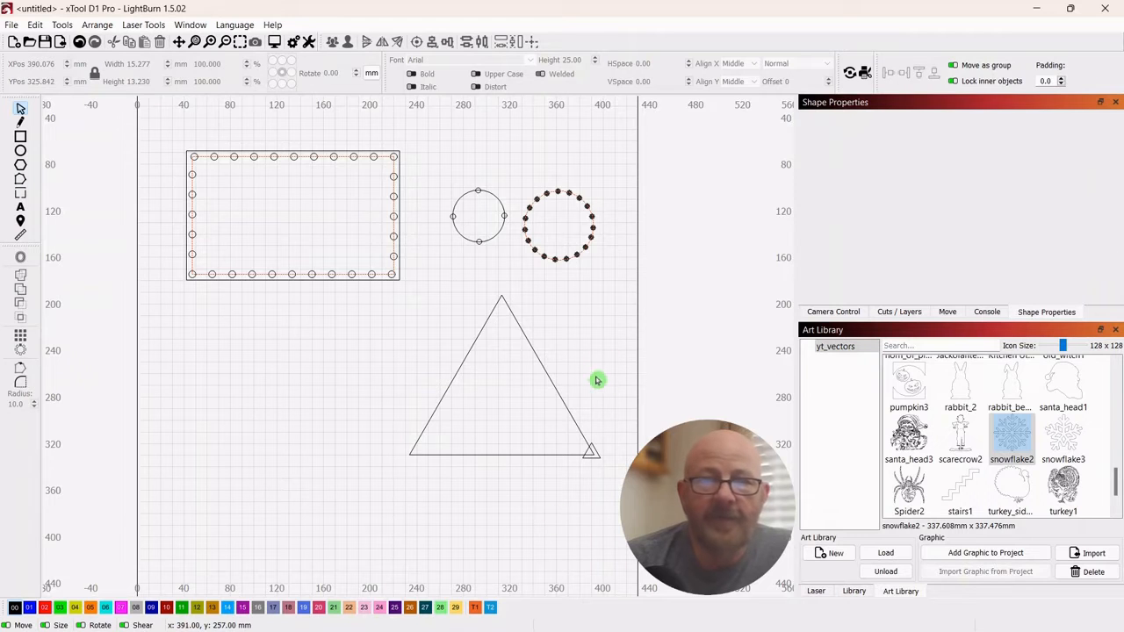
# - Move both triangles together to the open area below the rectangle design, centred at about X 220, Y 286 mm, and deselect them
pyautogui.scroll(3, 539, 343)
pyautogui.moveTo(594, 394); pyautogui.dragTo(367, 406)
pyautogui.moveTo(414, 257); pyautogui.dragTo(261, 290)
pyautogui.moveTo(469, 312); pyautogui.dragTo(677, 366)
pyautogui.scroll(1, 677, 367)
pyautogui.scroll(-1, 428, 345)
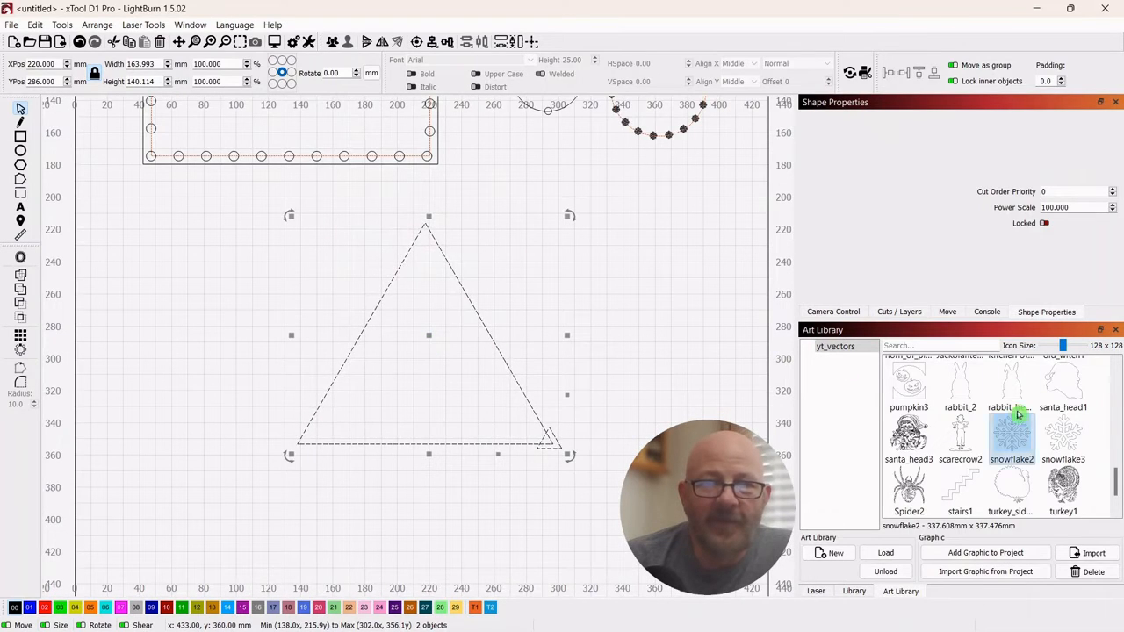
pyautogui.click(659, 404)
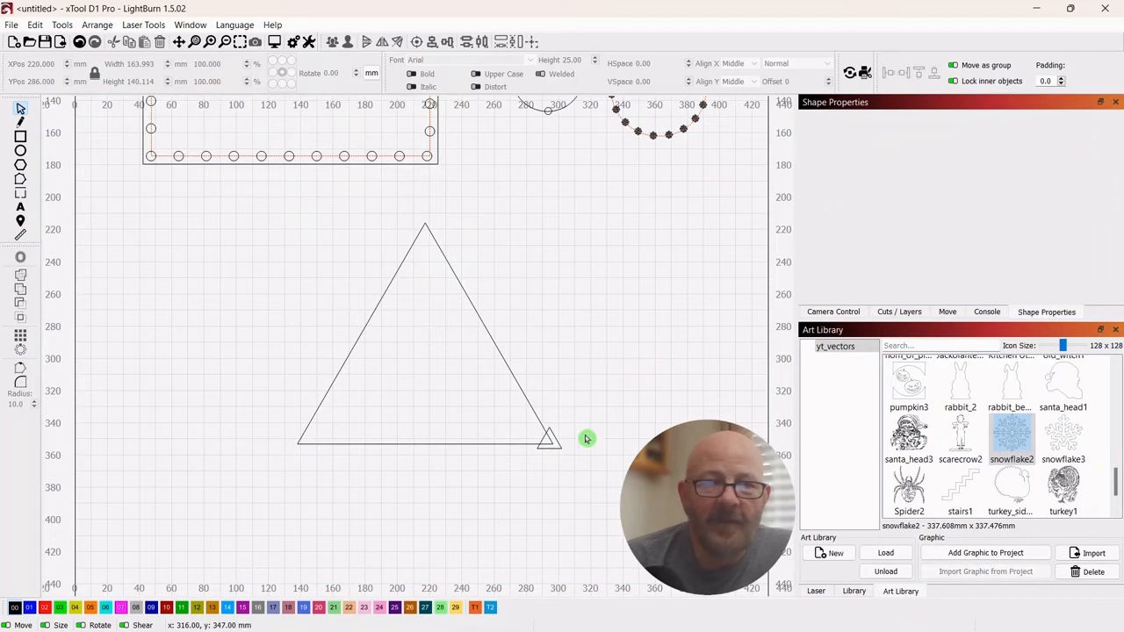
# - Distribute the small triangle along the large triangle's path with Copy Along Path, using 12 as the number of copies
pyautogui.click(556, 457)
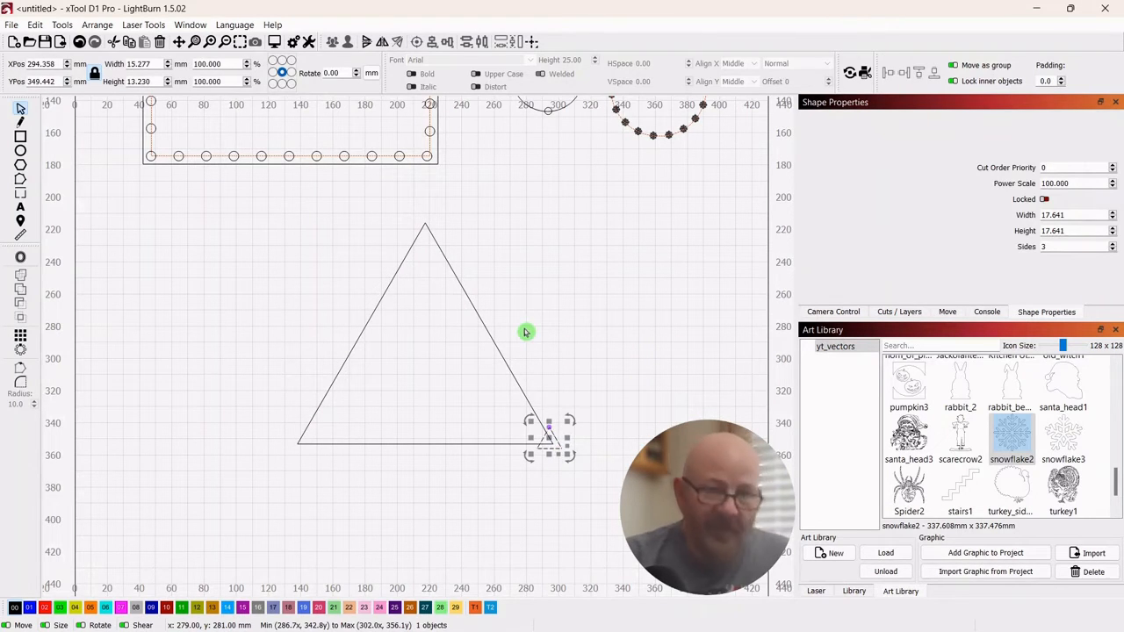
pyautogui.moveTo(525, 332); pyautogui.dragTo(441, 371)
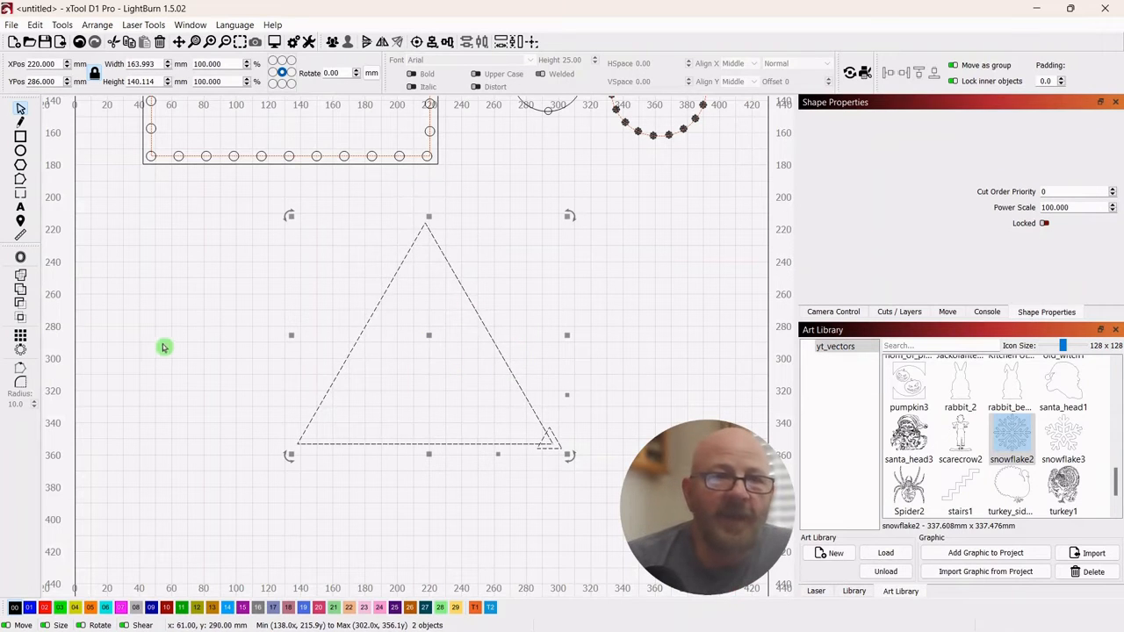
pyautogui.click(99, 27)
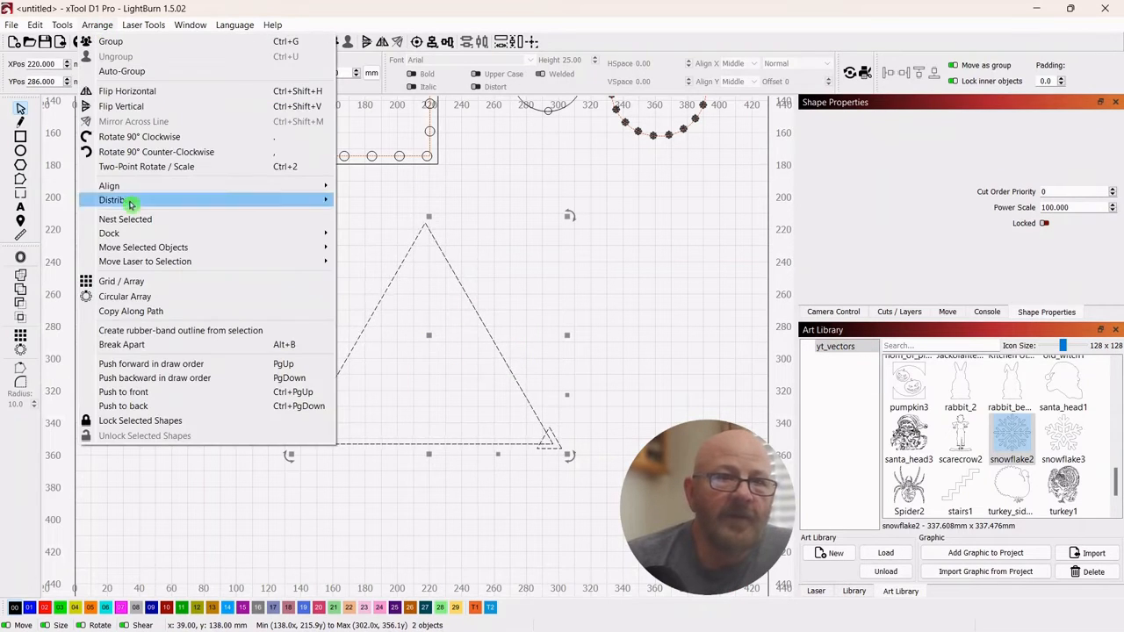
pyautogui.click(134, 315)
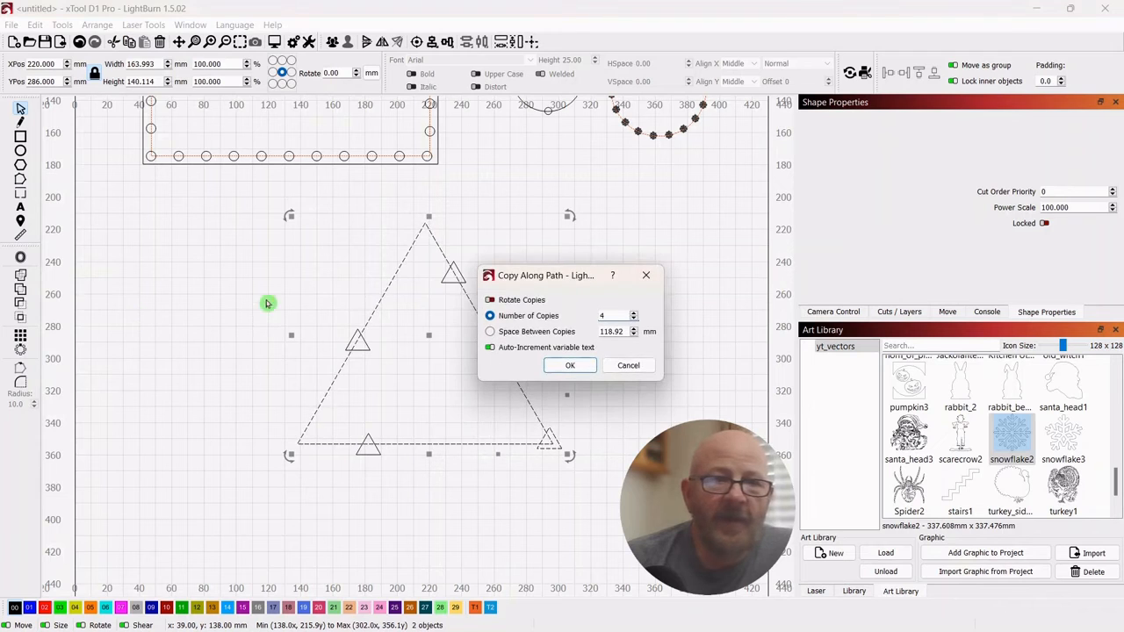
pyautogui.moveTo(566, 290); pyautogui.dragTo(658, 250)
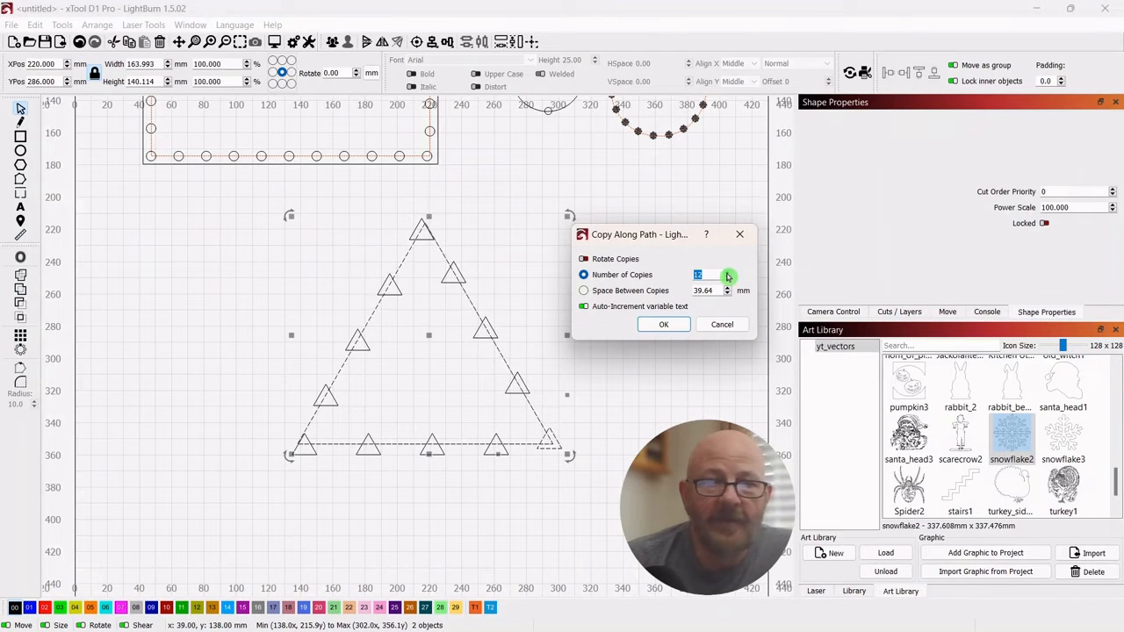
pyautogui.click(665, 327)
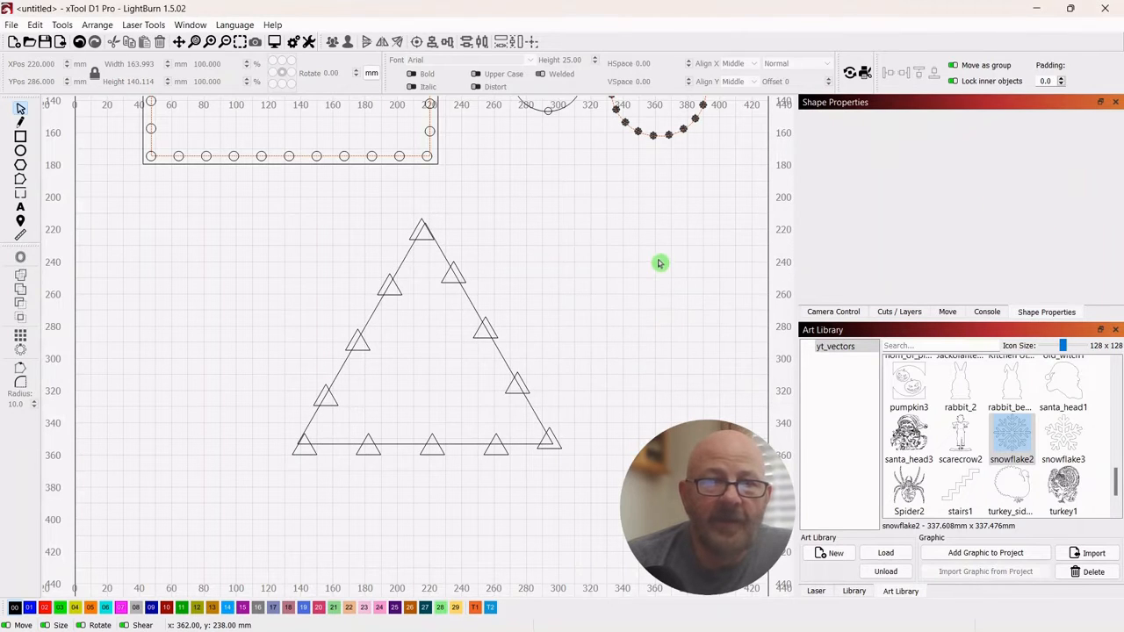
# - Move the small triangles at the apex and lower-left corner into line with the corners, at about X 217, Y 216 and X 142, Y 349 mm
pyautogui.click(413, 226)
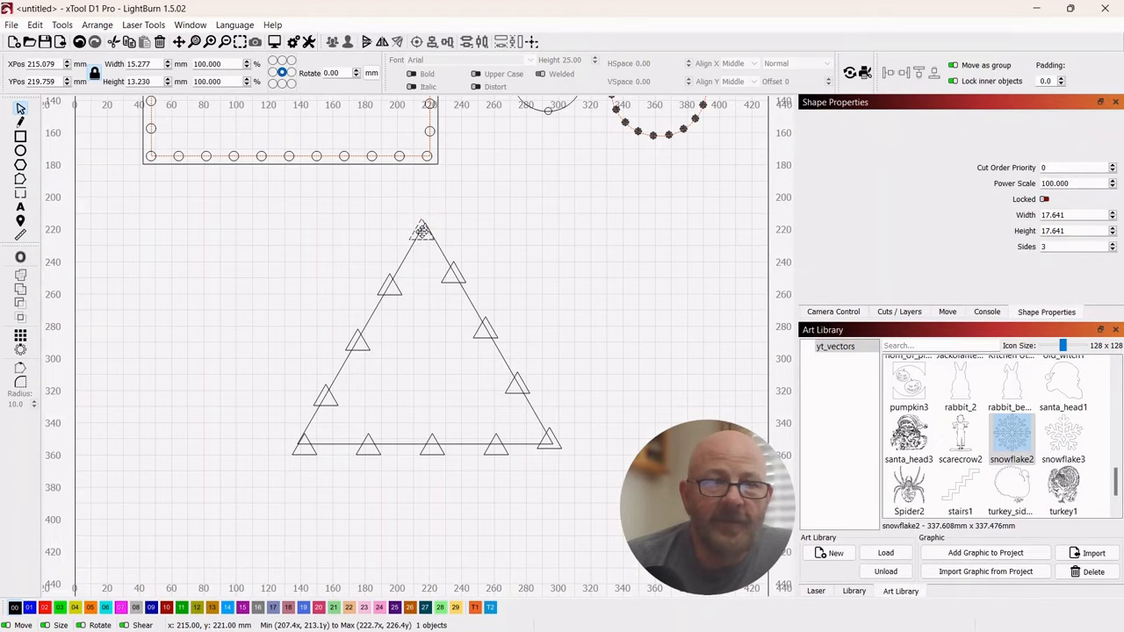
pyautogui.moveTo(422, 231); pyautogui.dragTo(423, 231)
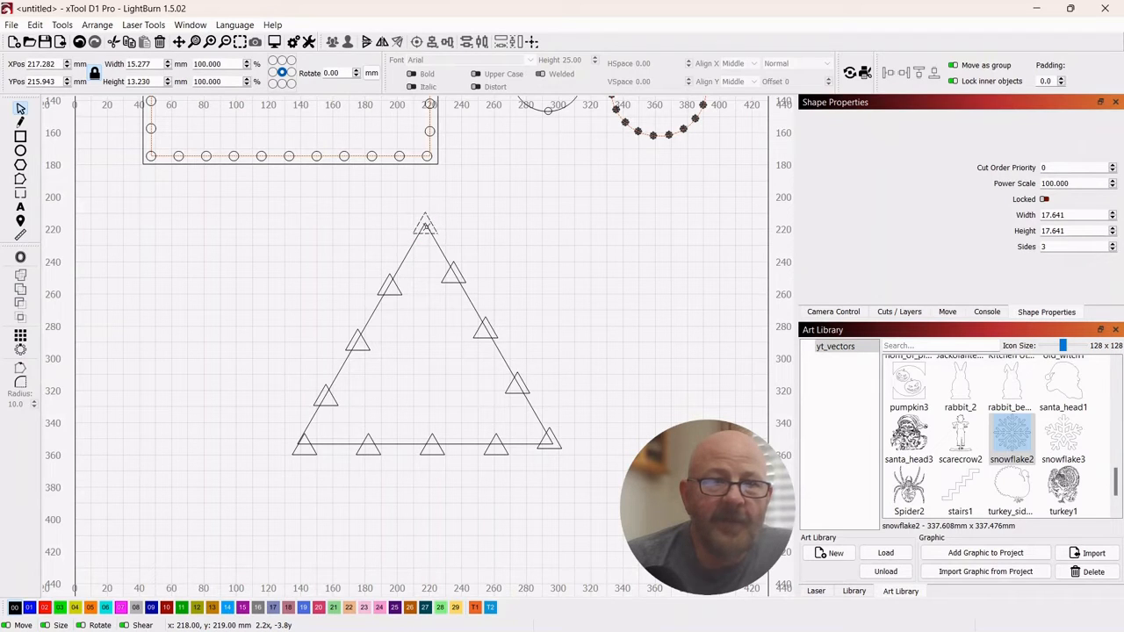
pyautogui.click(562, 309)
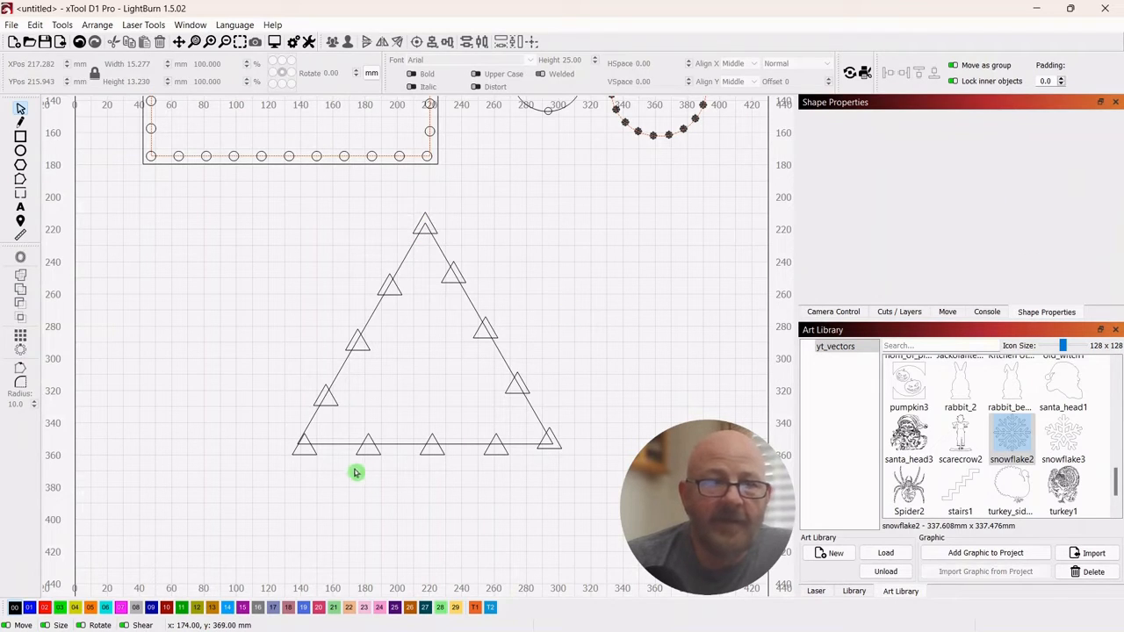
pyautogui.click(316, 453)
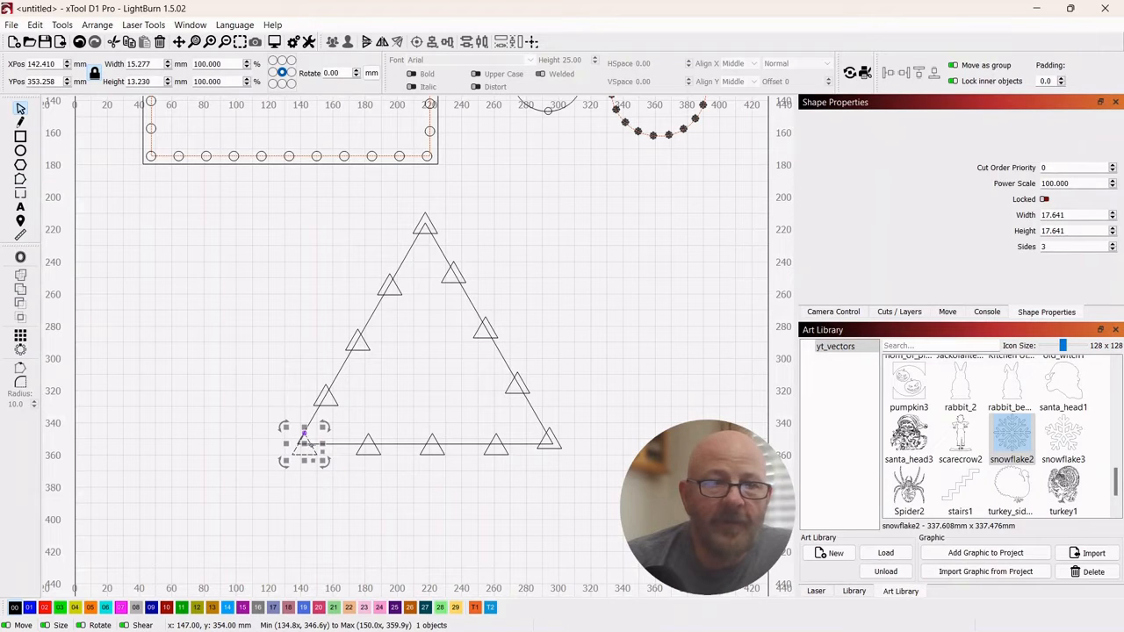
pyautogui.moveTo(306, 443); pyautogui.dragTo(306, 441)
pyautogui.click(547, 271)
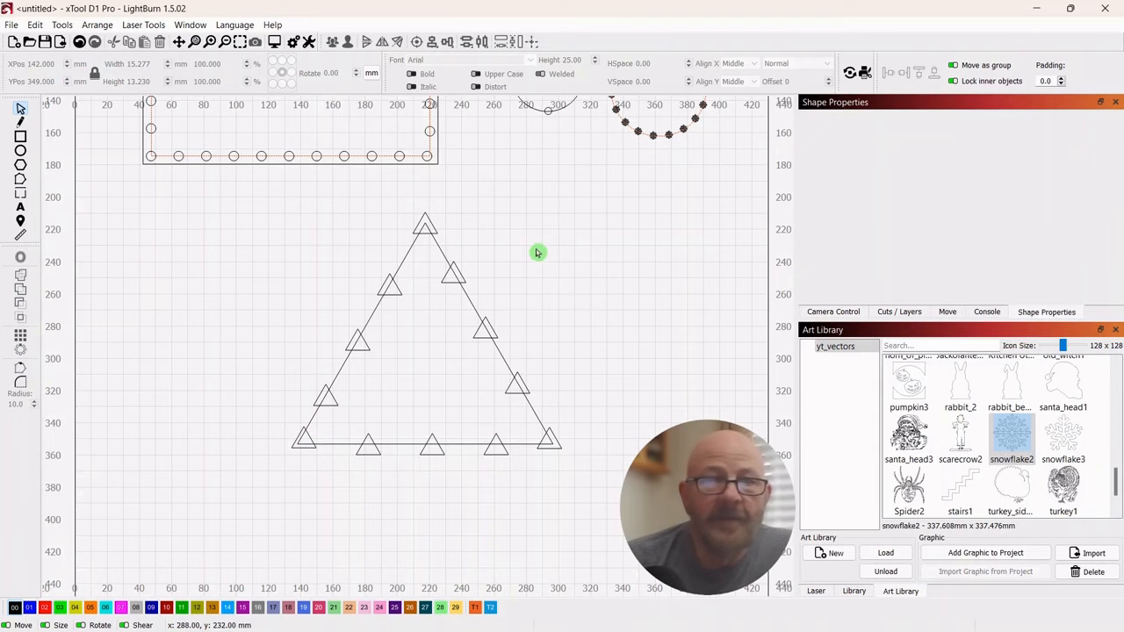
# - Group the triangle design and move it below the two circle designs, centred at about X 324, Y 214 mm, and deselect it
pyautogui.moveTo(574, 208); pyautogui.dragTo(232, 544)
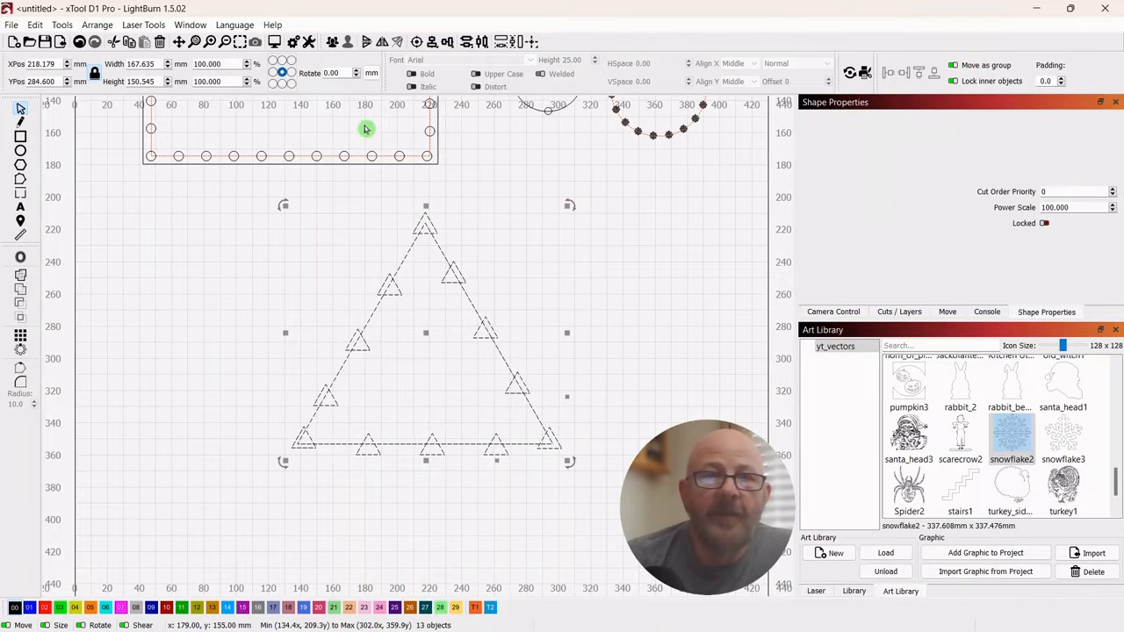
pyautogui.click(332, 42)
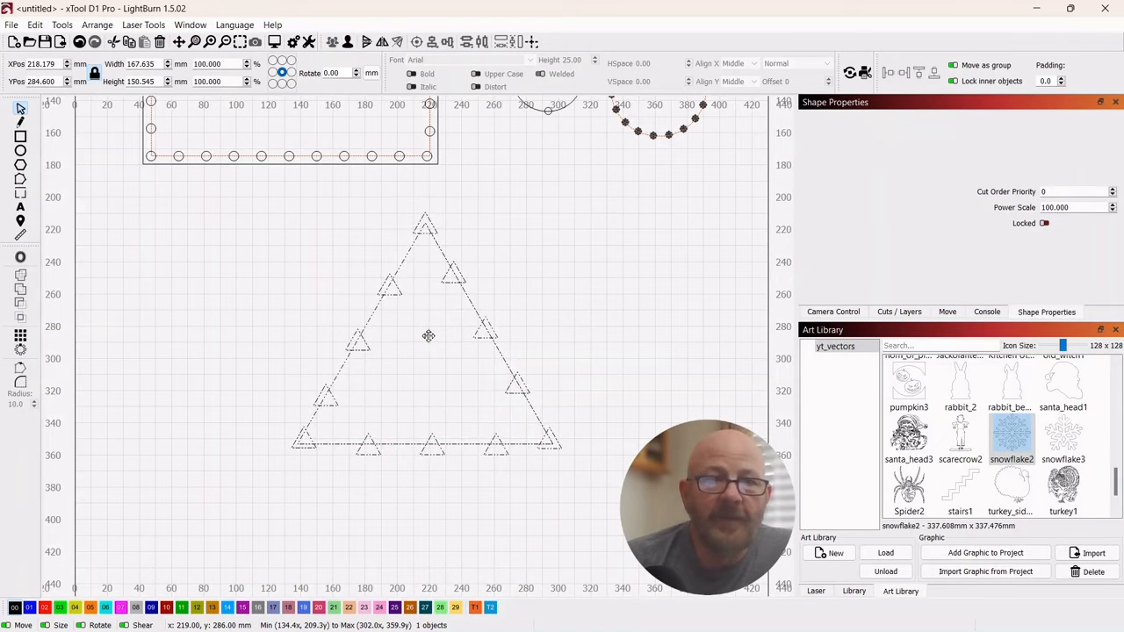
pyautogui.moveTo(427, 333); pyautogui.dragTo(612, 246)
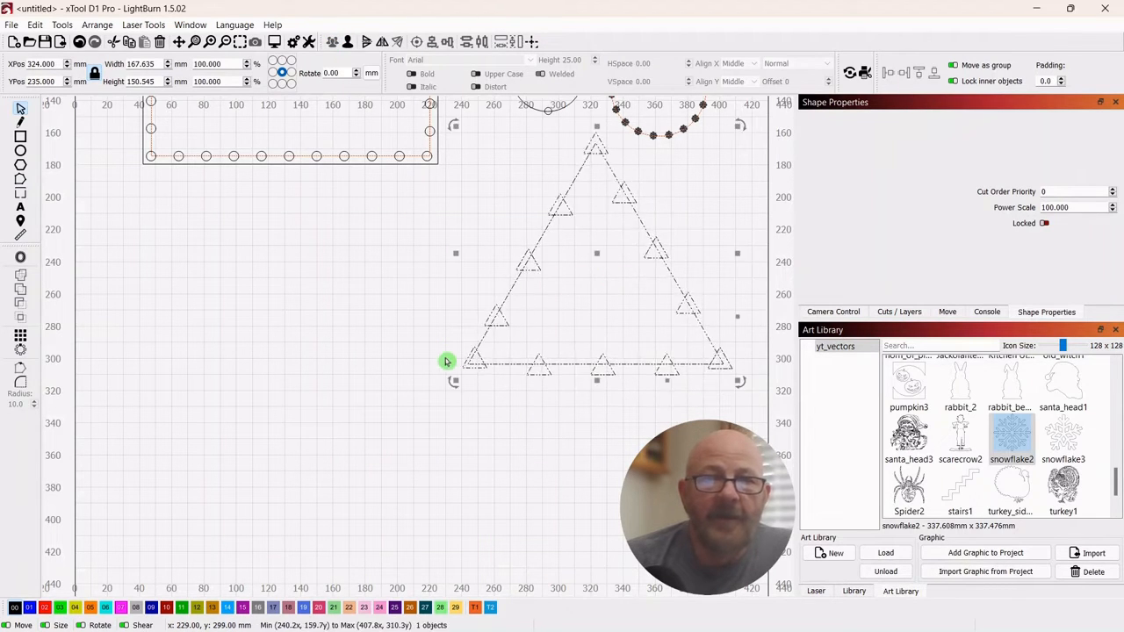
pyautogui.scroll(-5, 364, 413)
pyautogui.scroll(3, 362, 416)
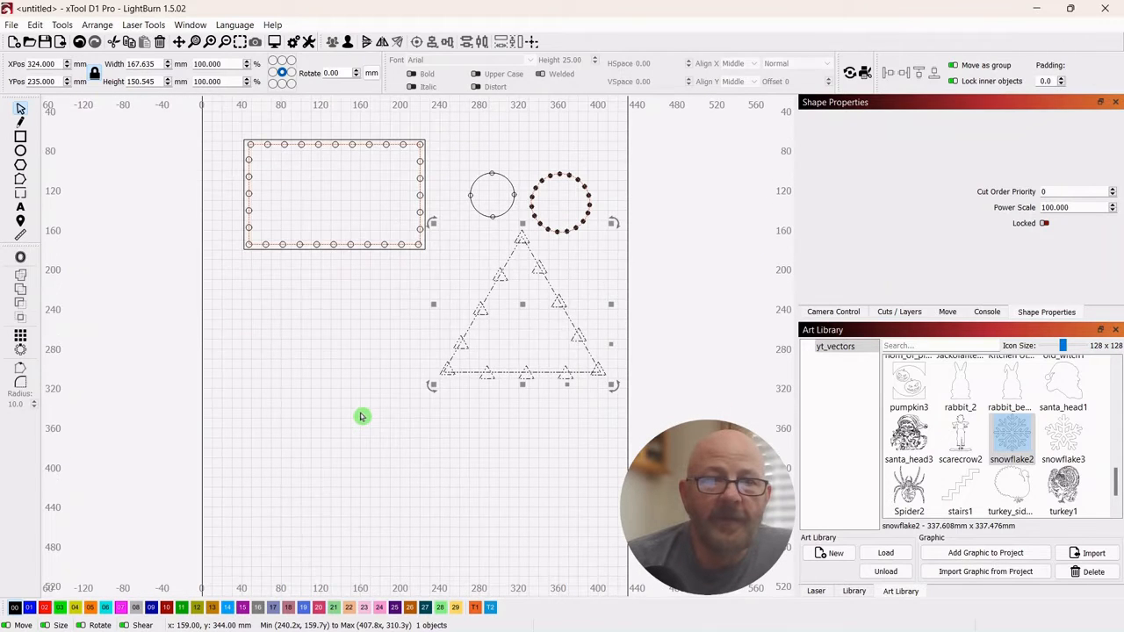
pyautogui.moveTo(523, 306)
pyautogui.mouseDown()
pyautogui.moveTo(536, 301)
pyautogui.moveTo(526, 289)
pyautogui.mouseUp()
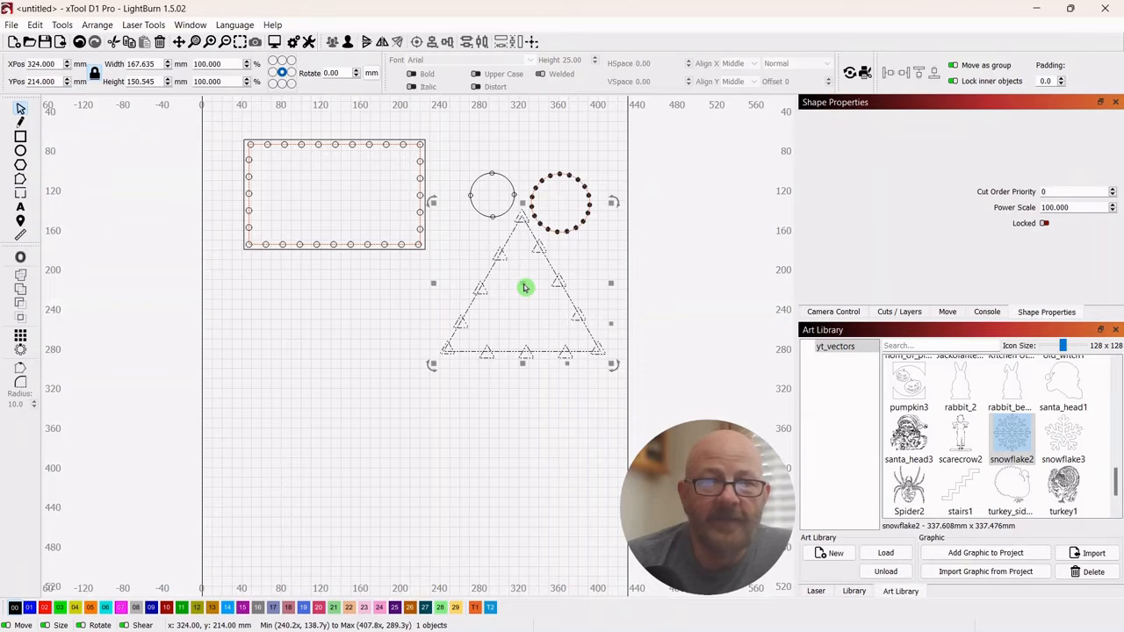
pyautogui.click(514, 399)
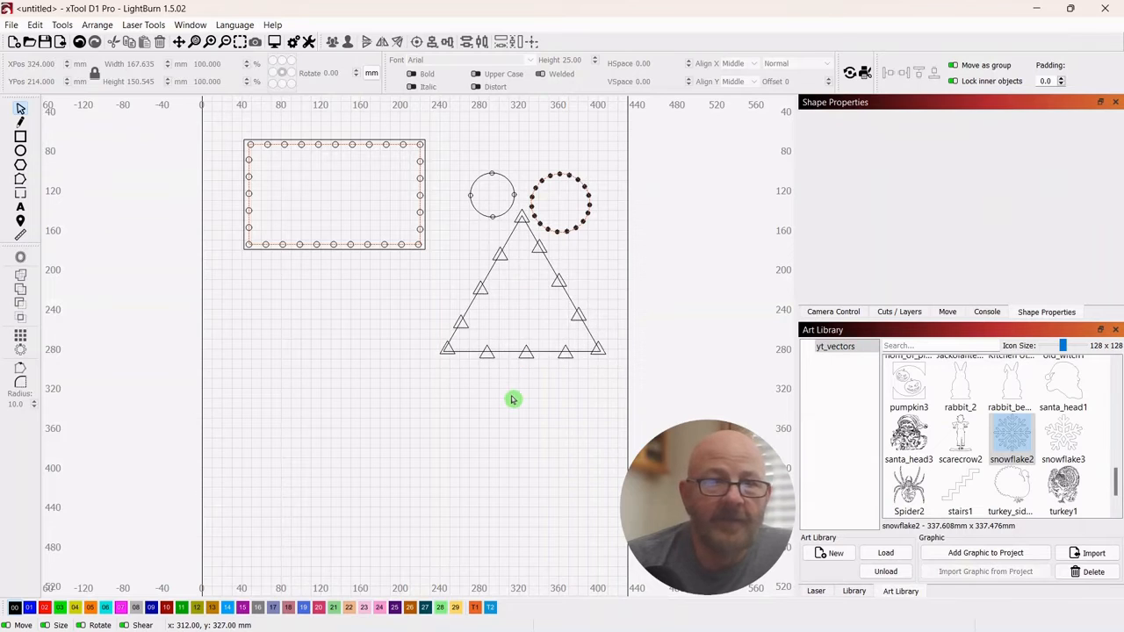
# - Draw a nearly horizontal line about 206 mm long below the rectangle design, from about X 16, Y 277 to X 222, Y 279 mm
pyautogui.click(20, 123)
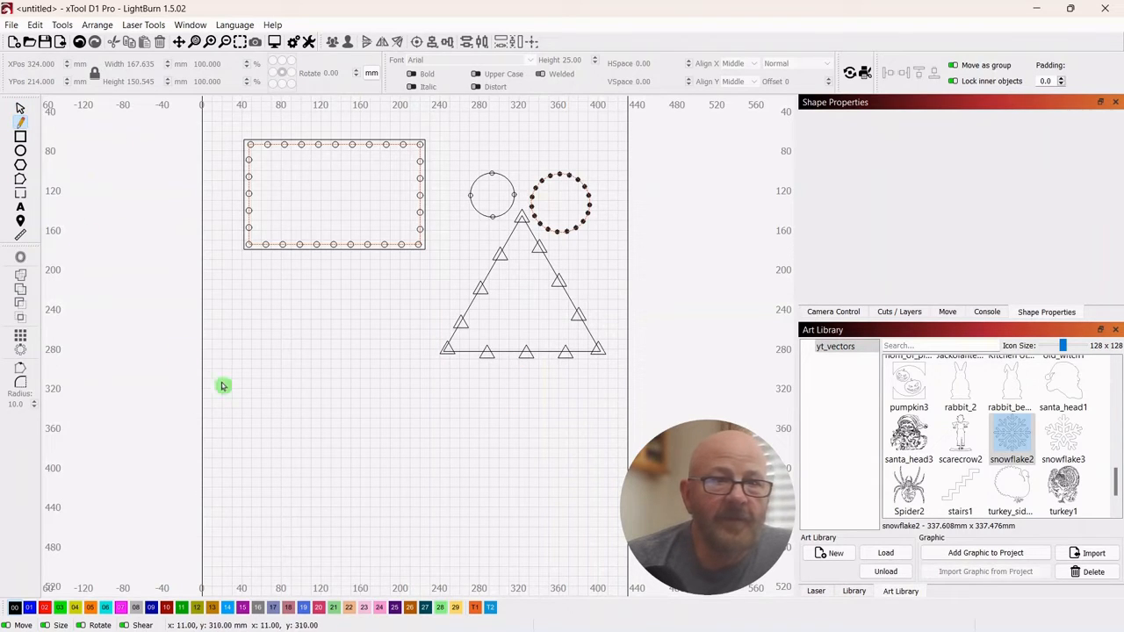
pyautogui.scroll(3, 243, 383)
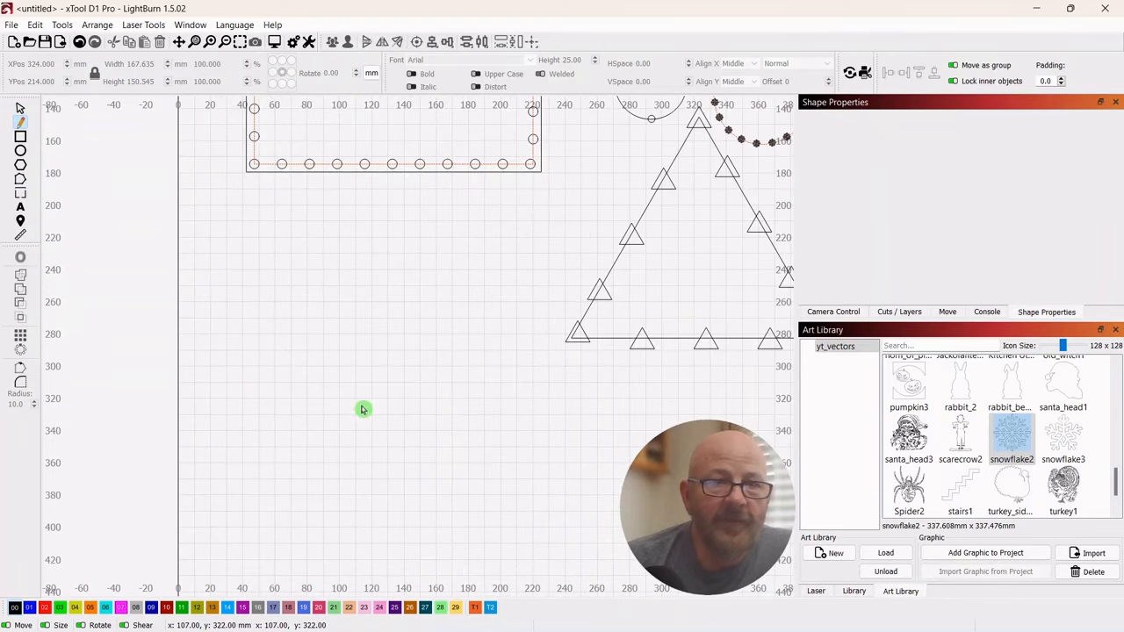
pyautogui.click(205, 333)
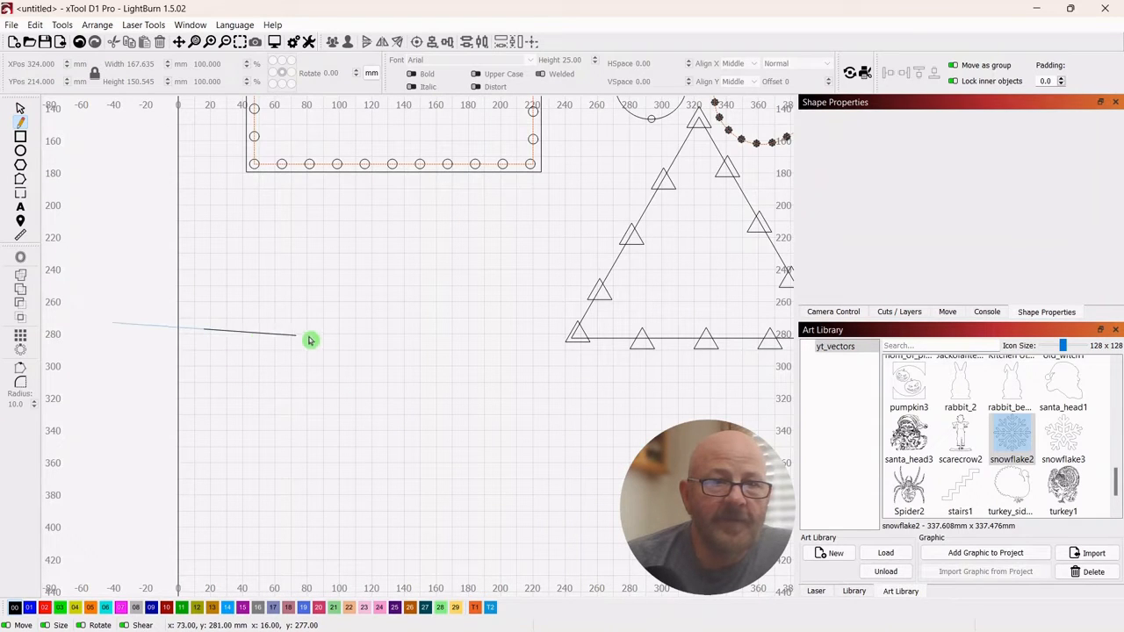
pyautogui.click(538, 335)
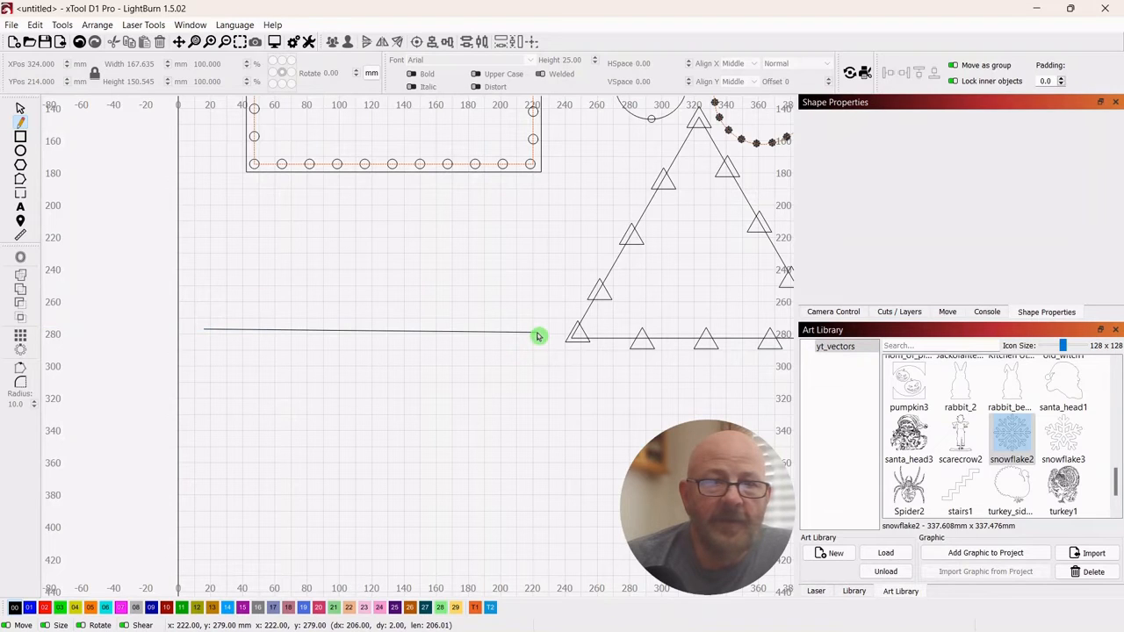
pyautogui.rightClick(538, 335)
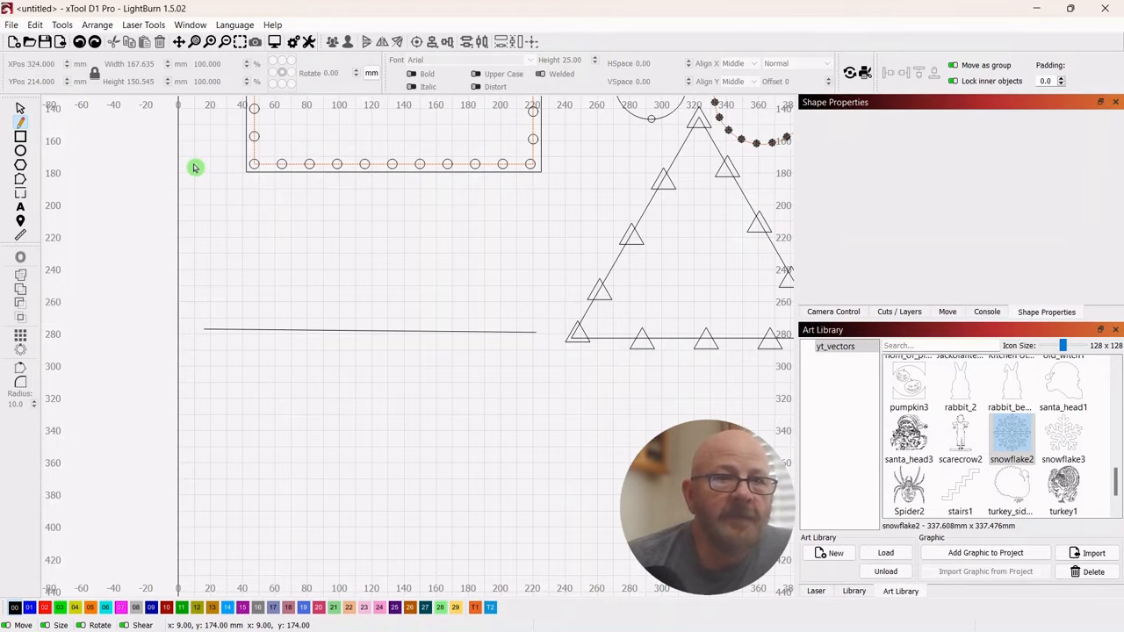
pyautogui.click(21, 108)
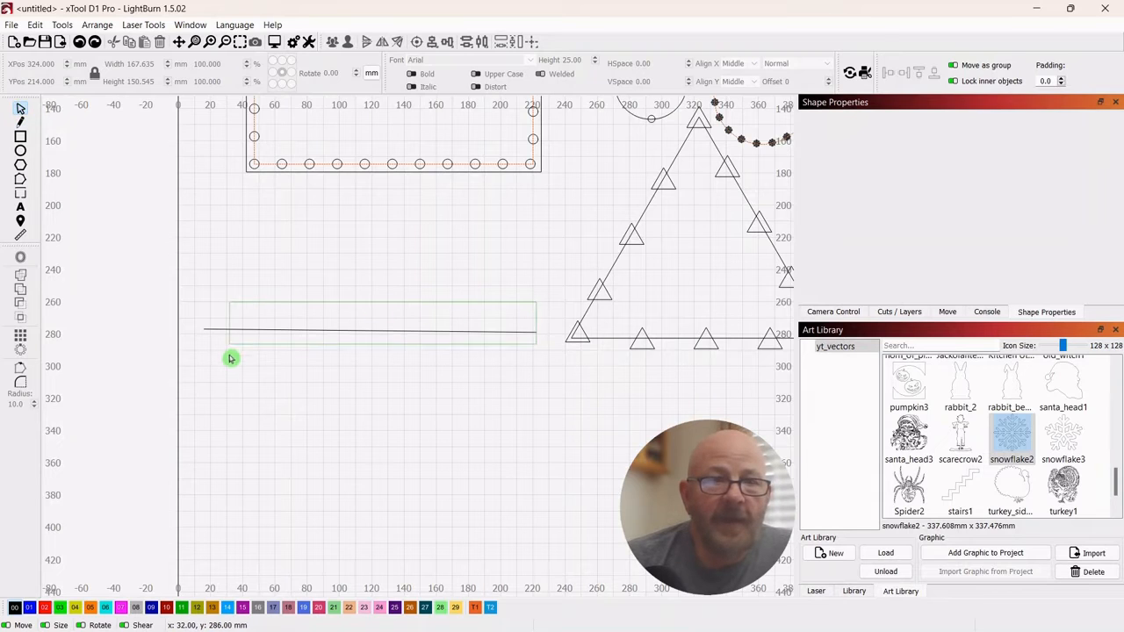
pyautogui.moveTo(230, 358); pyautogui.dragTo(230, 360)
pyautogui.rightClick(369, 331)
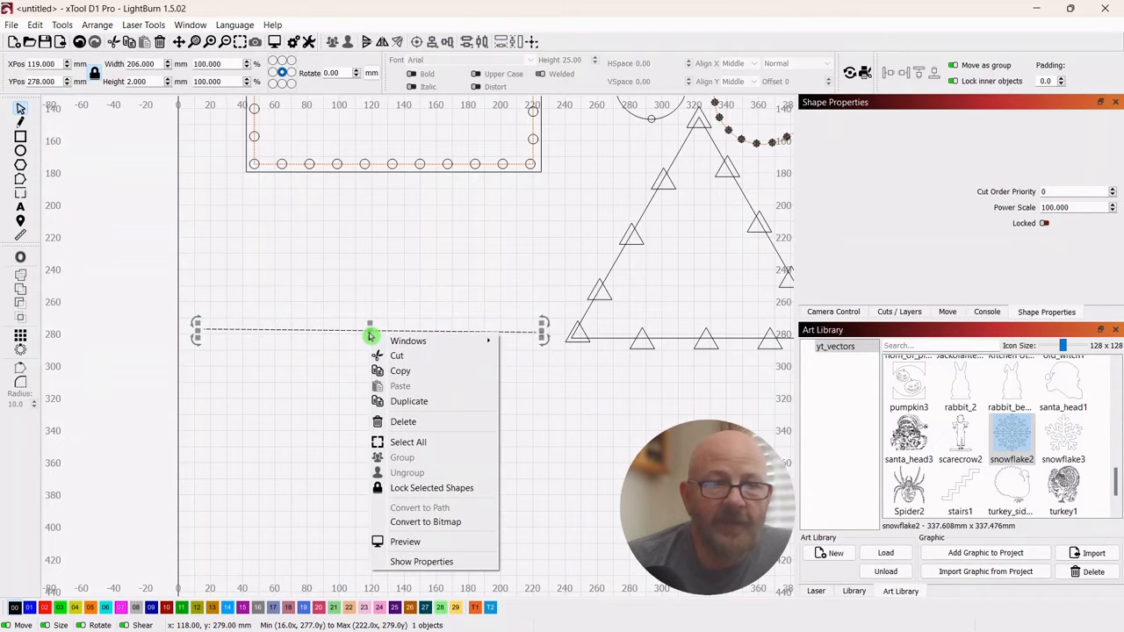
pyautogui.click(337, 398)
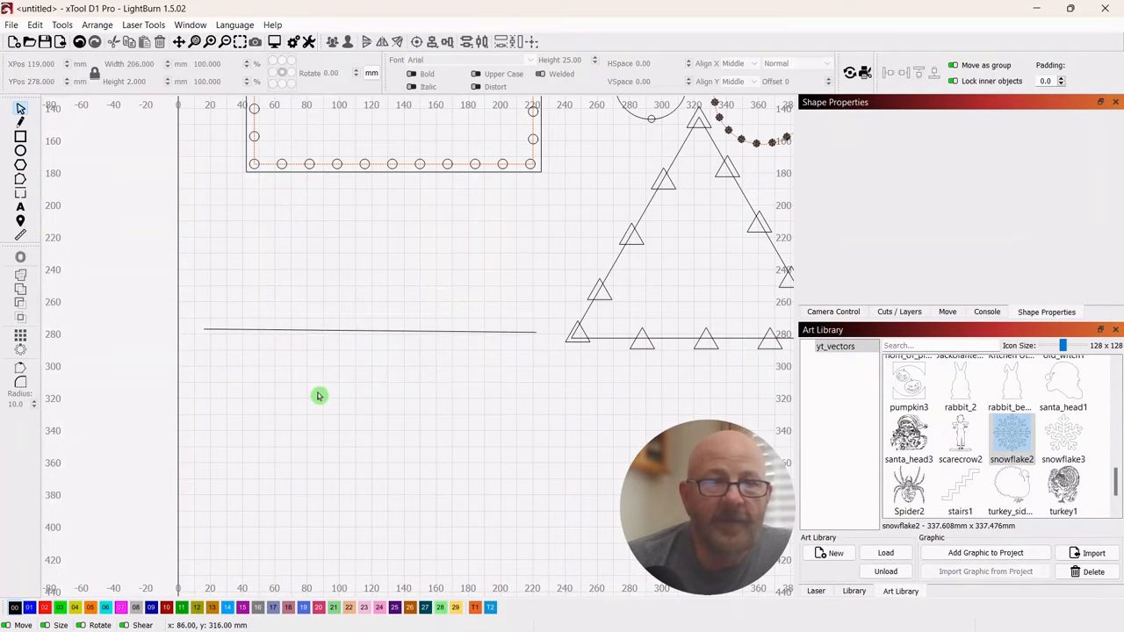
# - Bend the line into a smooth curve by adding a node at about X 73 mm, pulling it down to about Y 307 mm and adjusting its handle
pyautogui.moveTo(363, 311); pyautogui.dragTo(275, 358)
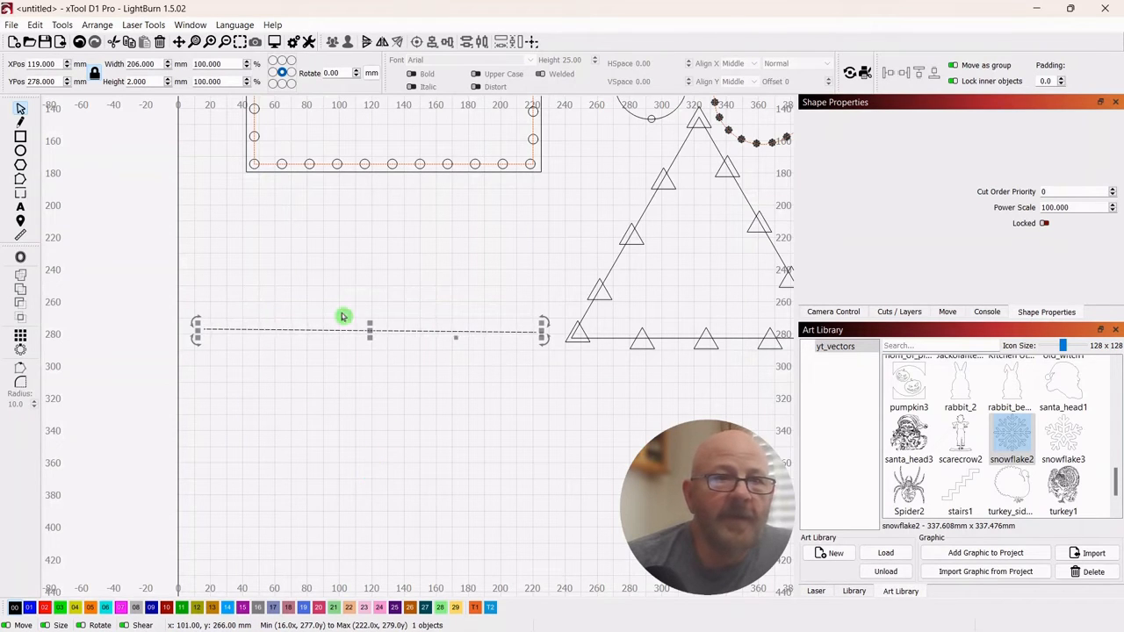
pyautogui.click(23, 182)
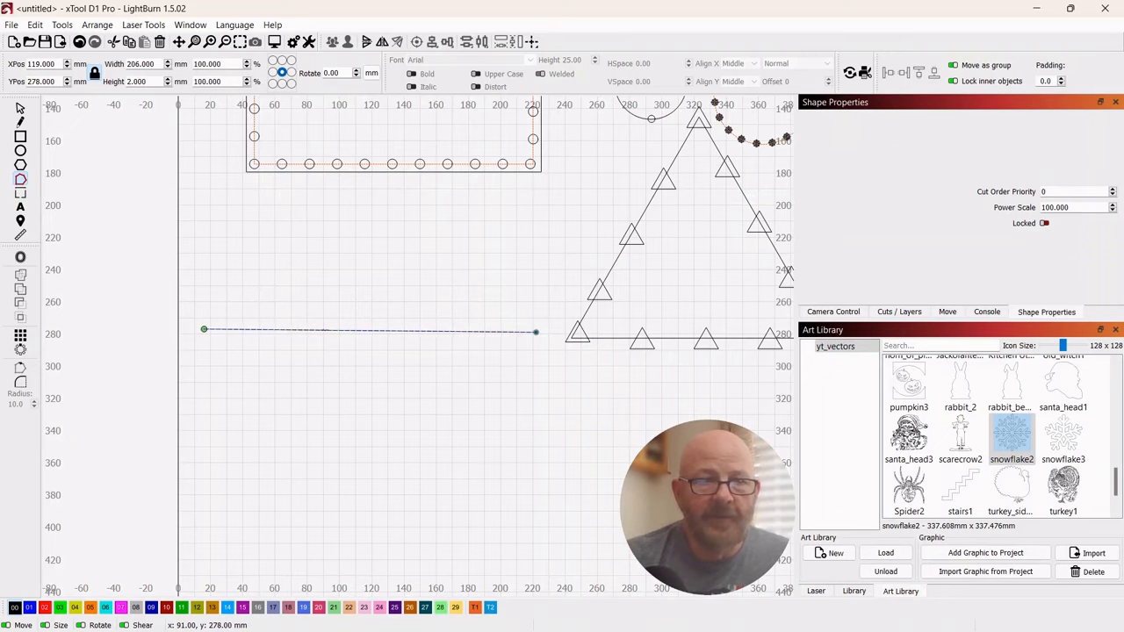
pyautogui.scroll(5, 324, 330)
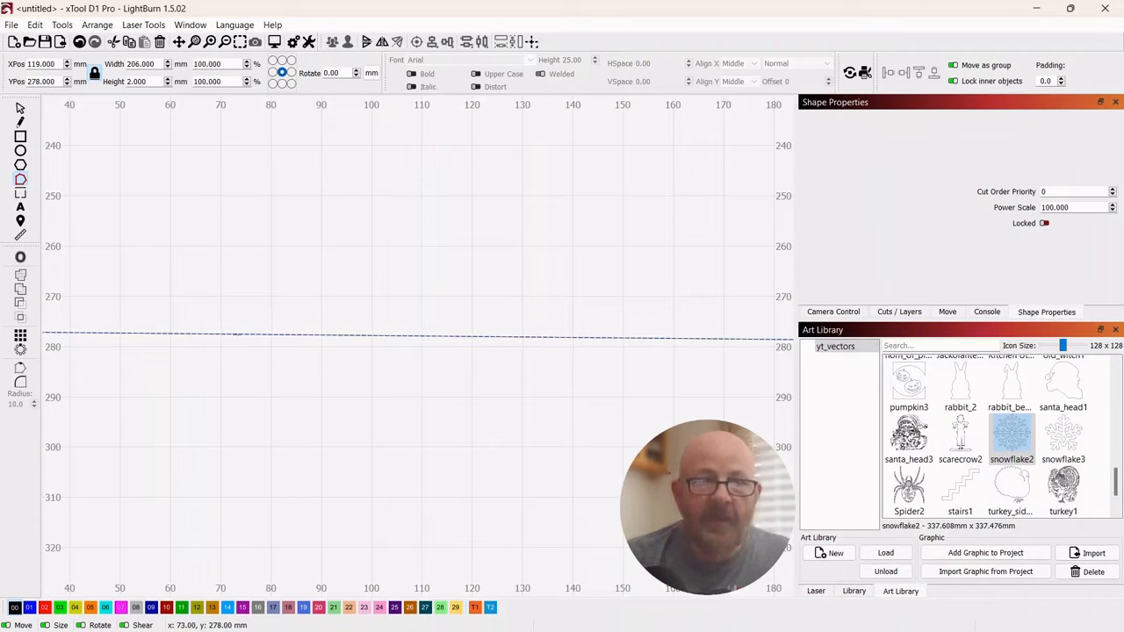
pyautogui.scroll(-7, 244, 306)
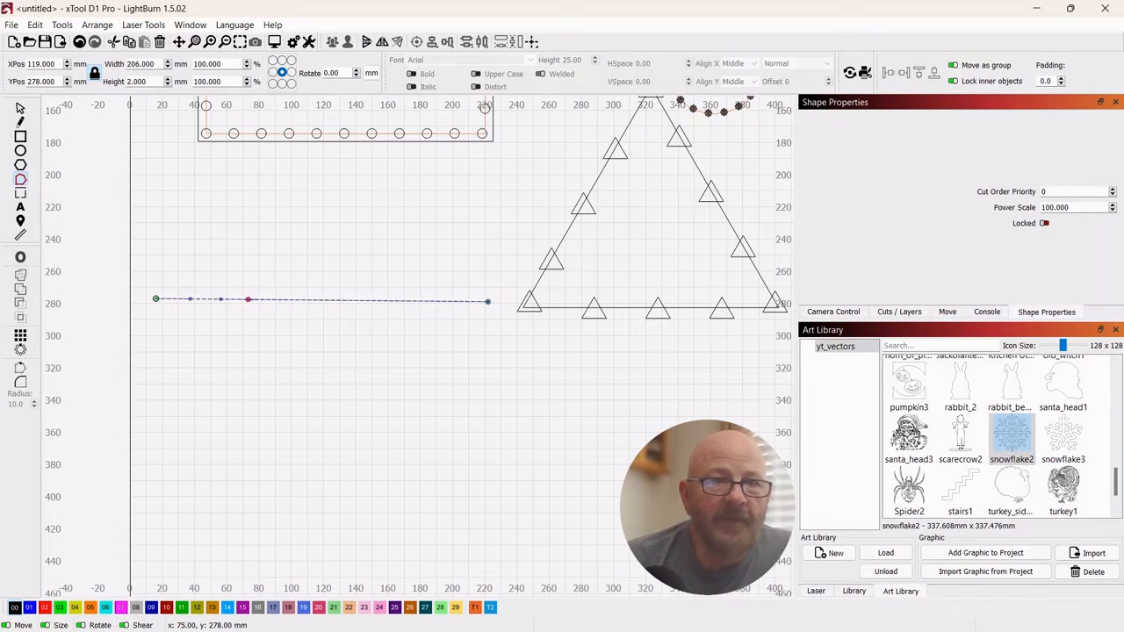
pyautogui.moveTo(247, 299); pyautogui.dragTo(247, 347)
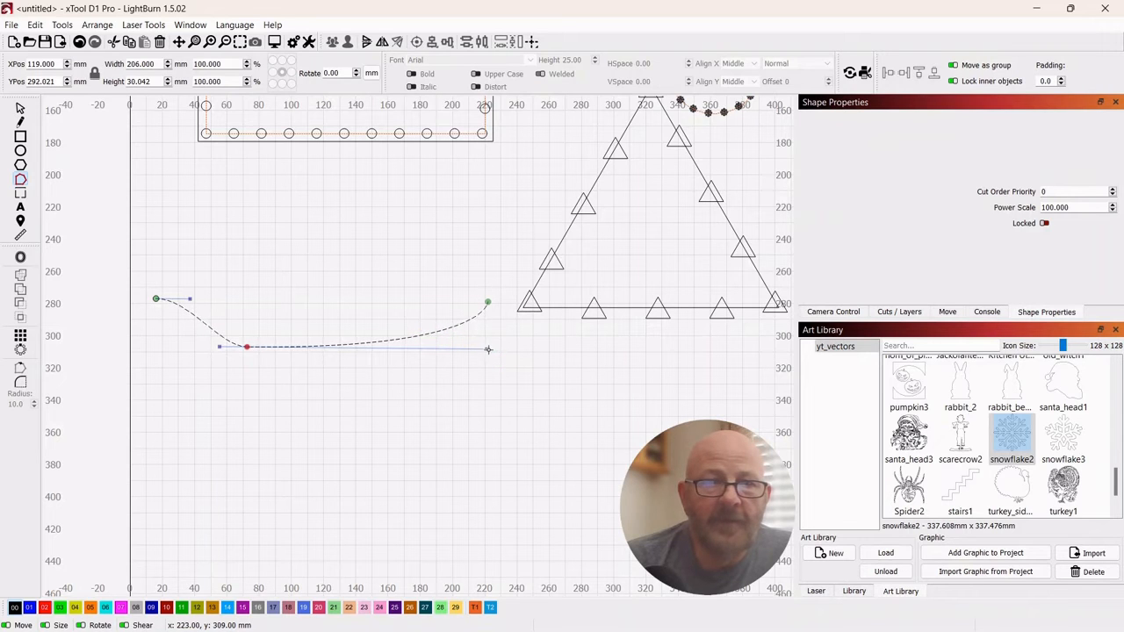
pyautogui.moveTo(487, 348)
pyautogui.mouseDown()
pyautogui.moveTo(447, 208)
pyautogui.moveTo(489, 280)
pyautogui.moveTo(495, 366)
pyautogui.moveTo(489, 335)
pyautogui.moveTo(484, 354)
pyautogui.mouseUp()
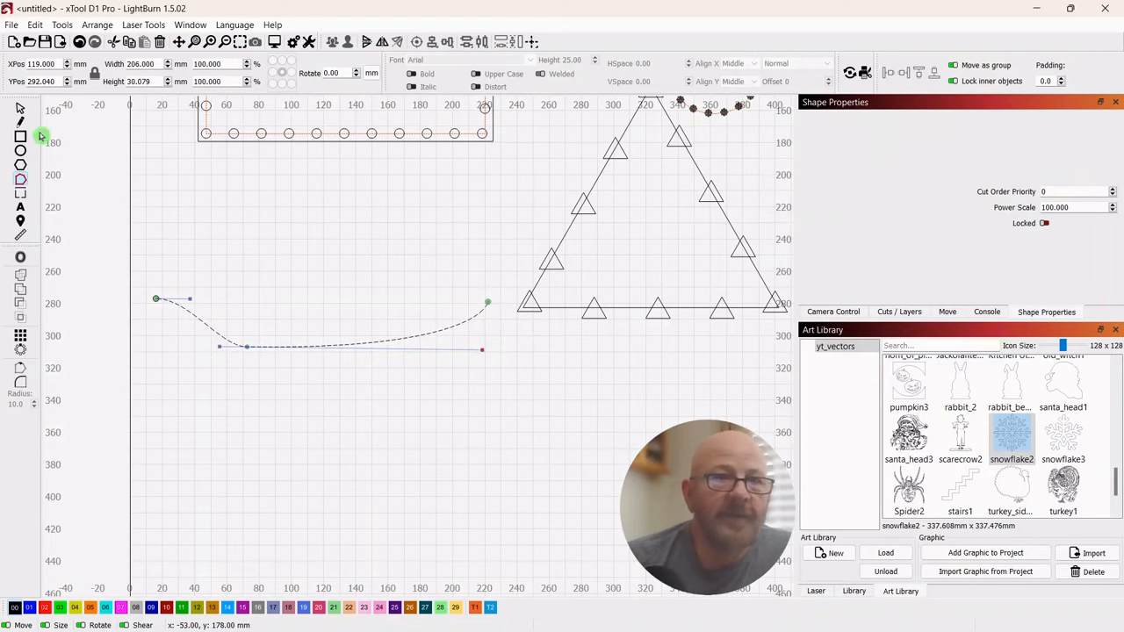
pyautogui.click(20, 110)
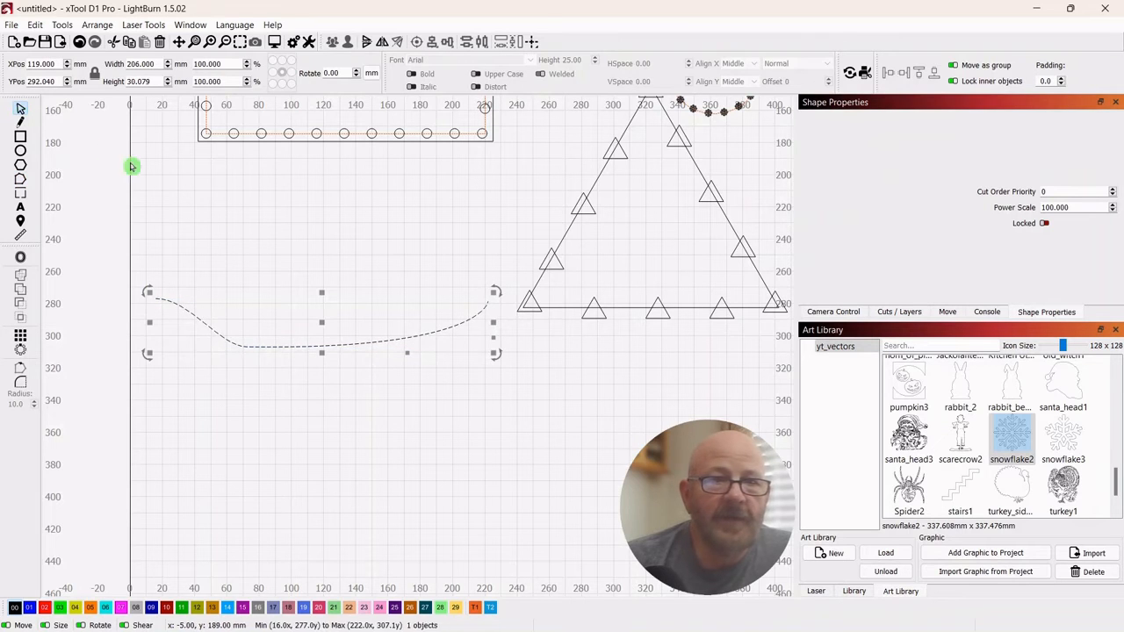
pyautogui.click(296, 251)
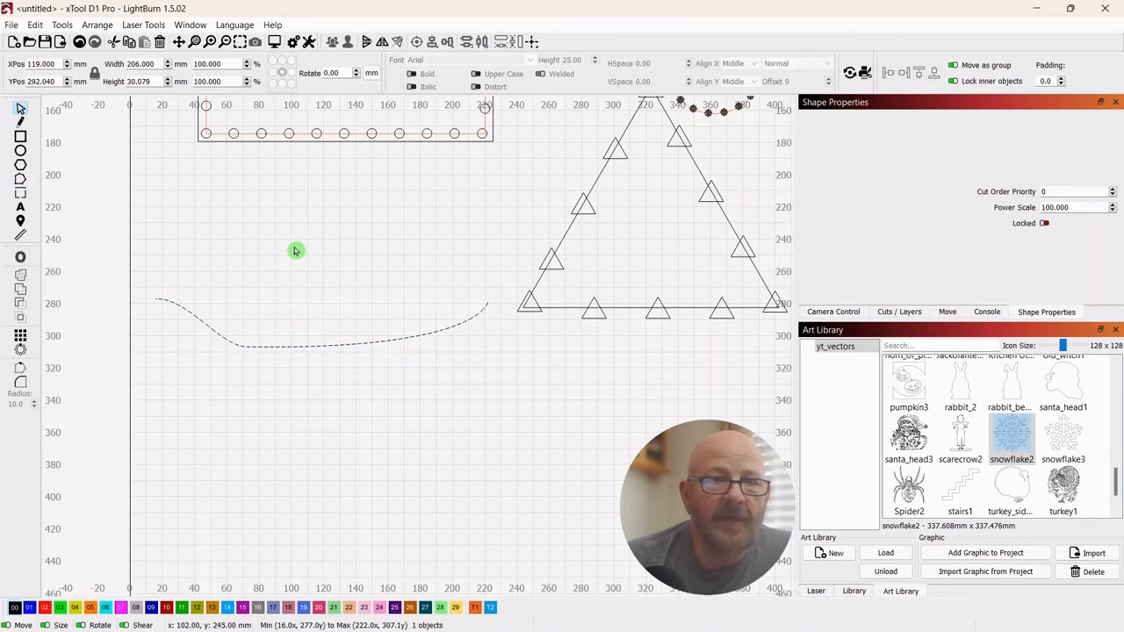
# - Draw a narrow upright ellipse about 8 mm wide and 24 mm high above the curve
pyautogui.click(20, 152)
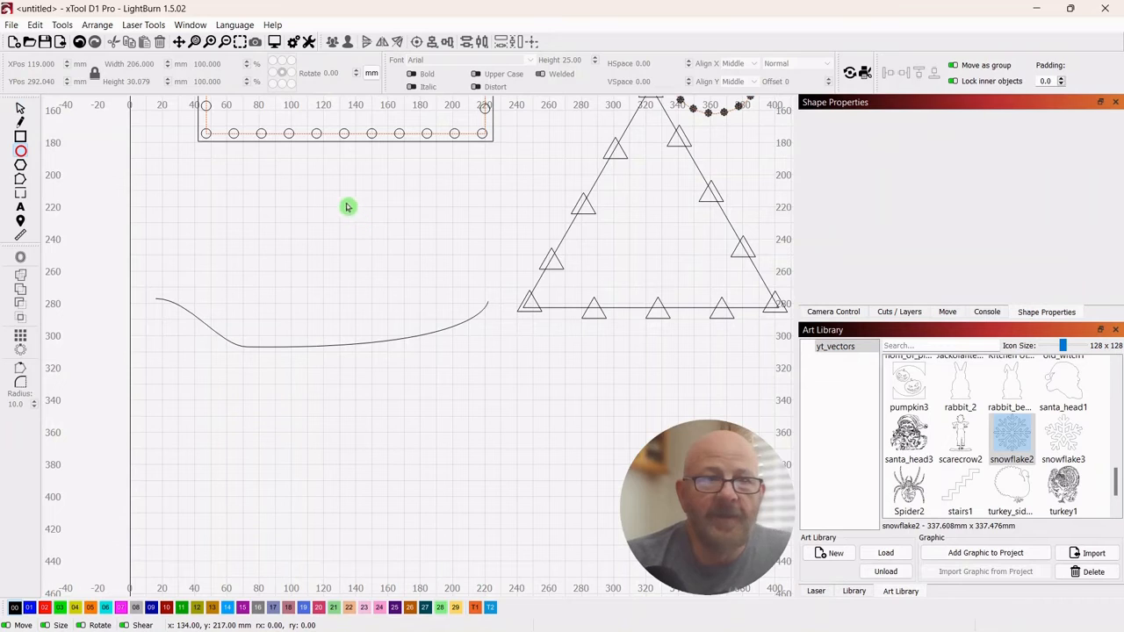
pyautogui.moveTo(305, 208); pyautogui.dragTo(316, 251)
pyautogui.click(21, 108)
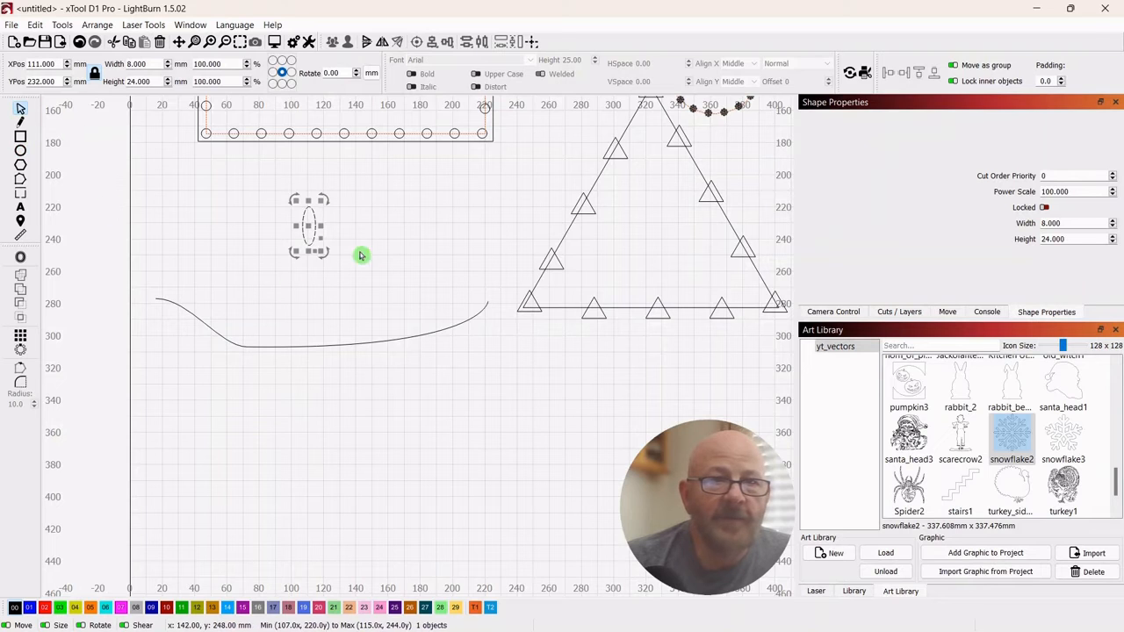
# - Move the ellipse onto the curve's left end, centred at about X 17, Y 277 mm
pyautogui.moveTo(308, 229); pyautogui.dragTo(169, 344)
pyautogui.scroll(2, 246, 413)
pyautogui.scroll(1, 246, 411)
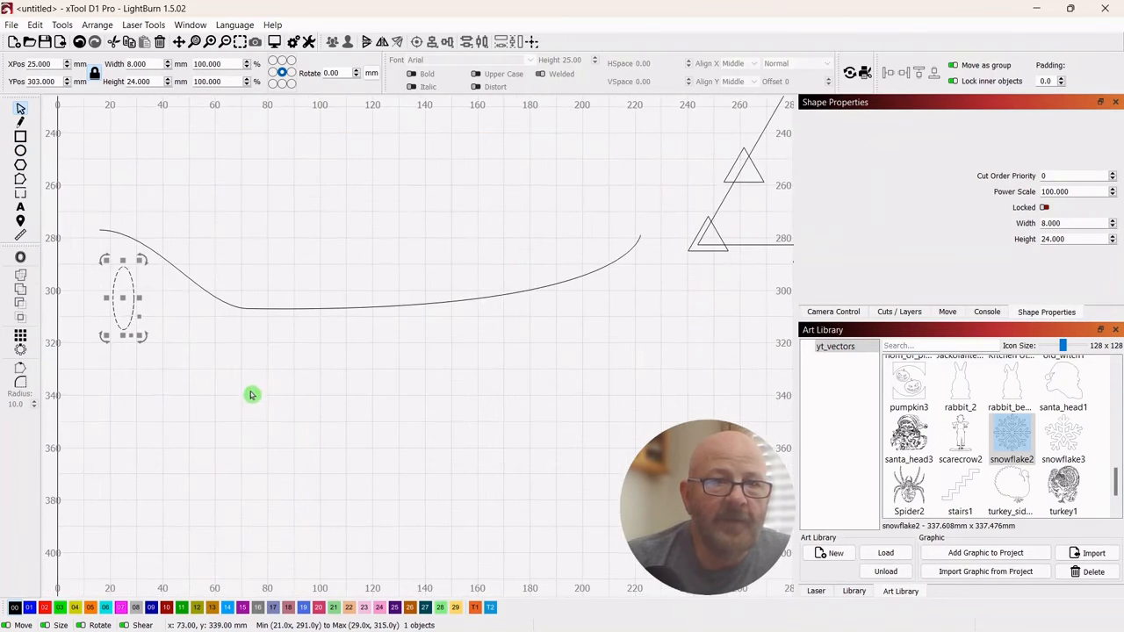
pyautogui.moveTo(251, 394); pyautogui.dragTo(336, 416)
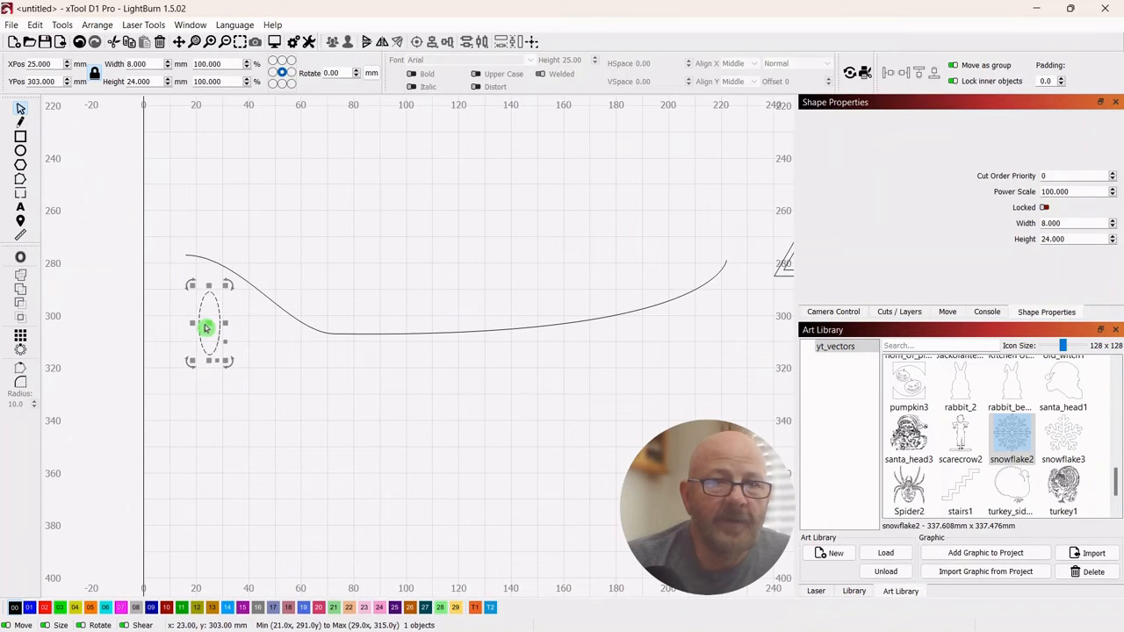
pyautogui.moveTo(208, 324); pyautogui.dragTo(189, 255)
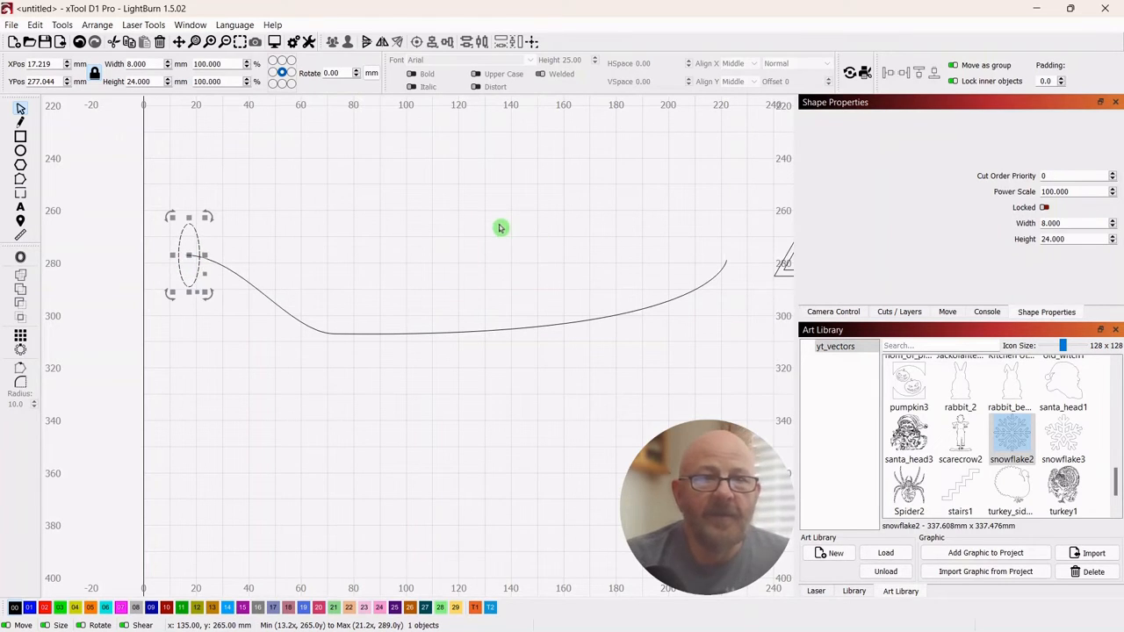
# - Select the curve together with the ellipse as the path for the copies
pyautogui.scroll(-2, 523, 226)
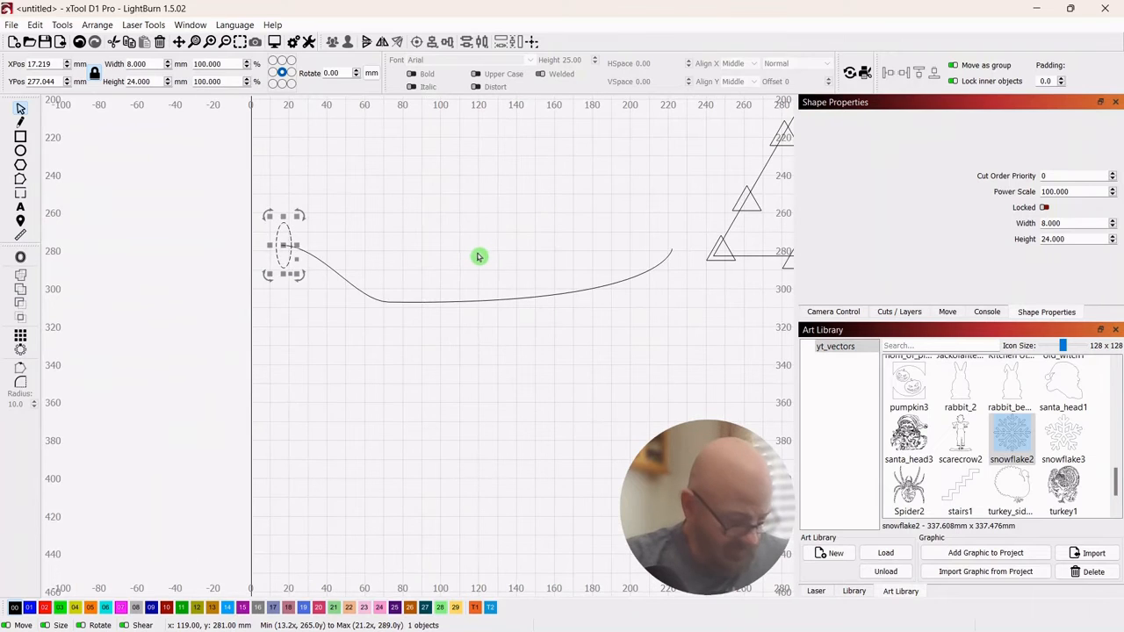
pyautogui.moveTo(479, 252); pyautogui.dragTo(370, 332)
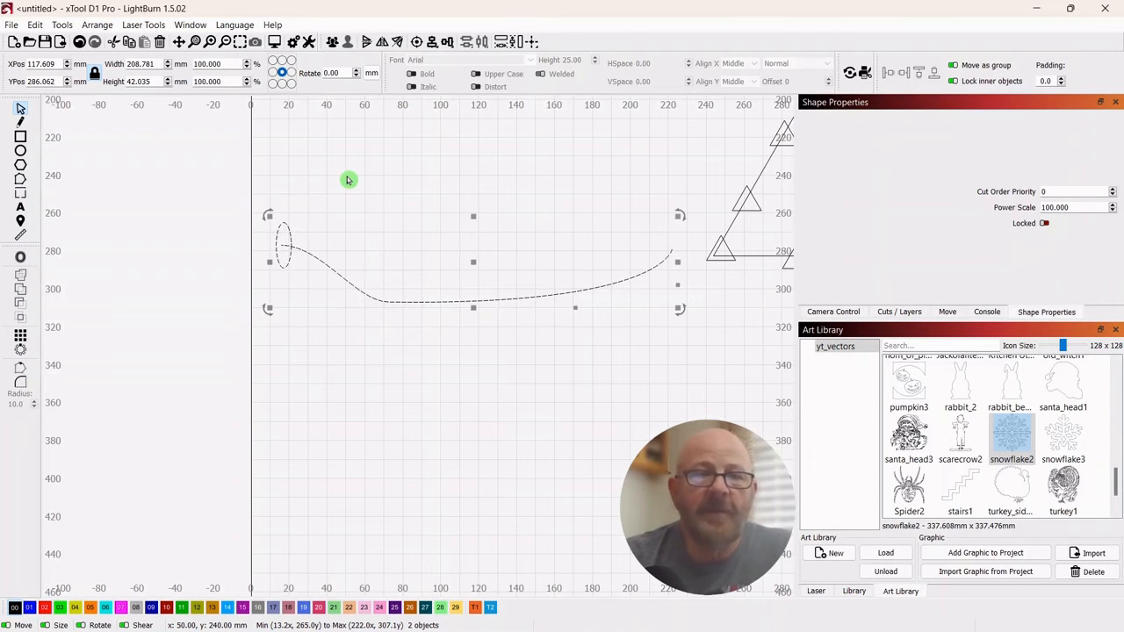
pyautogui.moveTo(635, 175); pyautogui.dragTo(519, 187)
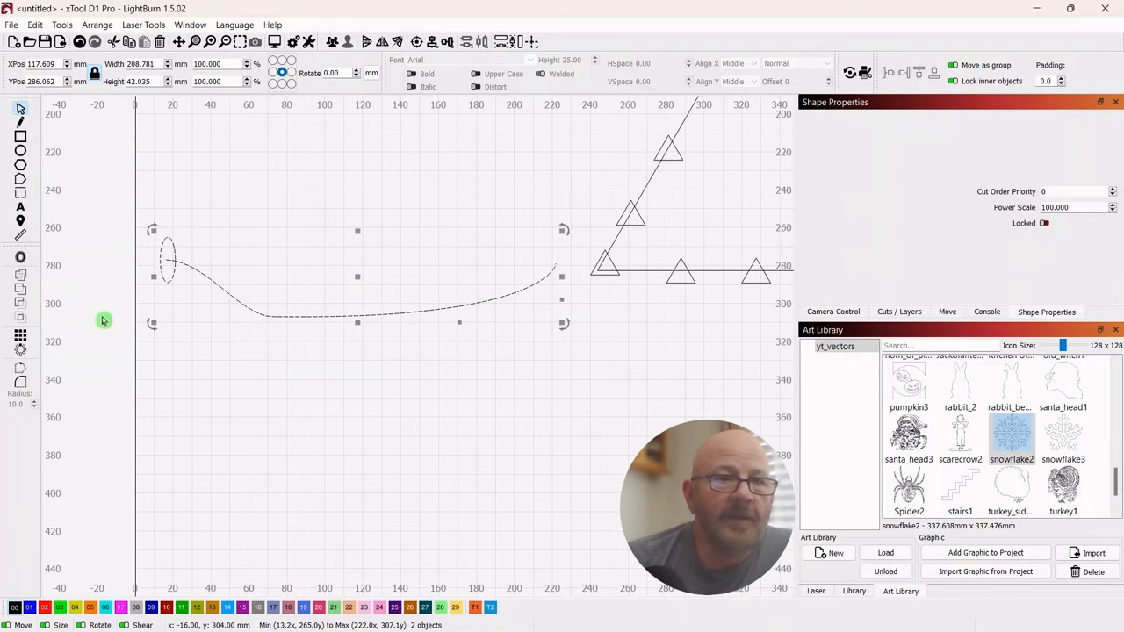
pyautogui.click(97, 25)
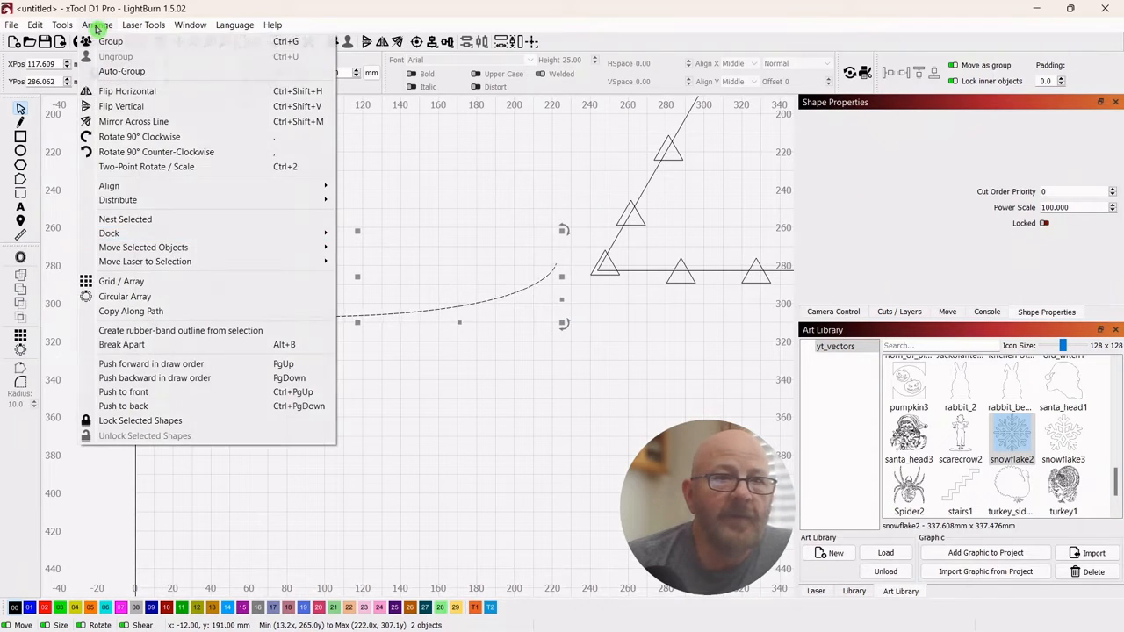
pyautogui.click(125, 295)
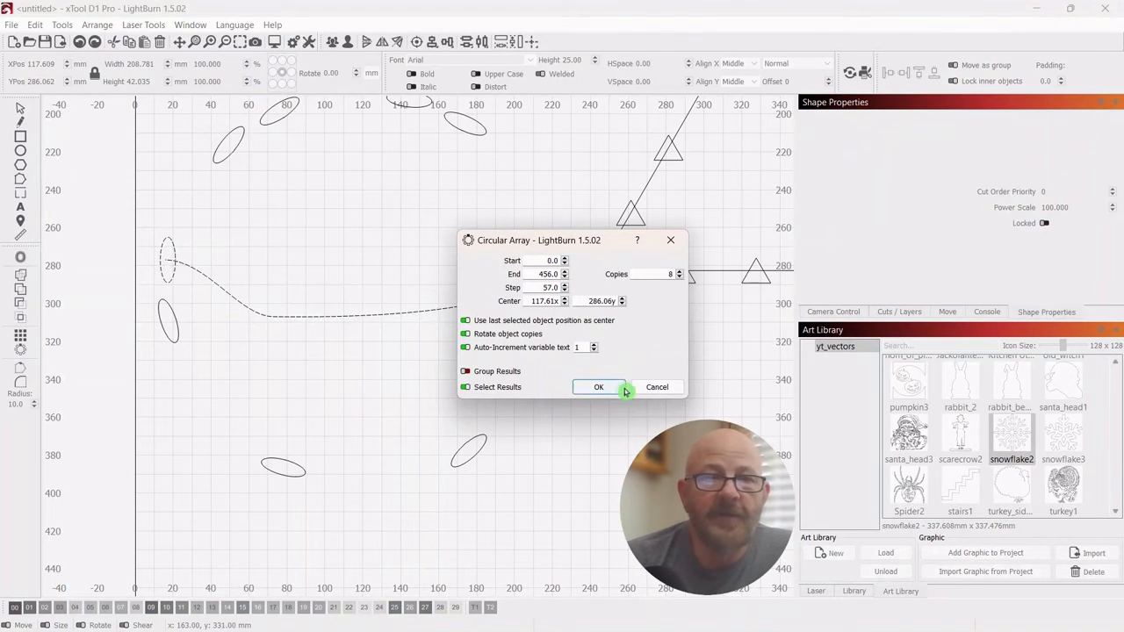
pyautogui.click(657, 387)
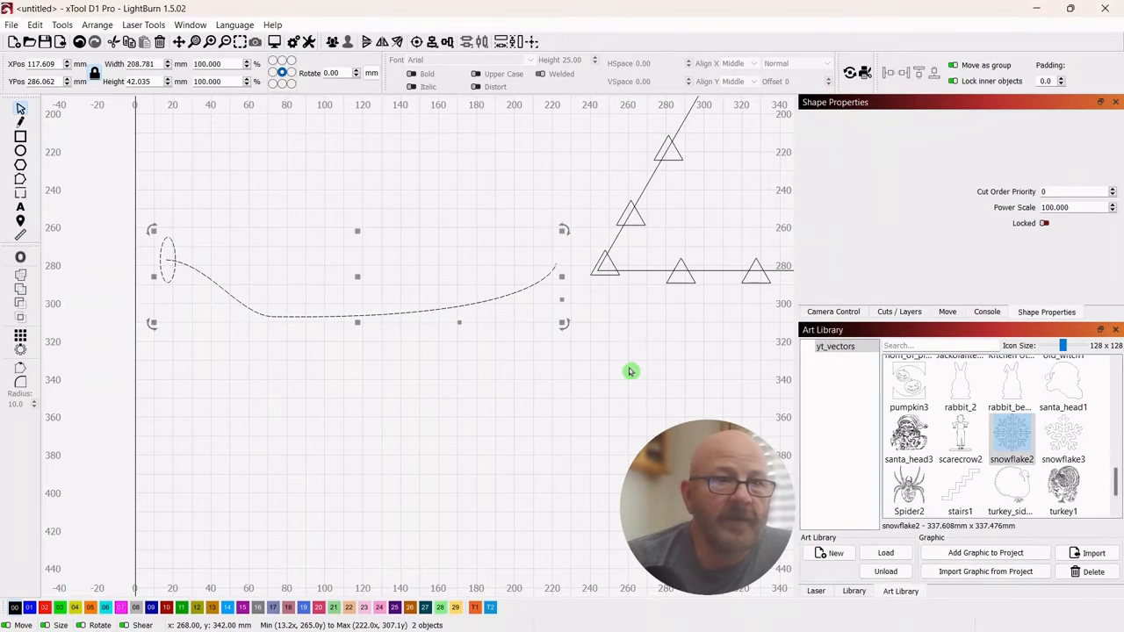
# - Copy the ellipse along the curve with Copy Along Path, using 13 copies and leaving Rotate Copies off
pyautogui.click(95, 26)
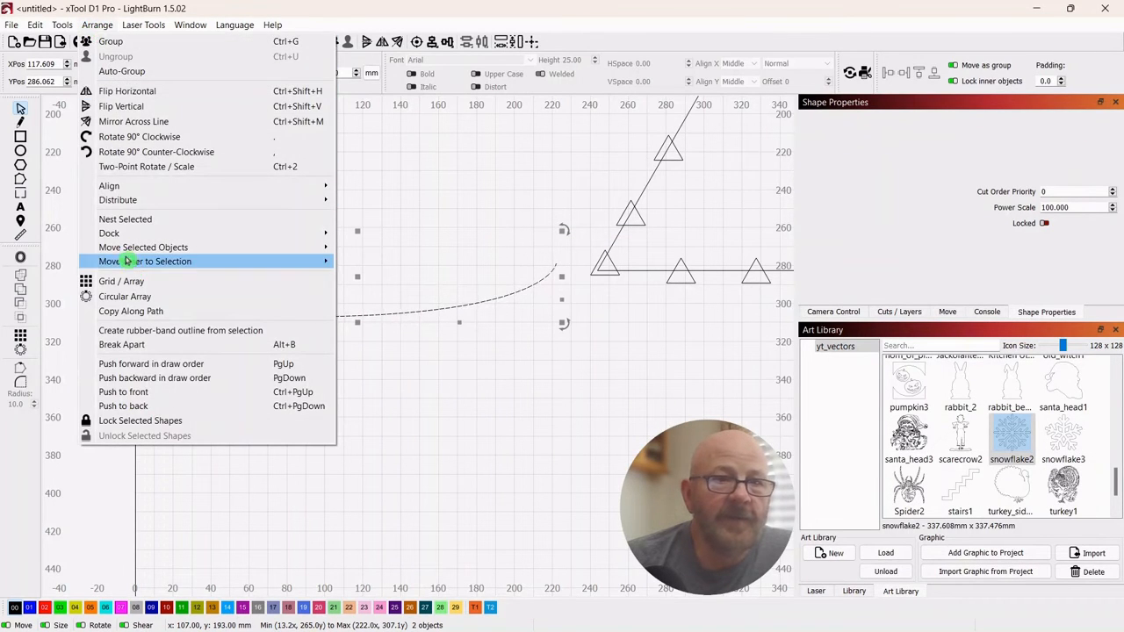
pyautogui.click(128, 312)
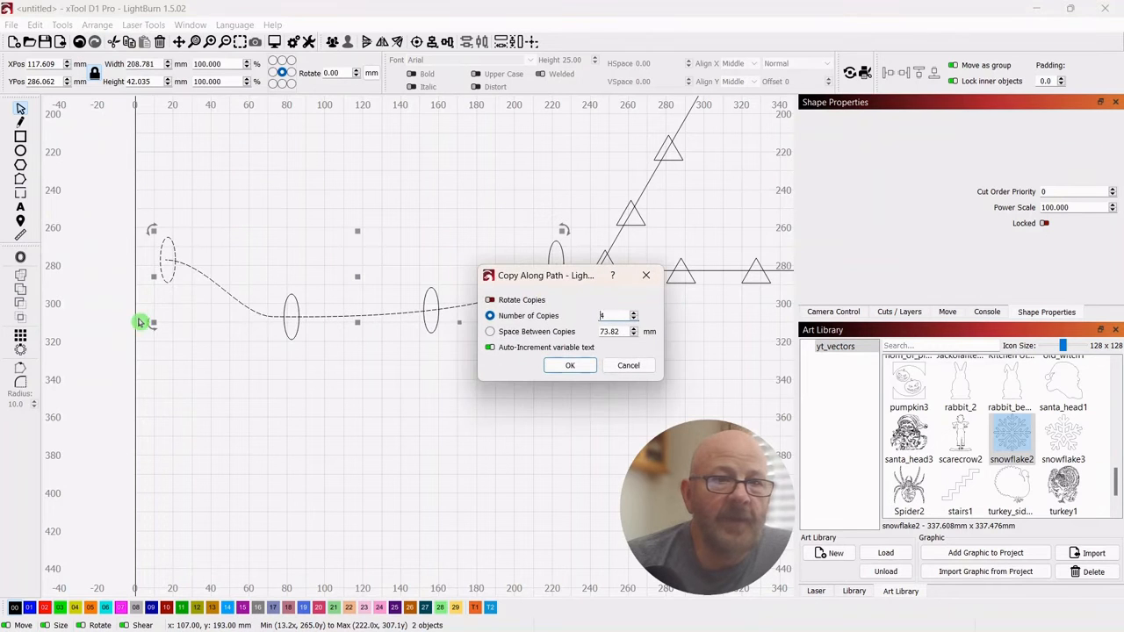
pyautogui.moveTo(568, 281); pyautogui.dragTo(533, 411)
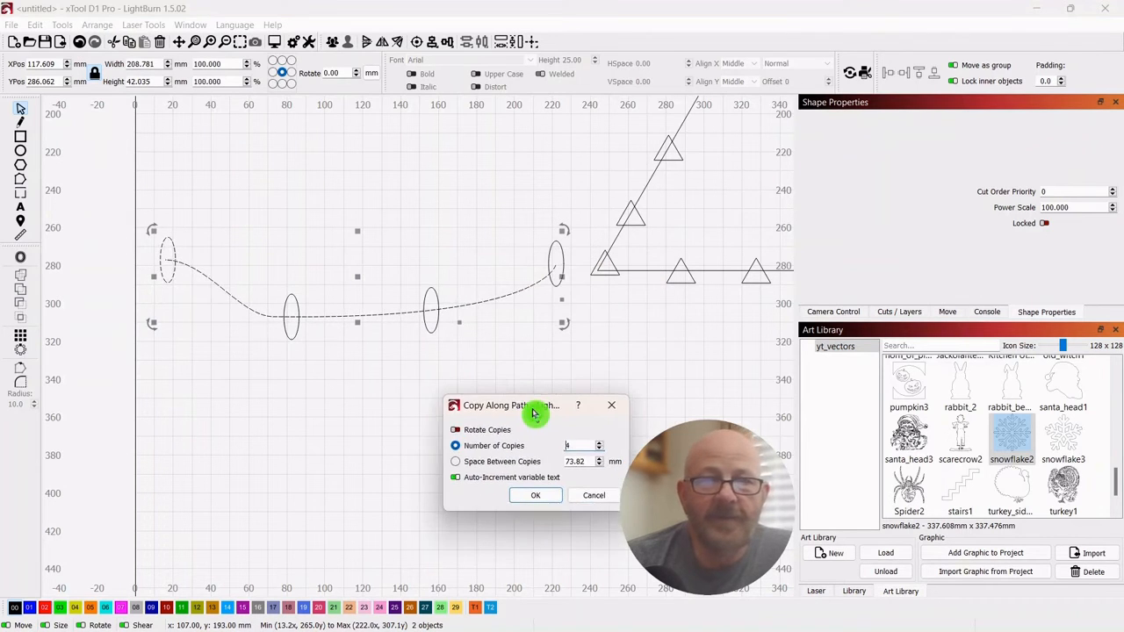
pyautogui.click(600, 446)
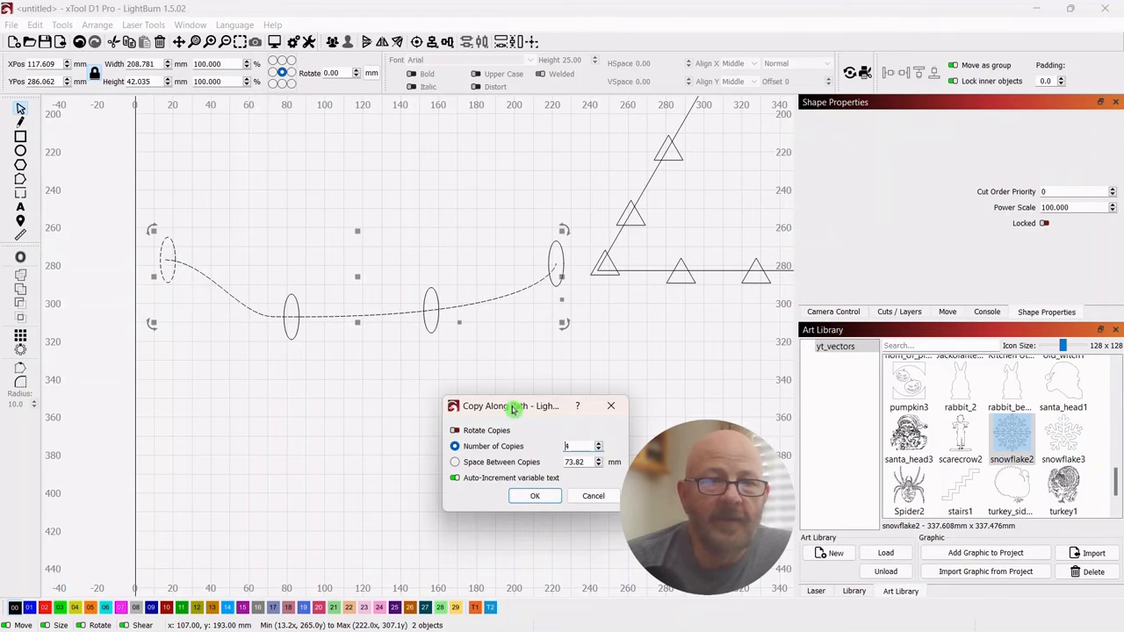
pyautogui.moveTo(504, 407); pyautogui.dragTo(261, 384)
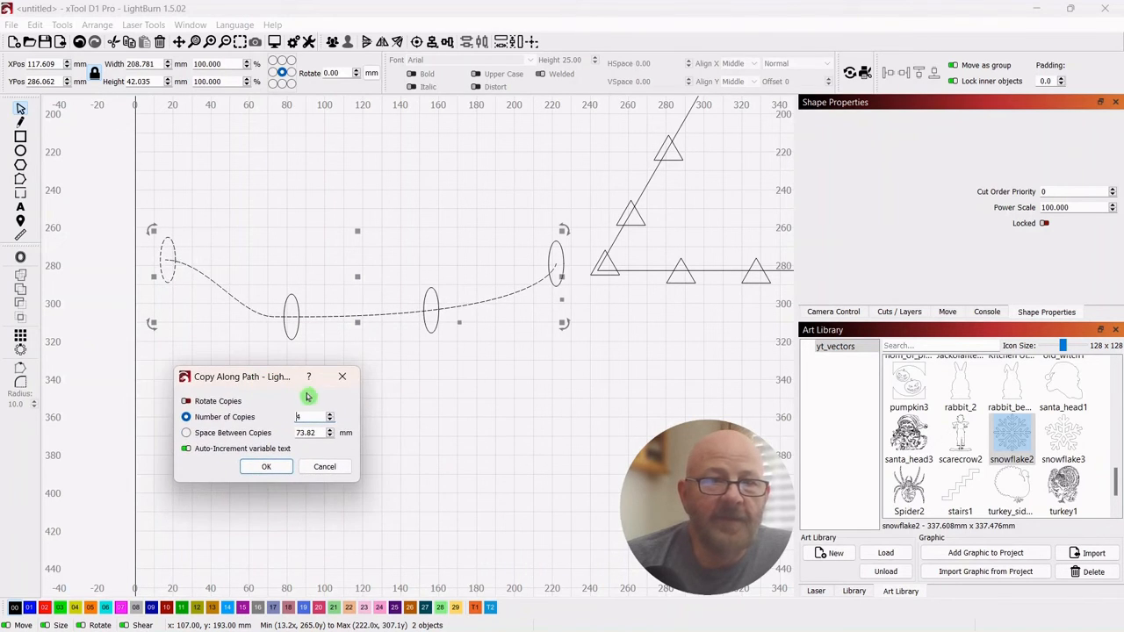
pyautogui.click(327, 416)
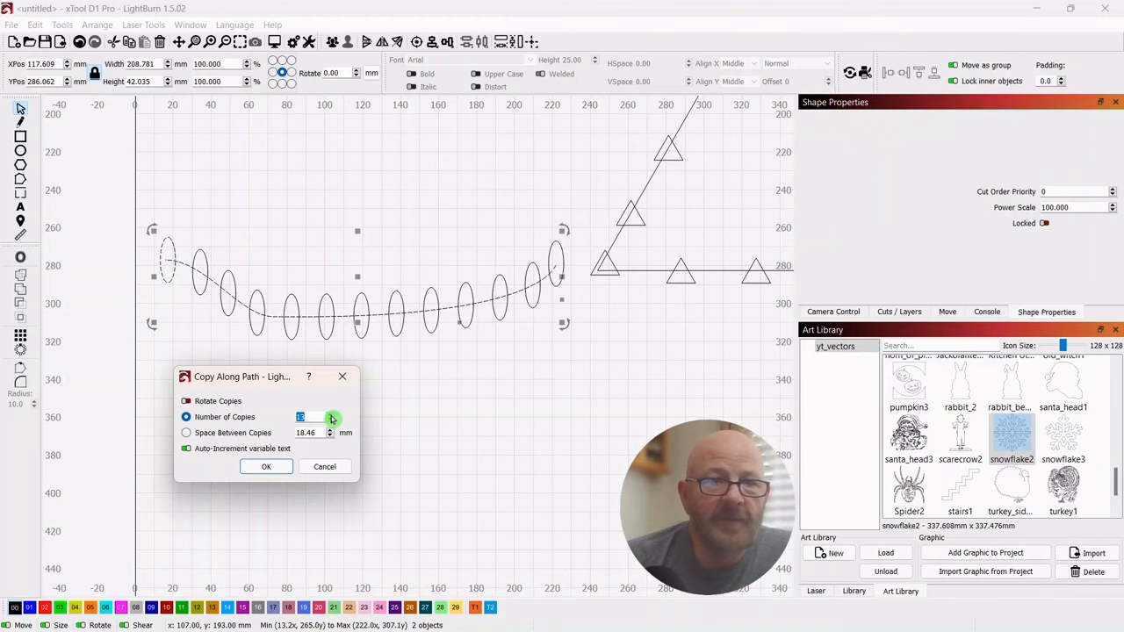
pyautogui.click(261, 467)
pyautogui.click(359, 383)
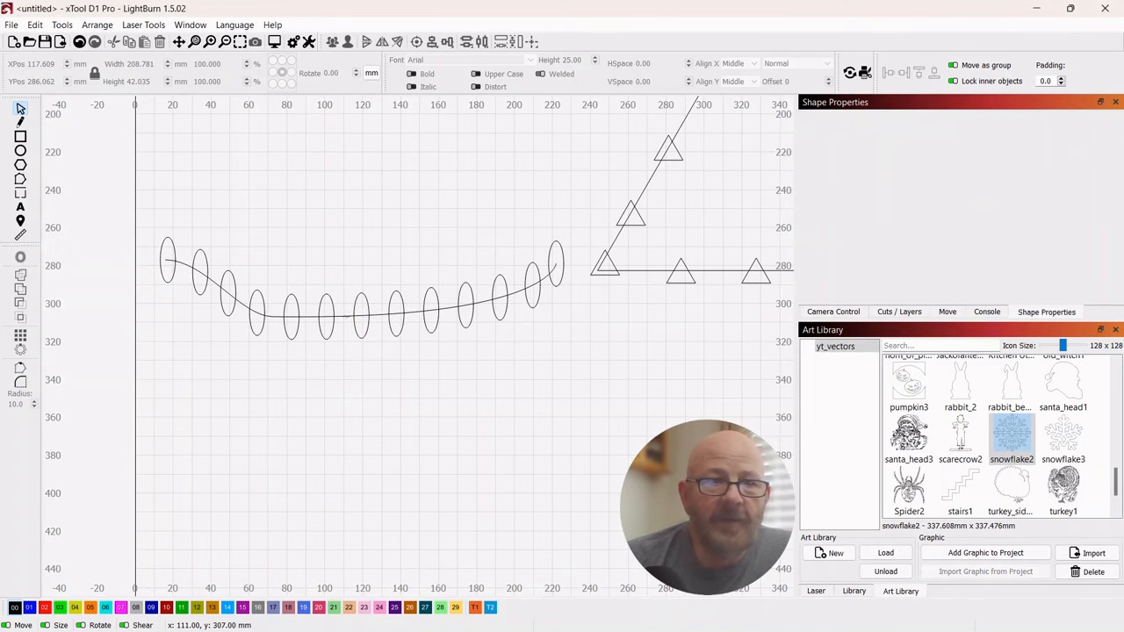
# - Pull the guide curve up and away from the row of ellipses and delete it
pyautogui.click(344, 316)
pyautogui.moveTo(344, 316); pyautogui.dragTo(354, 211)
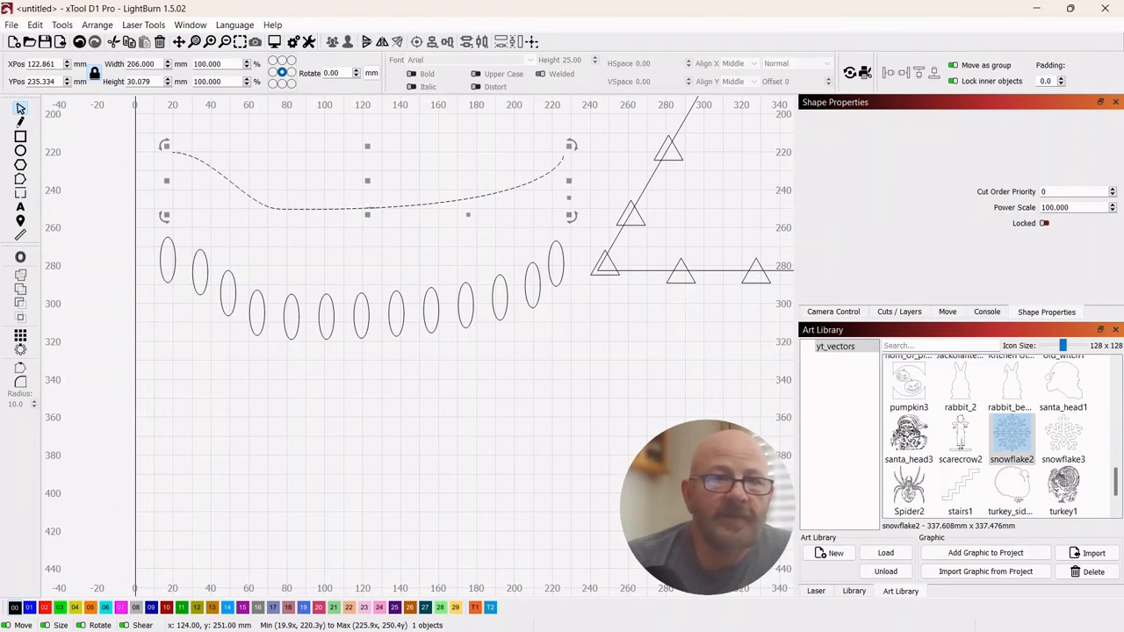
pyautogui.rightClick(367, 184)
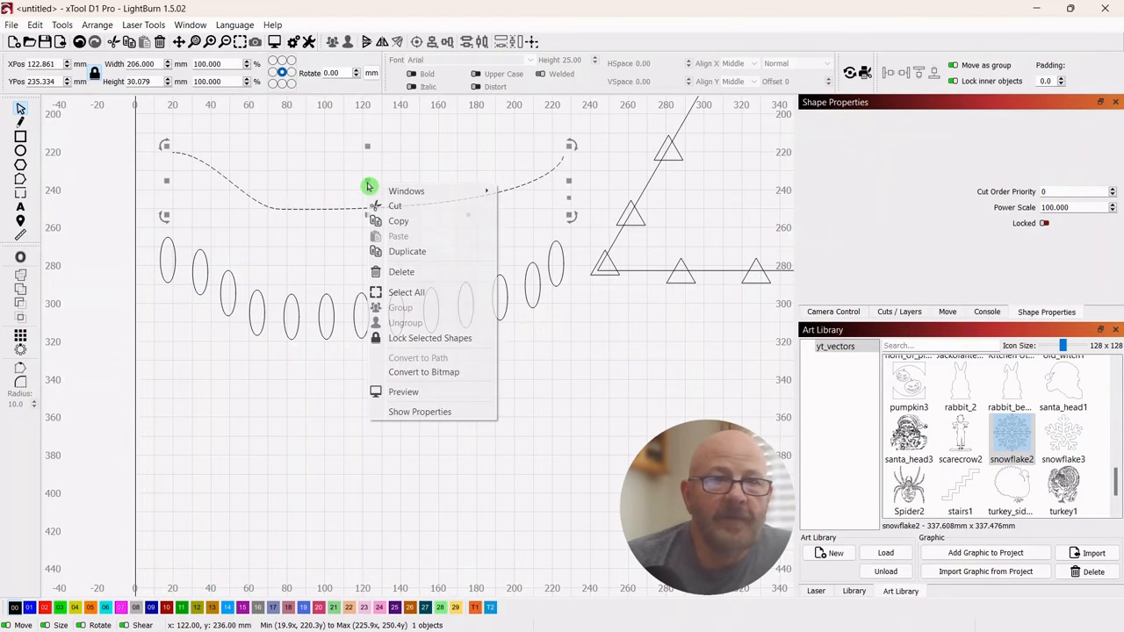
pyautogui.click(397, 273)
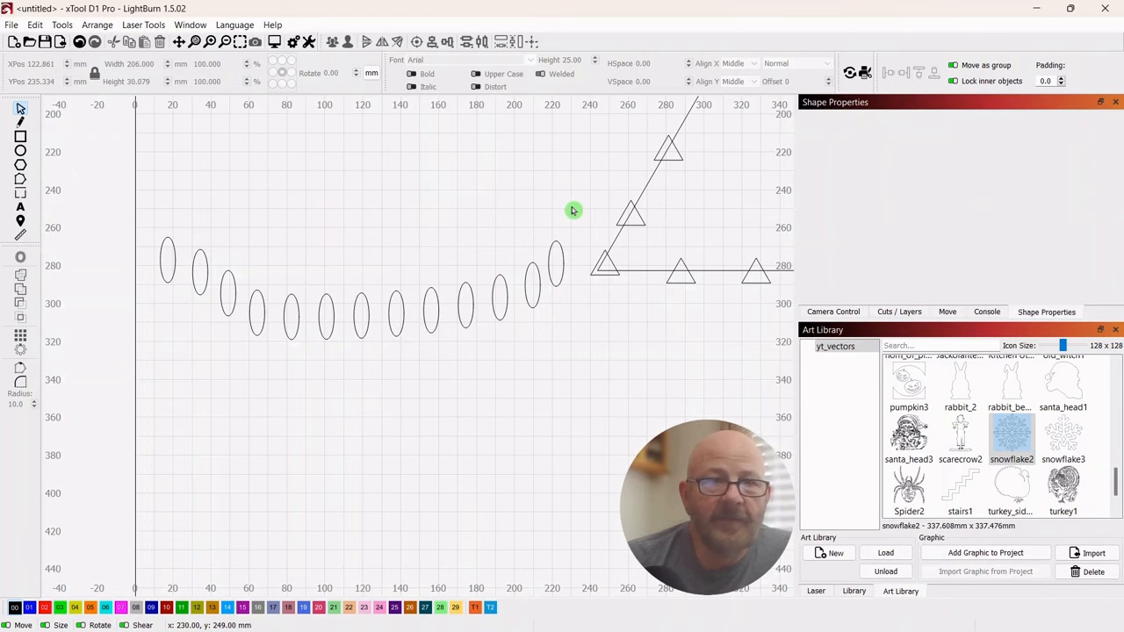
# - Warp the whole row of ellipses with the four-point warp into a flatter band about 210 mm wide and 32 mm high
pyautogui.moveTo(571, 208); pyautogui.dragTo(164, 371)
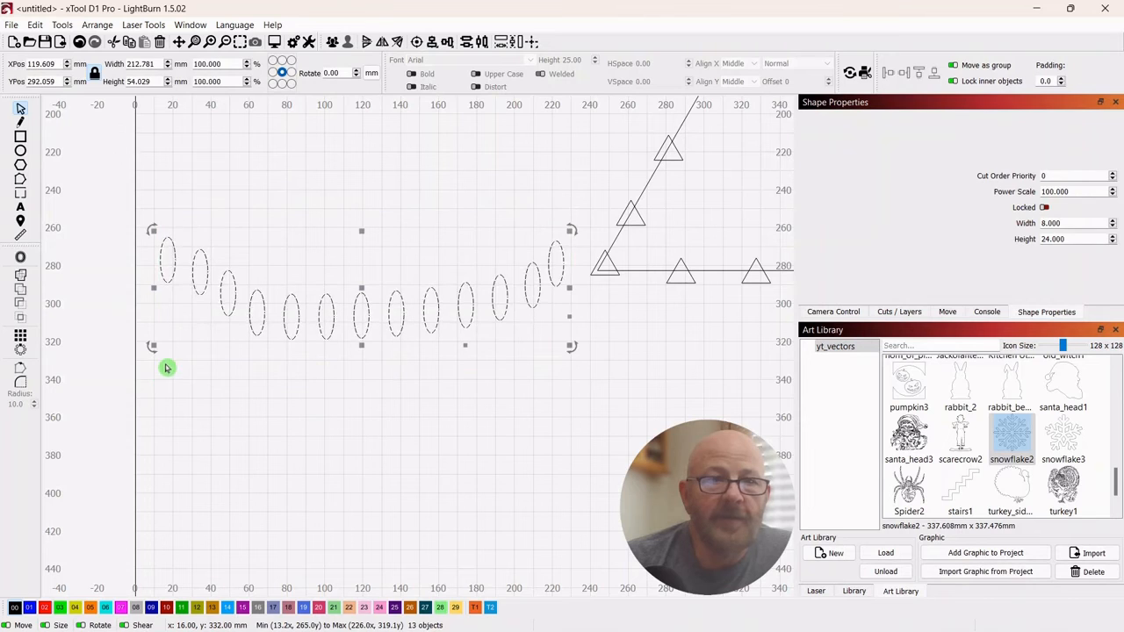
pyautogui.click(144, 26)
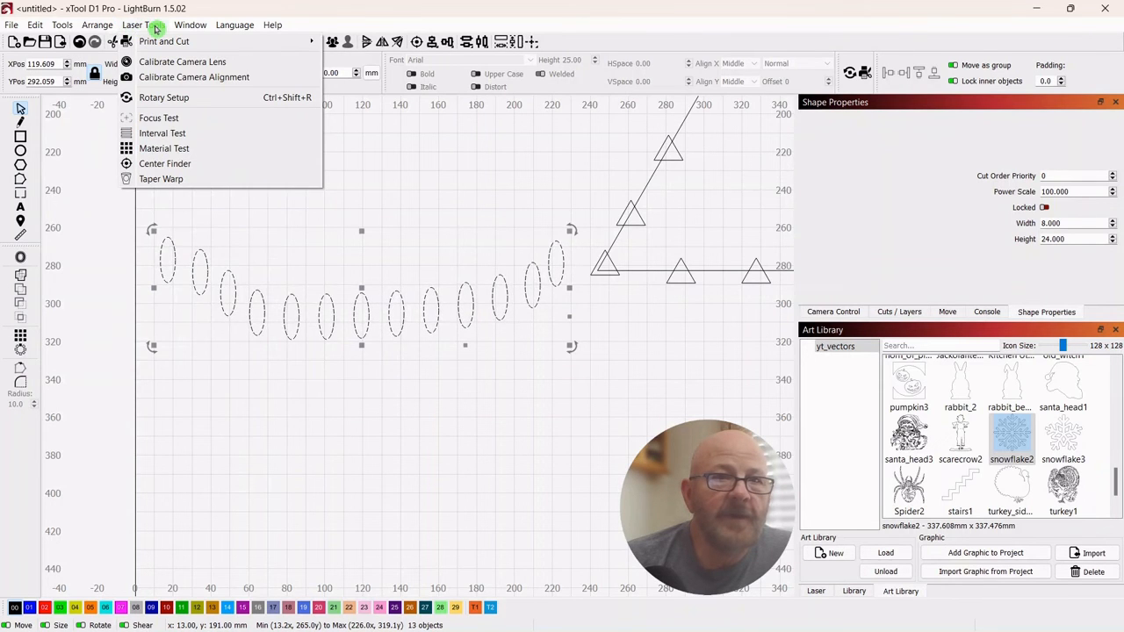
pyautogui.moveTo(68, 31)
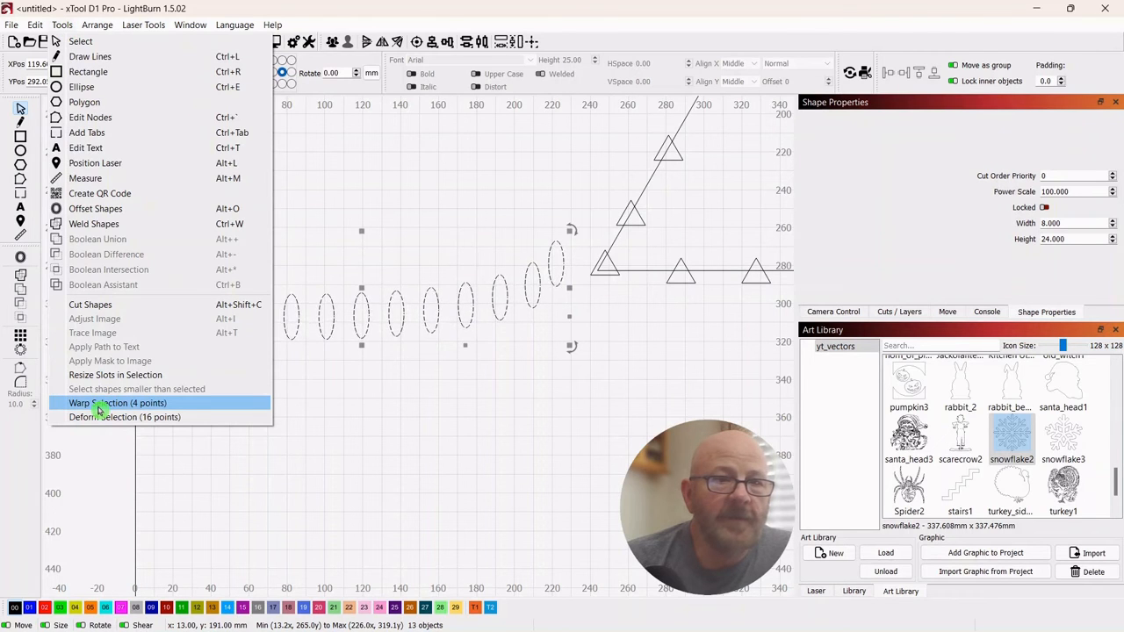
pyautogui.click(99, 404)
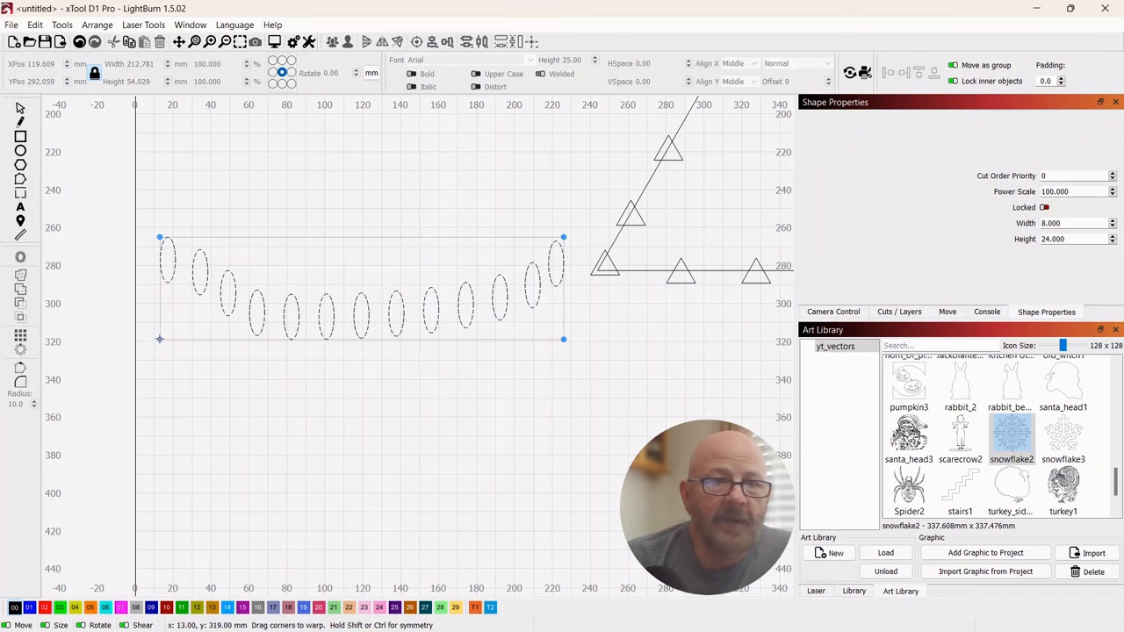
pyautogui.moveTo(158, 339); pyautogui.dragTo(162, 316)
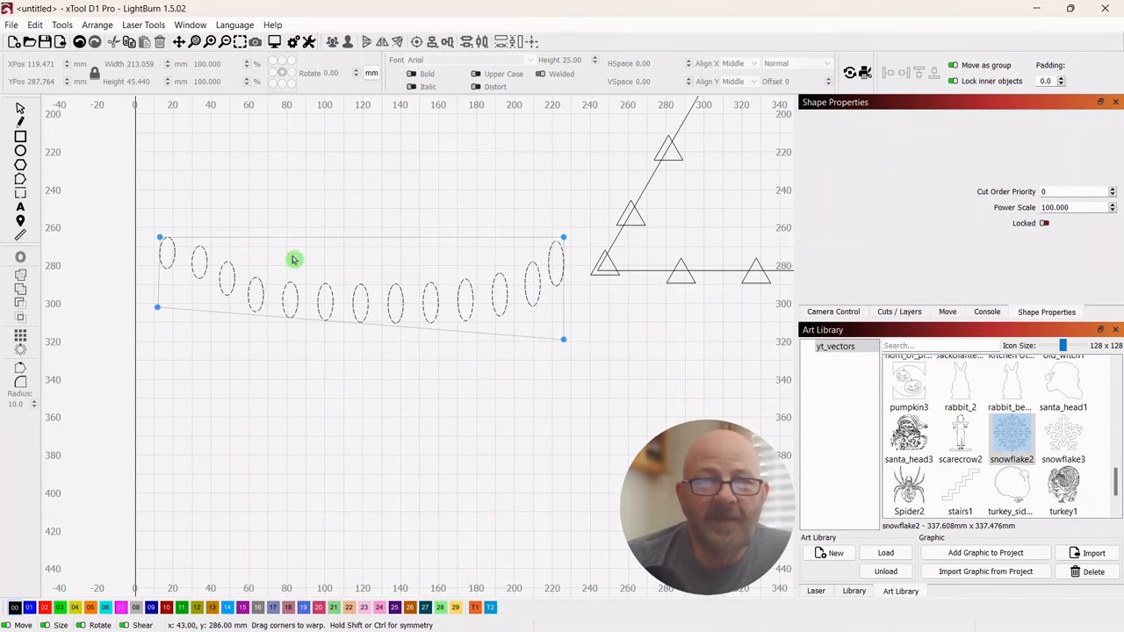
pyautogui.moveTo(566, 241); pyautogui.dragTo(555, 278)
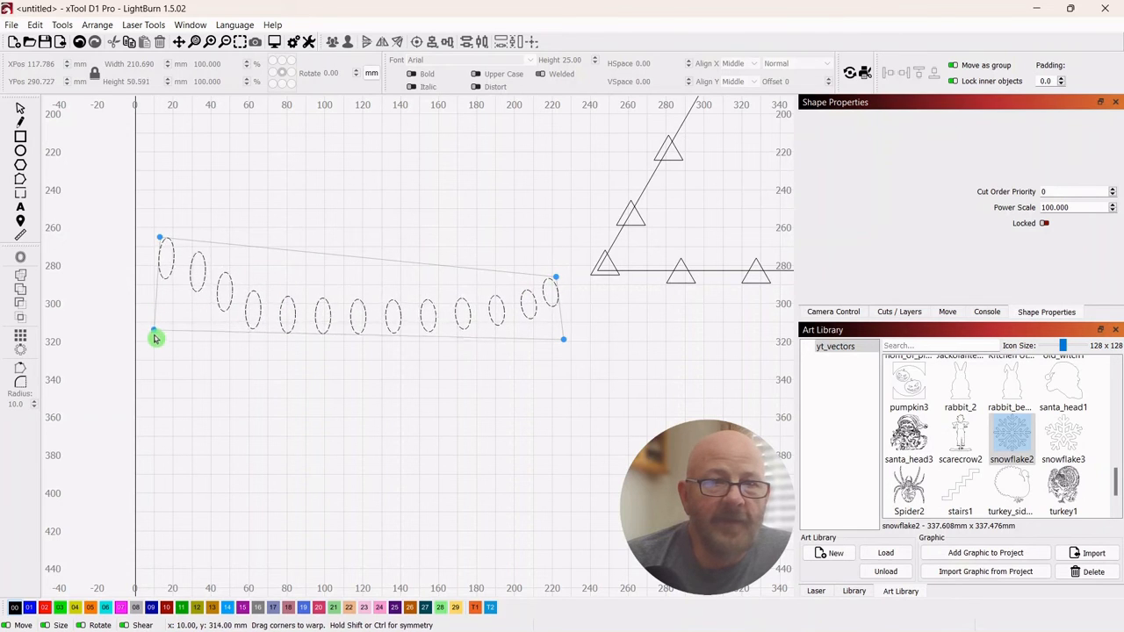
pyautogui.moveTo(155, 341); pyautogui.dragTo(155, 344)
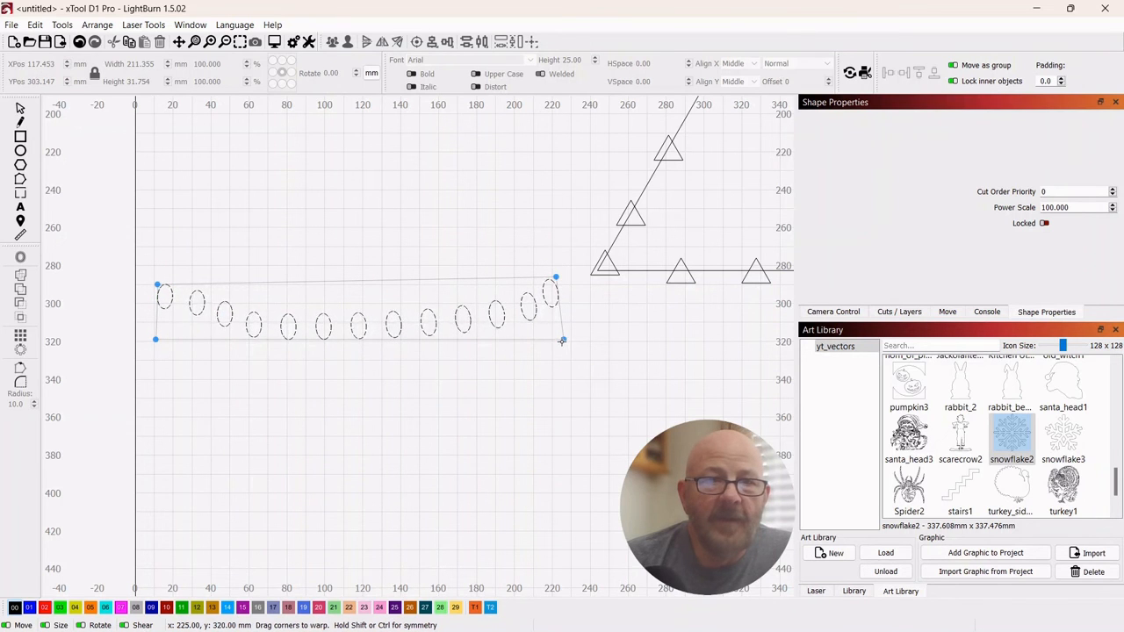
pyautogui.moveTo(552, 345); pyautogui.dragTo(551, 343)
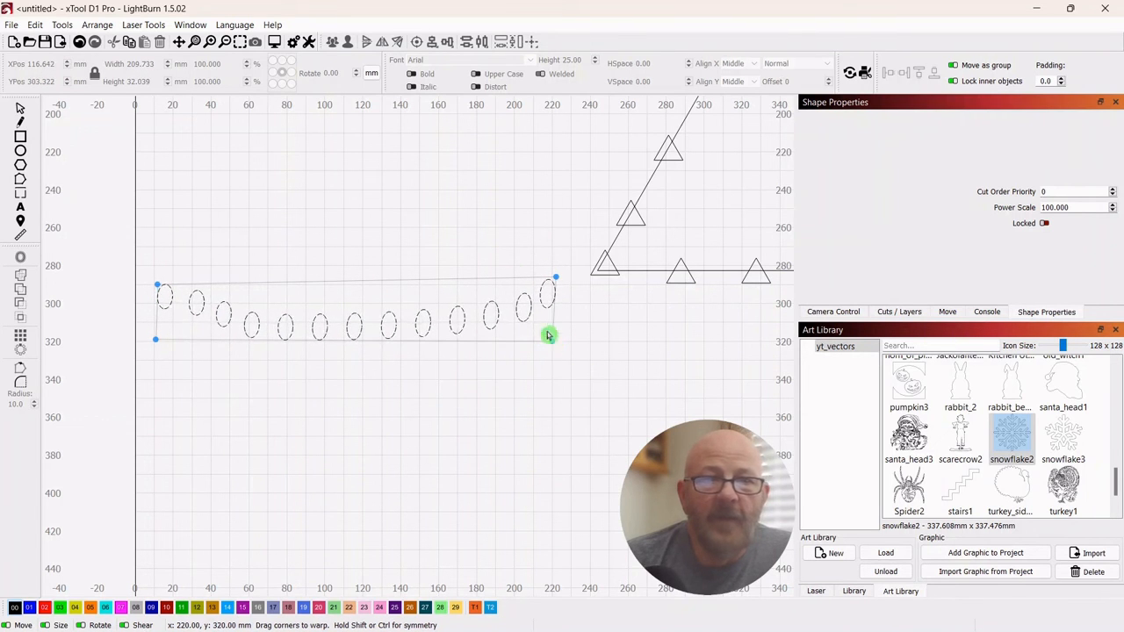
# - Deform the word below WITH by pulling its lower-left corner down and outward to about X 186, Y 502 mm, mirroring its right side
pyautogui.scroll(-5, 472, 226)
pyautogui.moveTo(589, 305); pyautogui.dragTo(479, 389)
pyautogui.scroll(2, 490, 374)
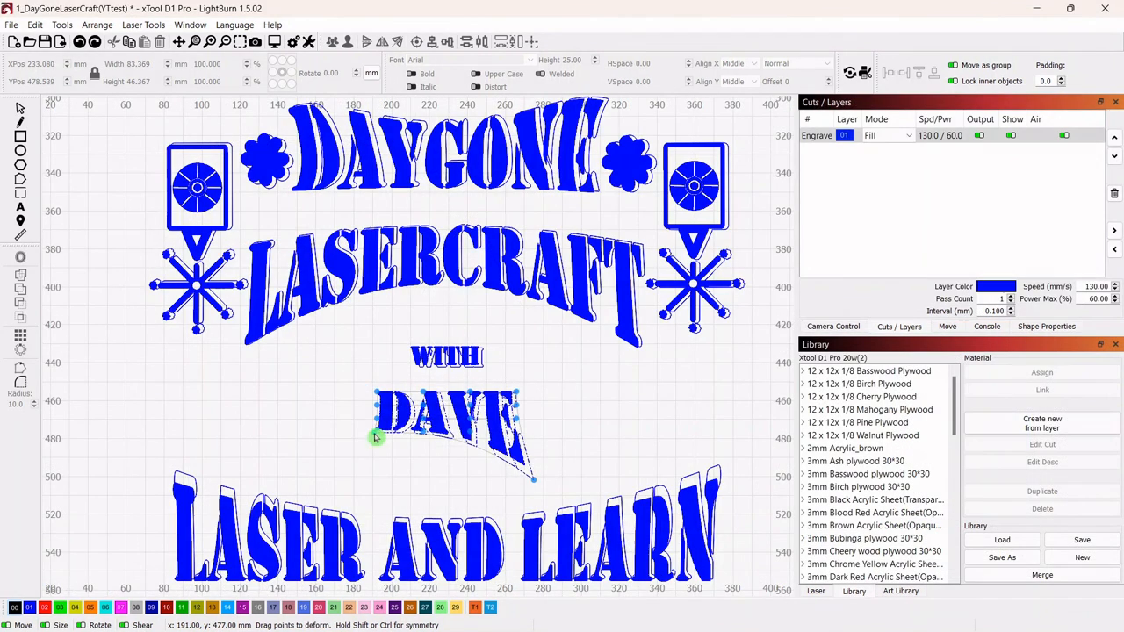
pyautogui.moveTo(372, 439); pyautogui.dragTo(361, 484)
pyautogui.click(205, 427)
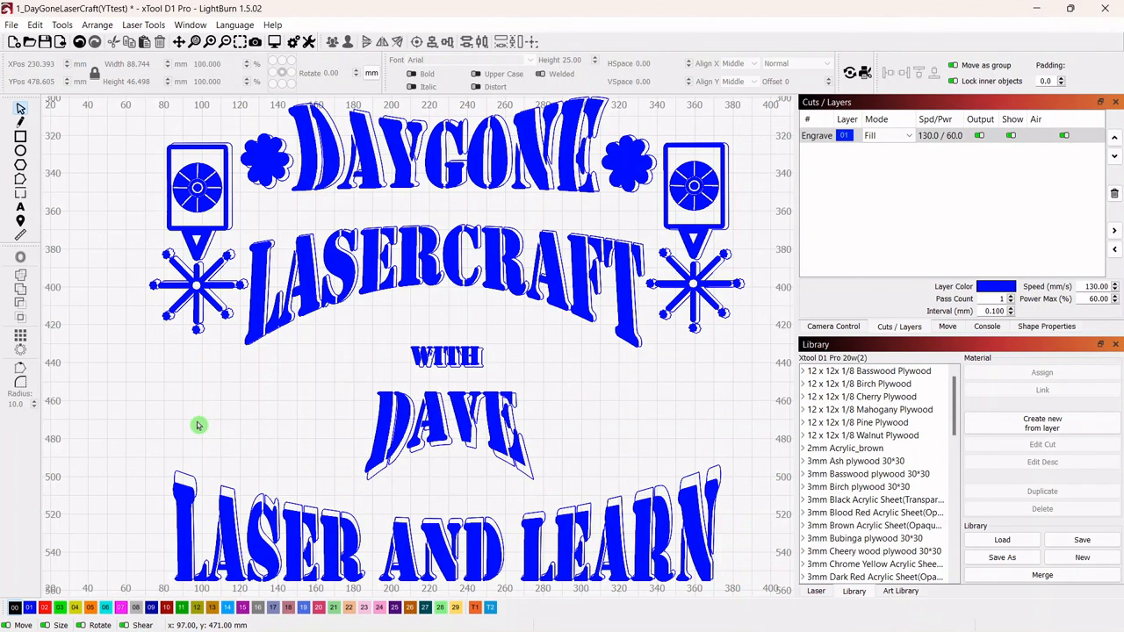